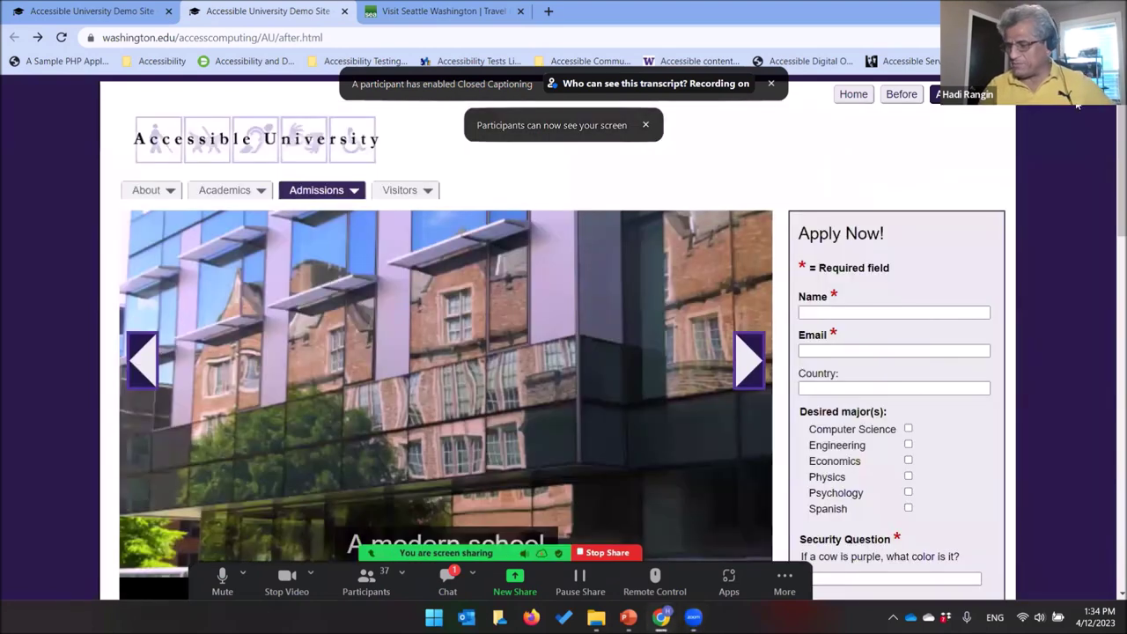
# Move the keyboard focus through the accessible demo page from the Visitors menu to the slideshow, its caption and the slide 1 button.
pyautogui.press('Tab')
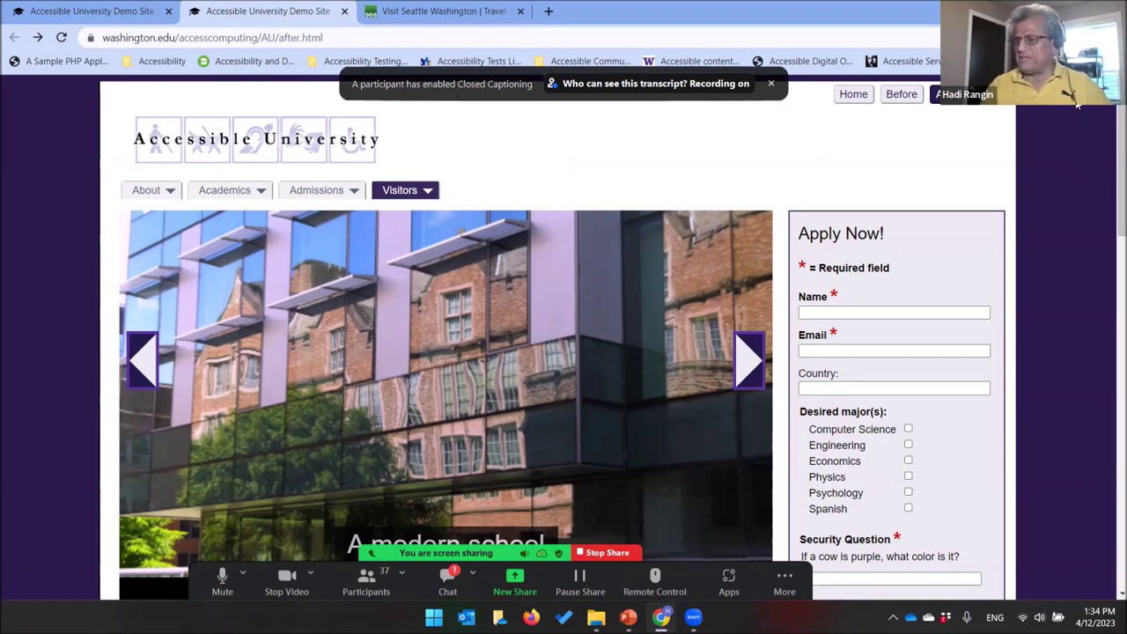
pyautogui.press('Tab')
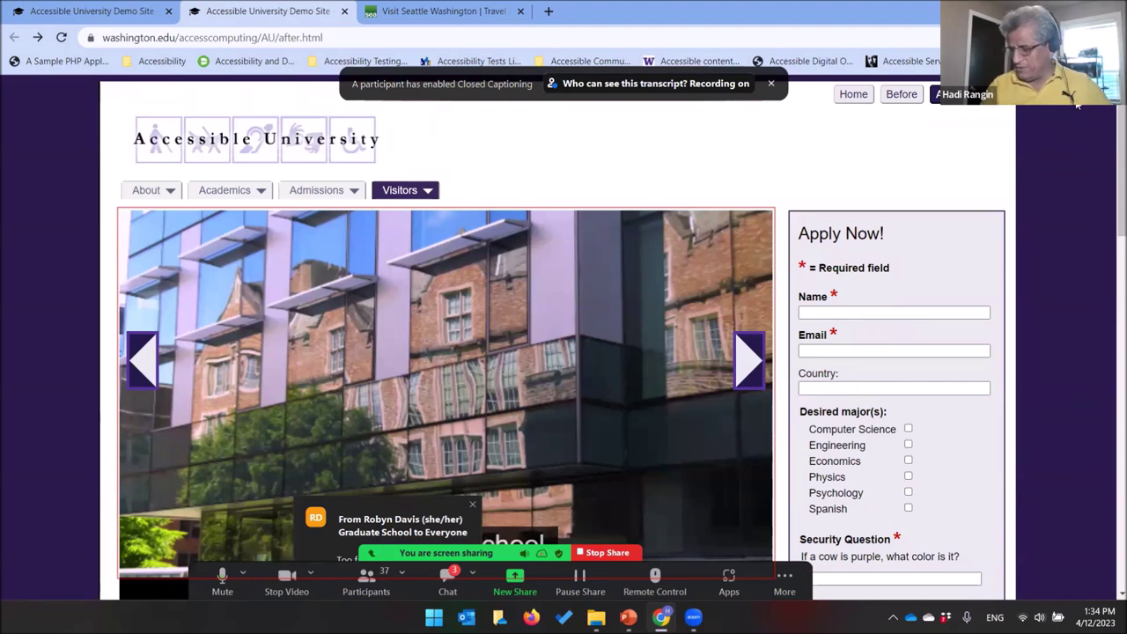
pyautogui.press('Down')
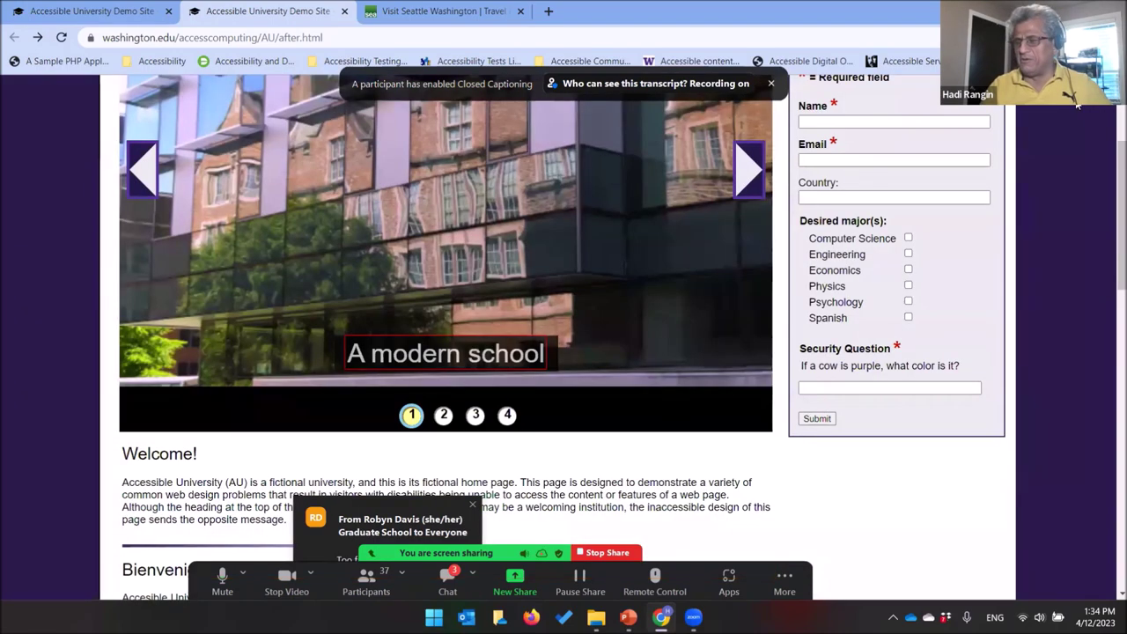
pyautogui.press('Up')
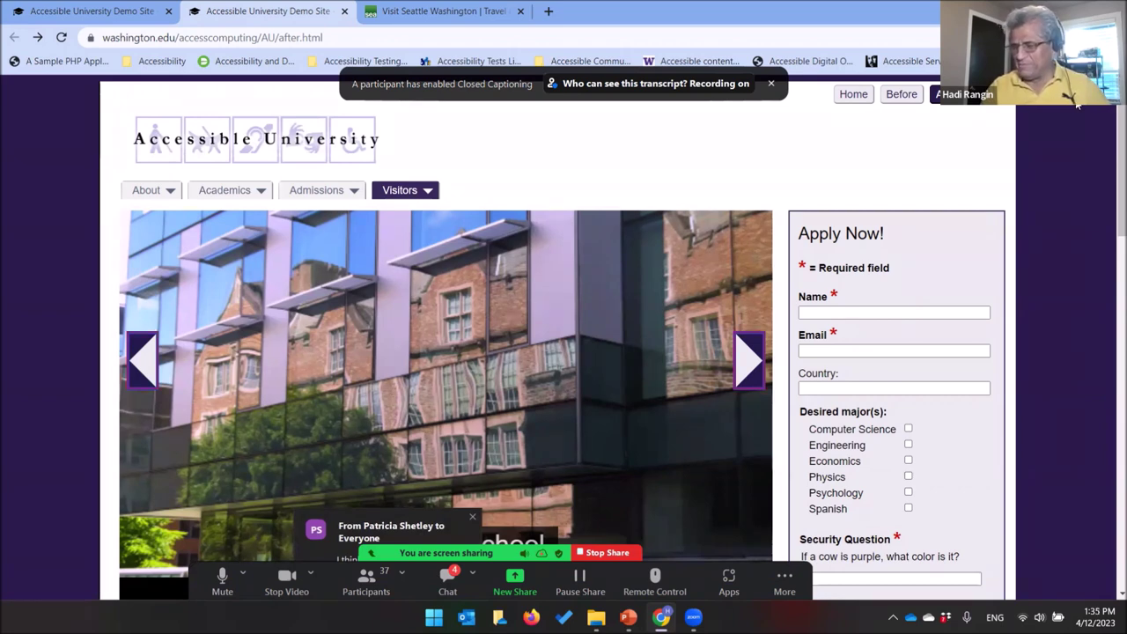
pyautogui.scroll(-3, 1076, 104)
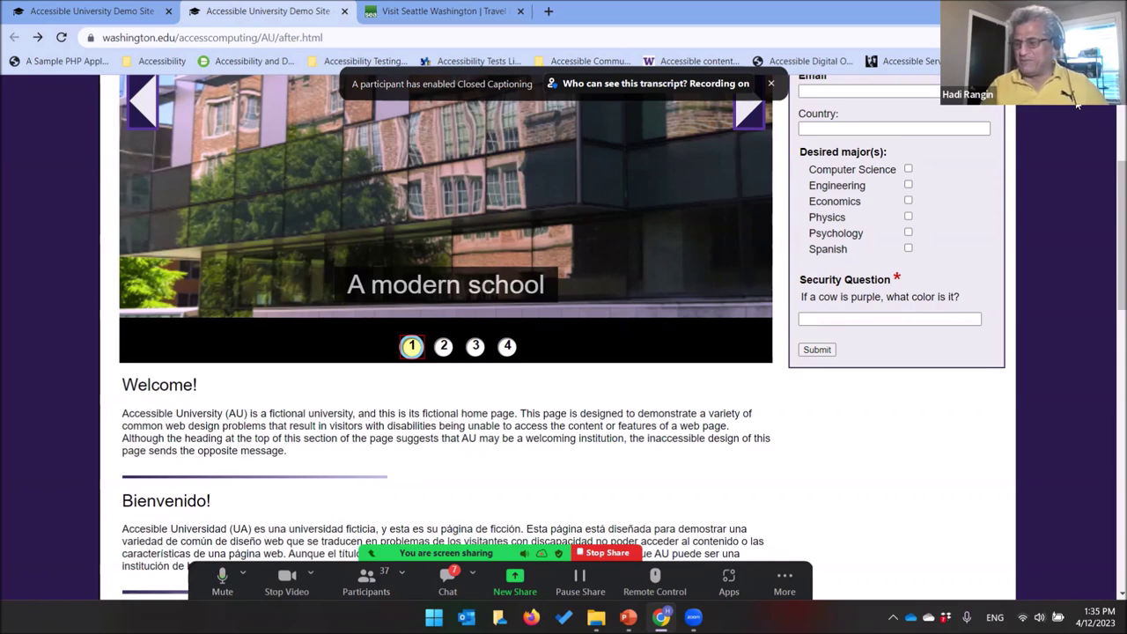
pyautogui.hotkey('shift', 'Tab')
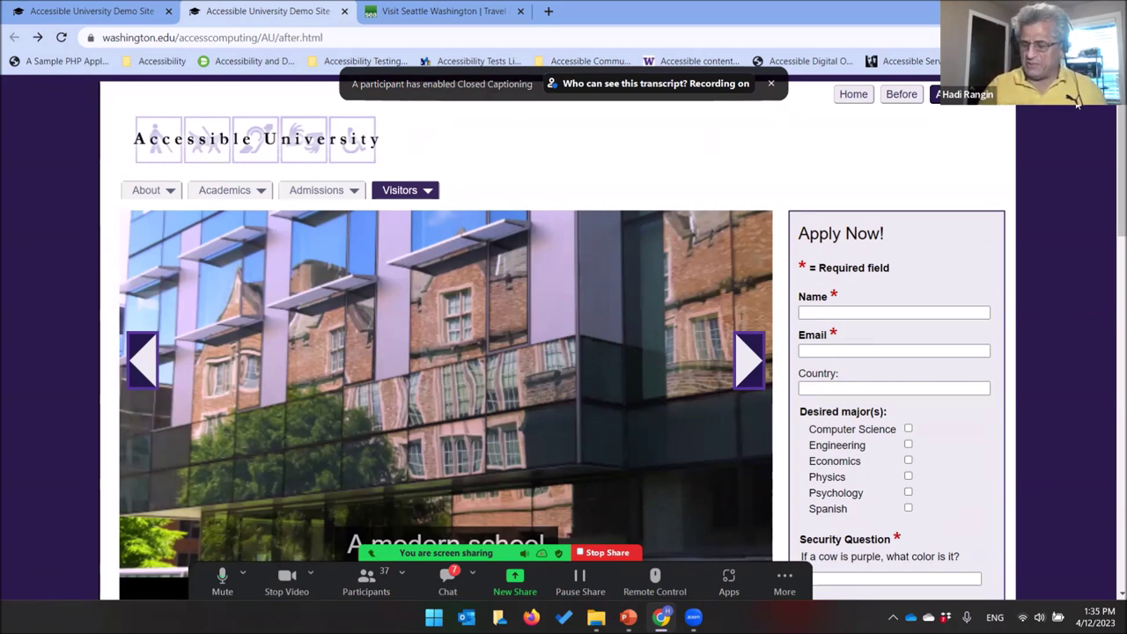
# Switch to the Before version of the demo site and restore Zoom's floating meeting controls.
pyautogui.hotkey('alt', 'Right')
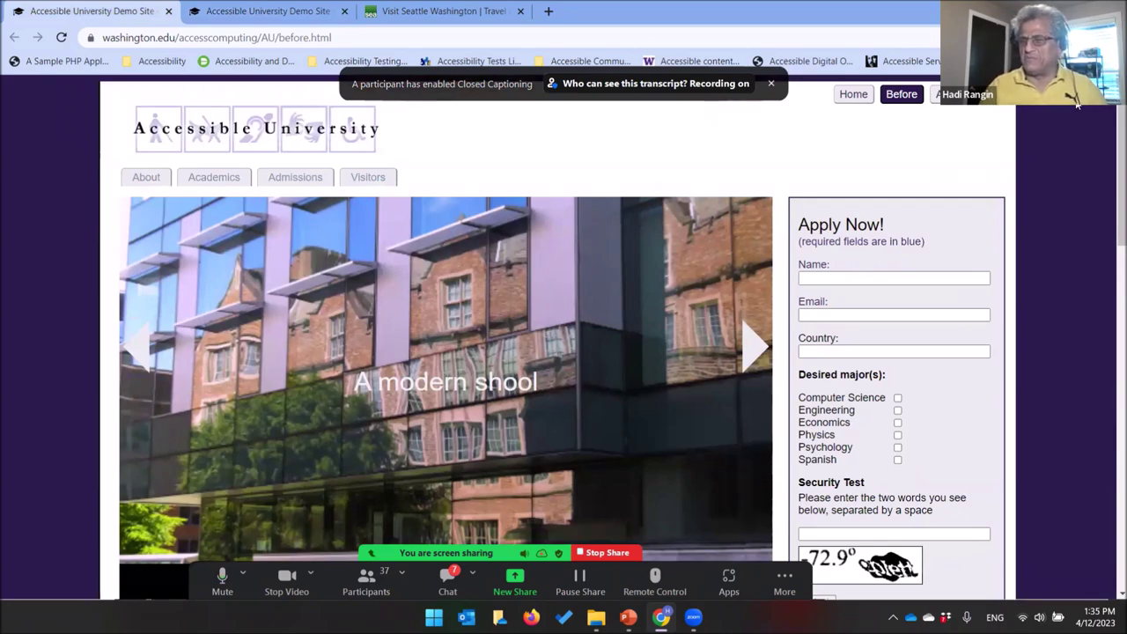
pyautogui.hotkey('alt', 'Tab')
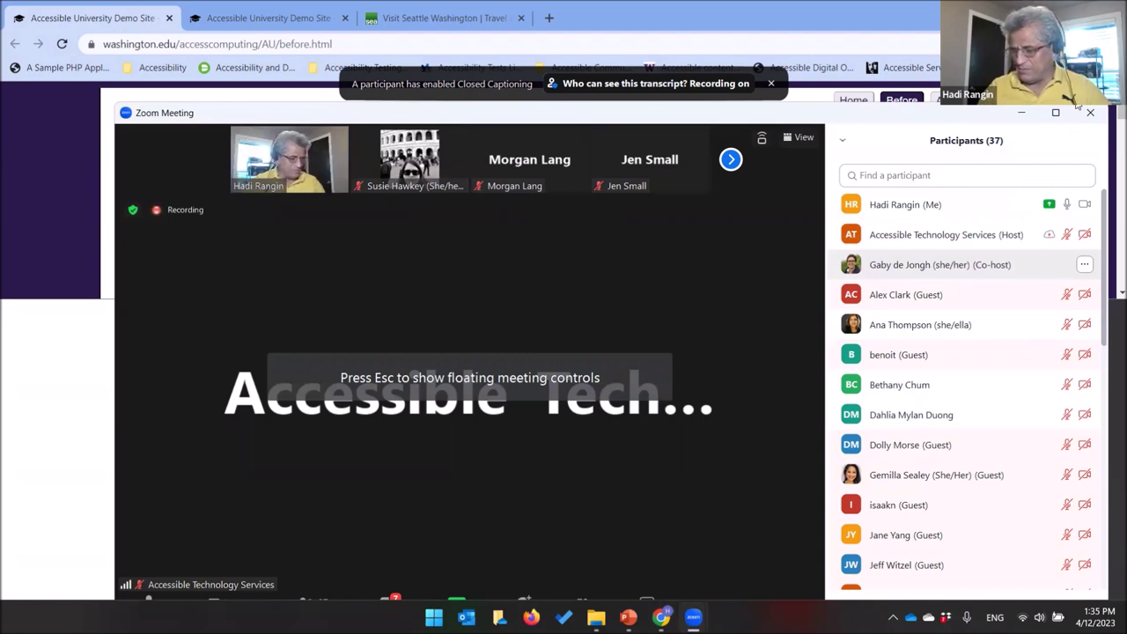
pyautogui.press('Escape')
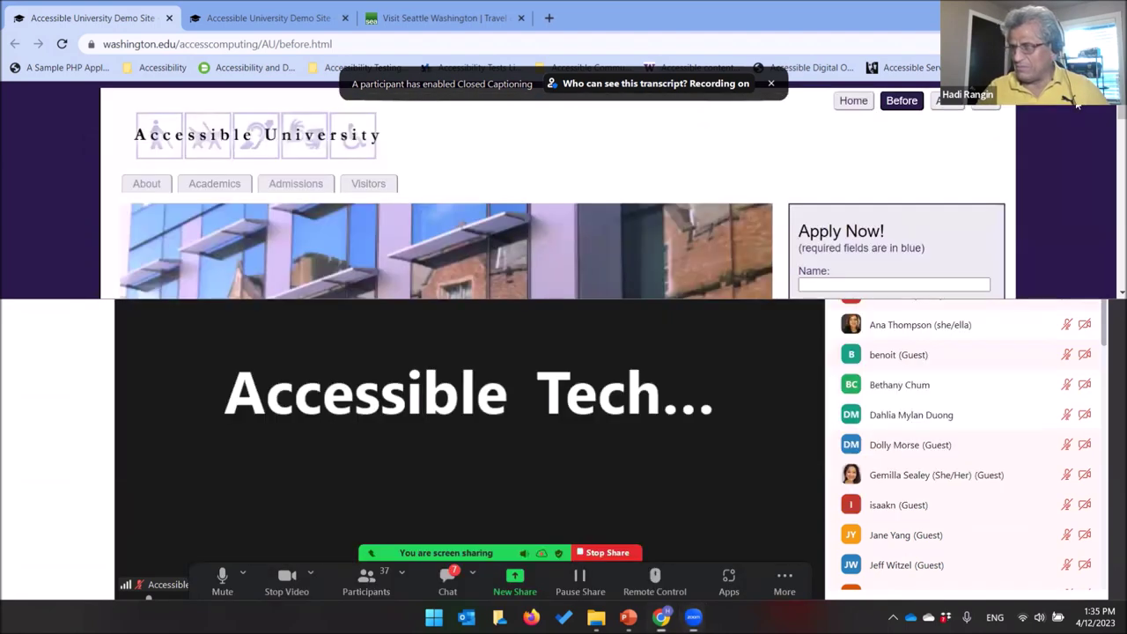
# Move the screen reader focus to the Accessible University logo on the Before page.
pyautogui.press('Tab')
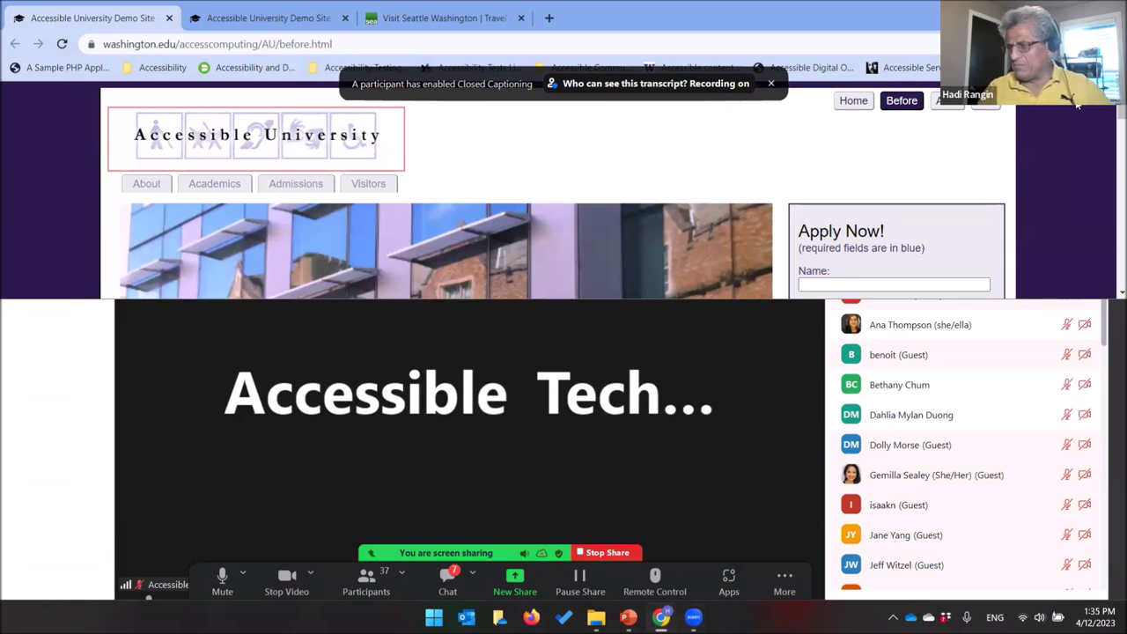
pyautogui.press('Tab')
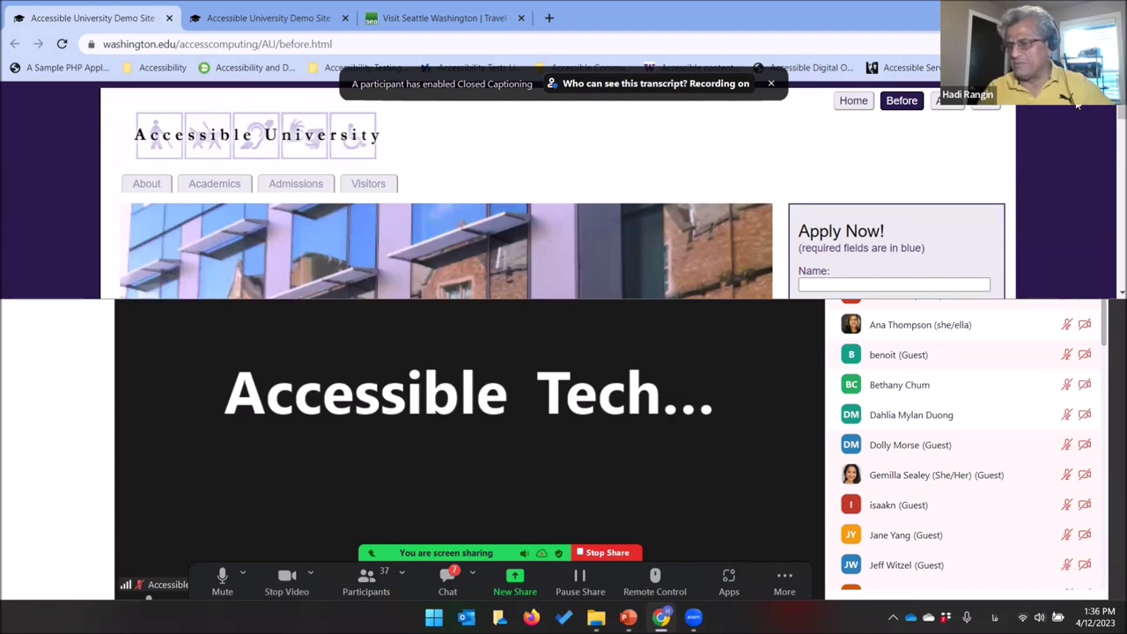
pyautogui.hotkey('shift', 'Tab')
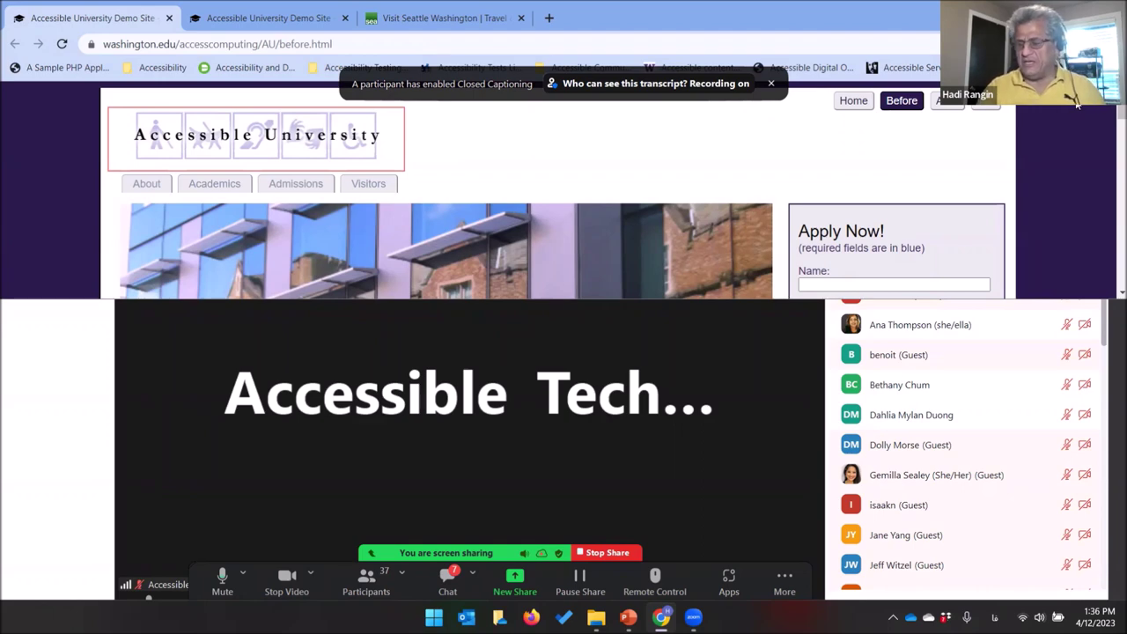
# Switch to the After version of the demo site and move the focus to the Accessible University logo.
pyautogui.hotkey('ctrl', 'Tab')
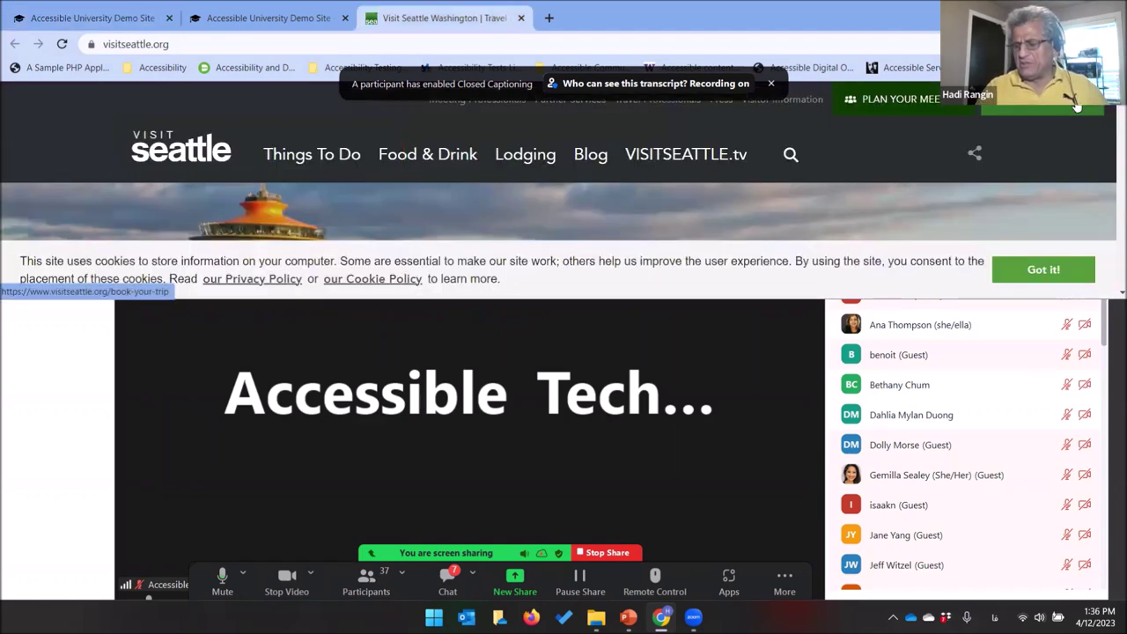
pyautogui.hotkey('ctrl', 'shift', 'Tab')
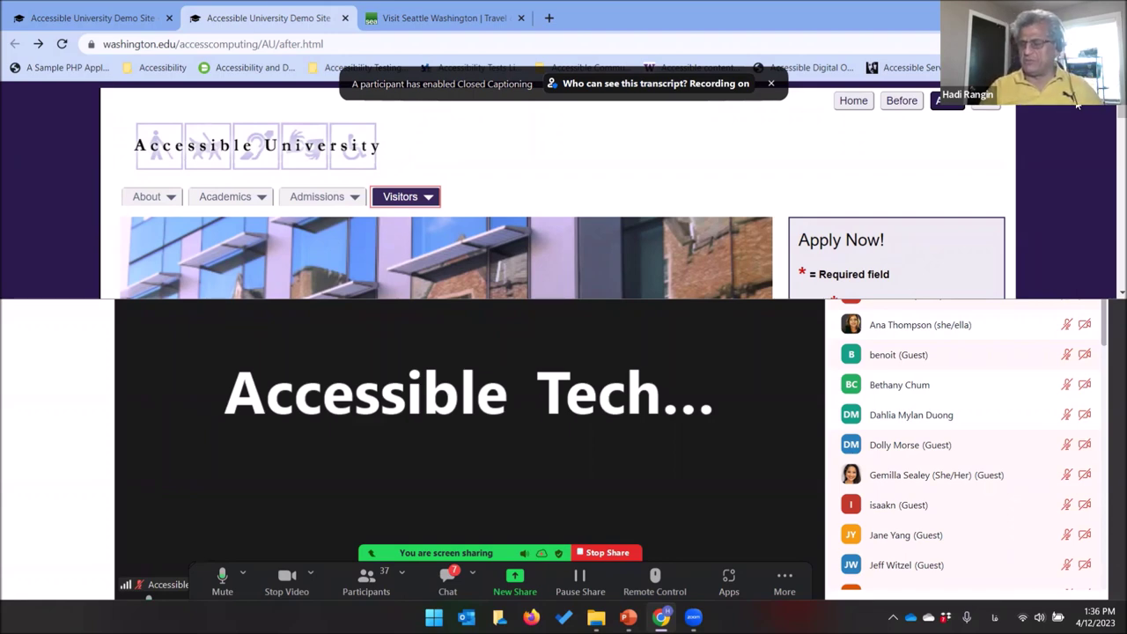
pyautogui.press('Tab')
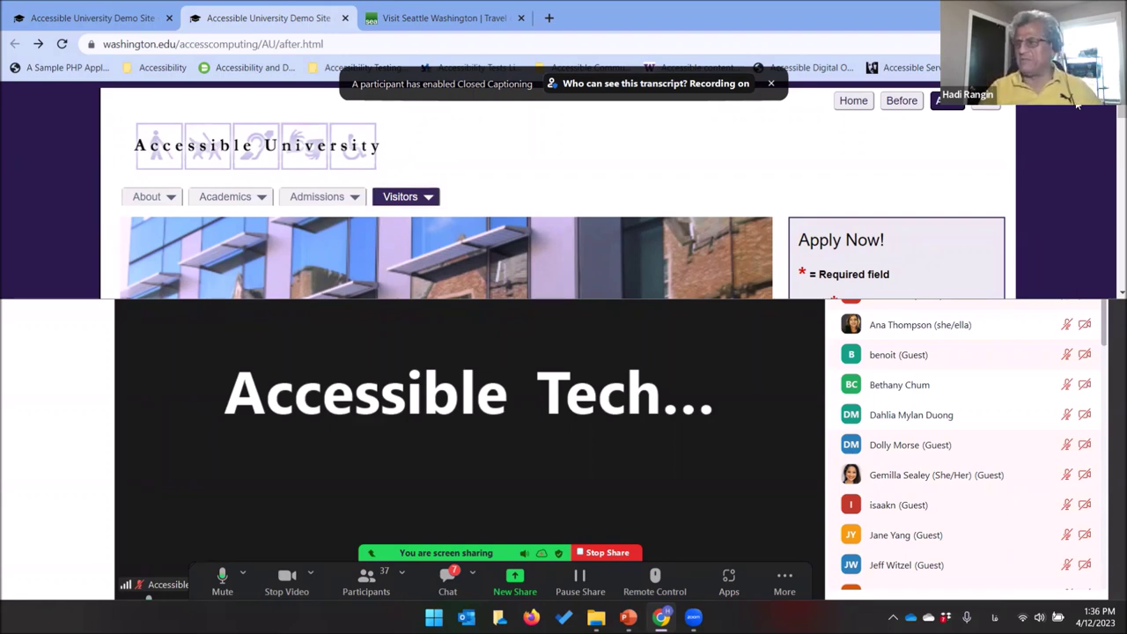
pyautogui.press('Tab')
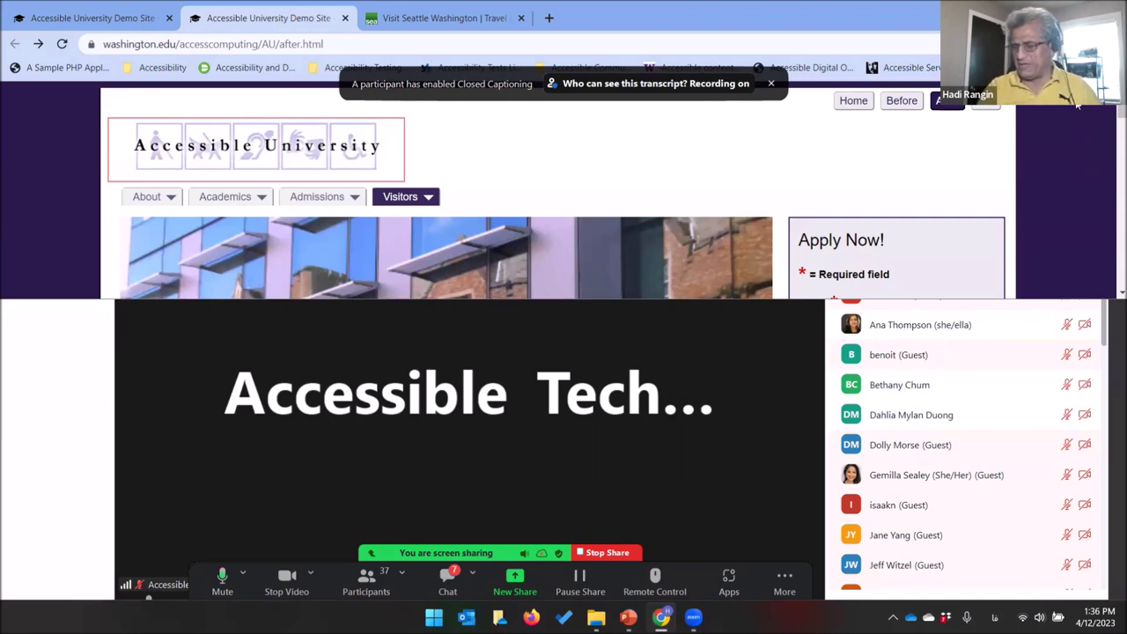
# Open the screen reader's list of document regions and step through it to the Slideshow carousel.
pyautogui.press('ctrl+Insert+r')
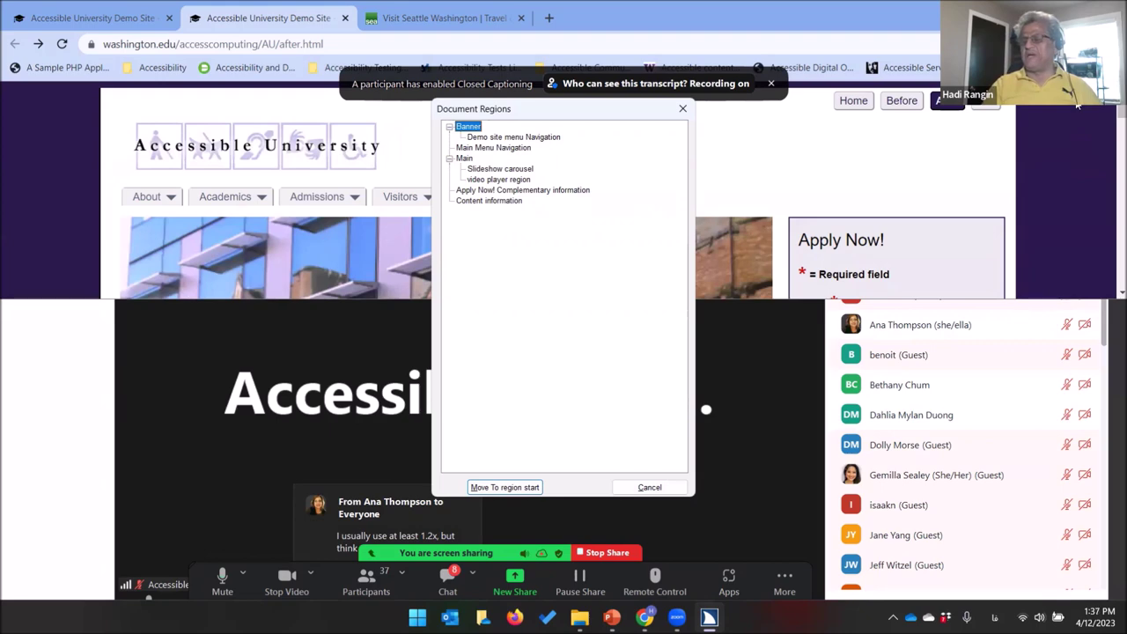
pyautogui.press('Down')
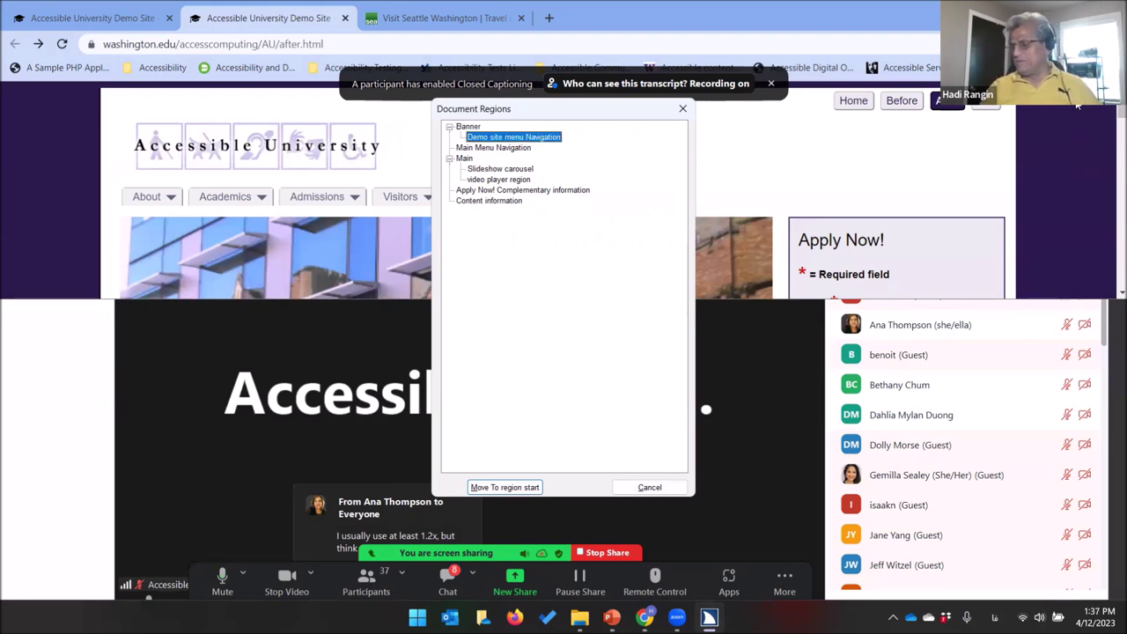
pyautogui.press('Down')
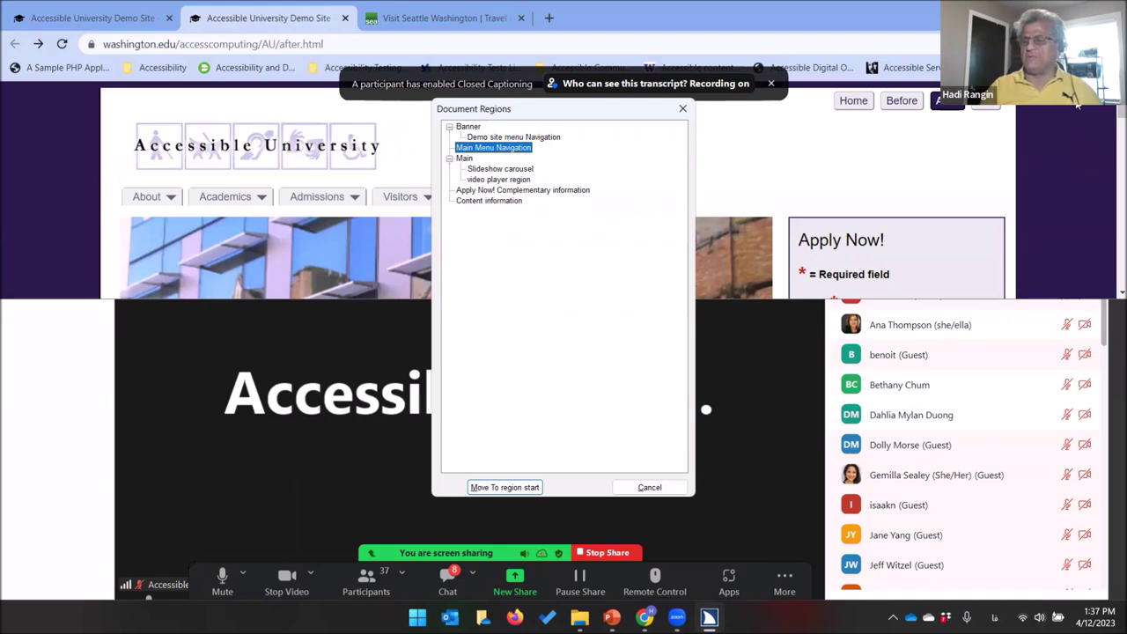
pyautogui.press('Down')
pyautogui.press('Down')
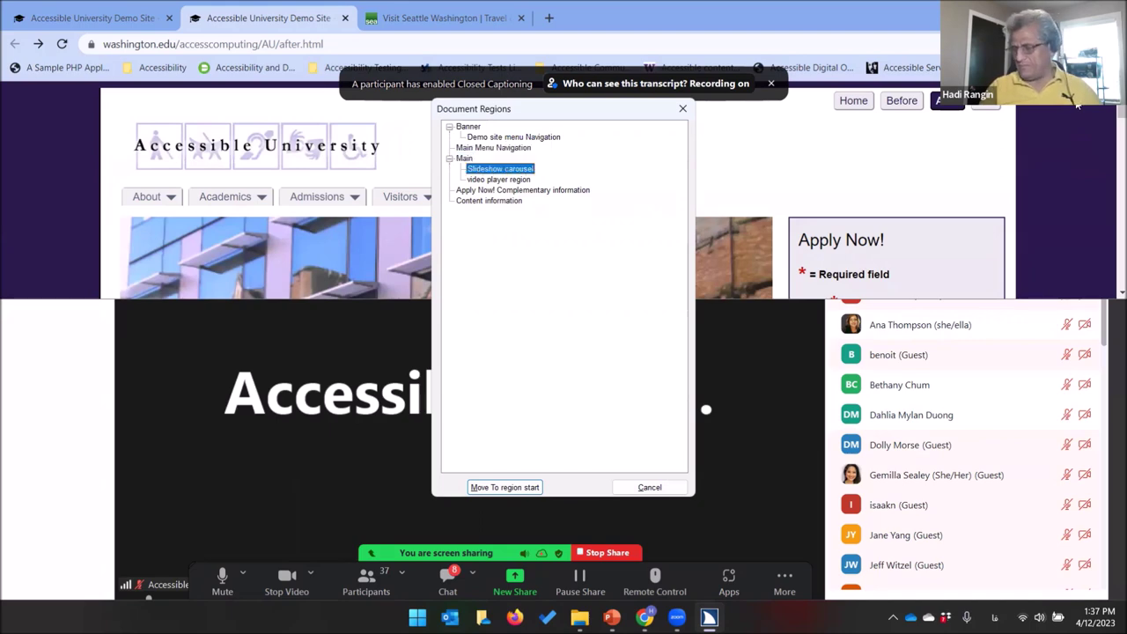
# Collapse the Main and Banner entries in the document regions list so only the top-level regions are listed.
pyautogui.press('Left')
pyautogui.press('Left')
pyautogui.press('Down')
pyautogui.press('Up')
pyautogui.press('Up')
pyautogui.press('Up')
pyautogui.press('Up')
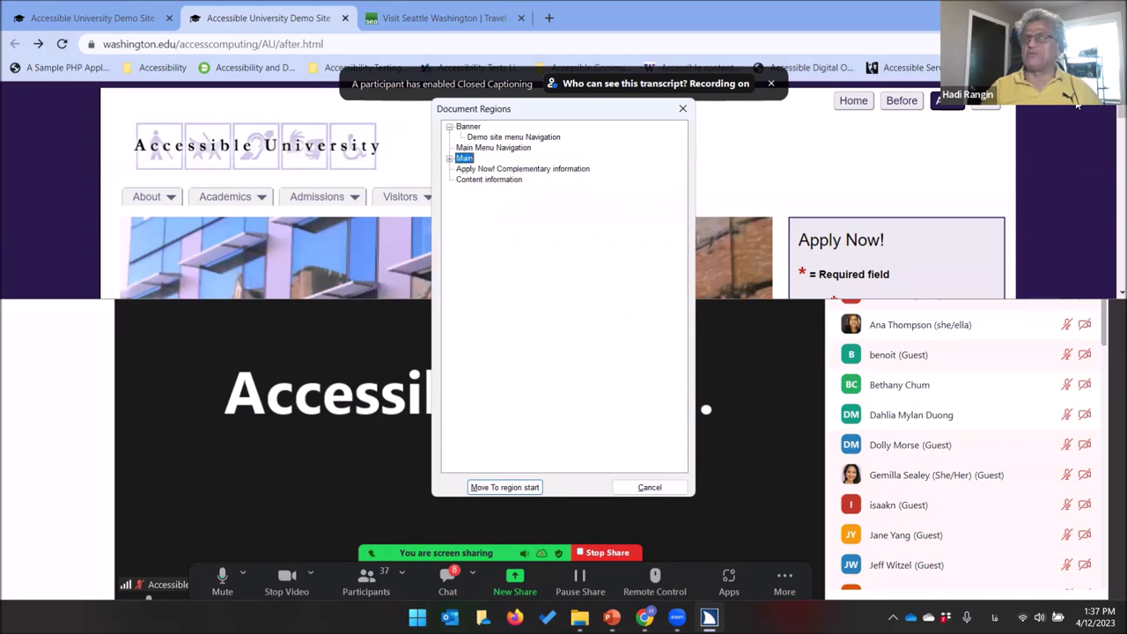
pyautogui.press('Left')
pyautogui.press('Down')
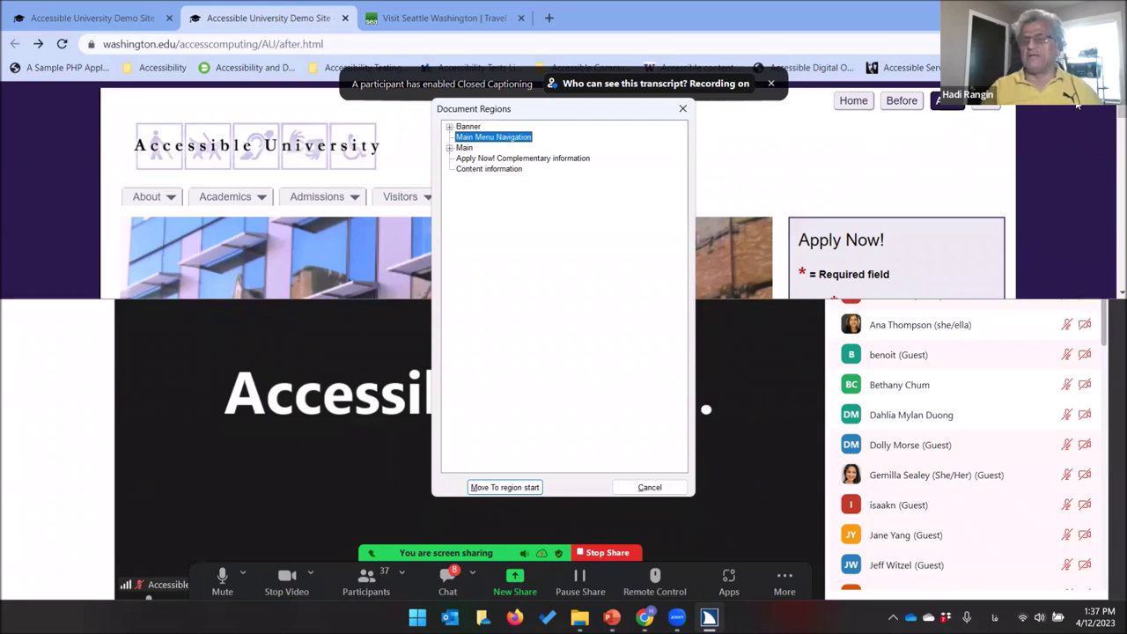
# Review the top-level document regions from Banner to Content information, and jump to the Apply Now! Complementary information region.
pyautogui.press('Up')
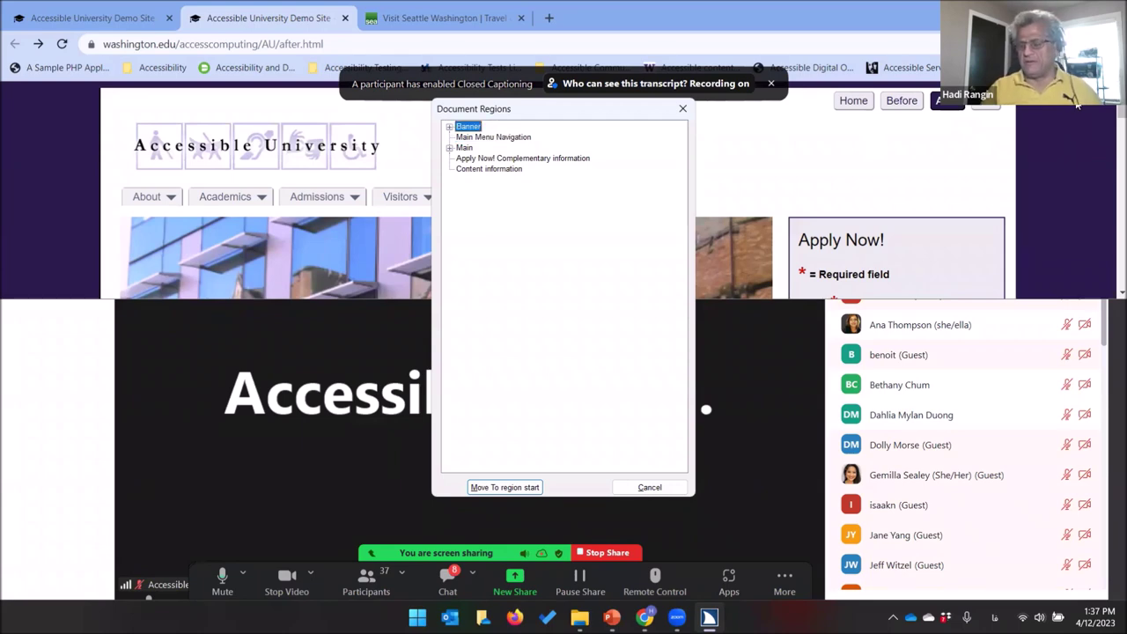
pyautogui.press('Down')
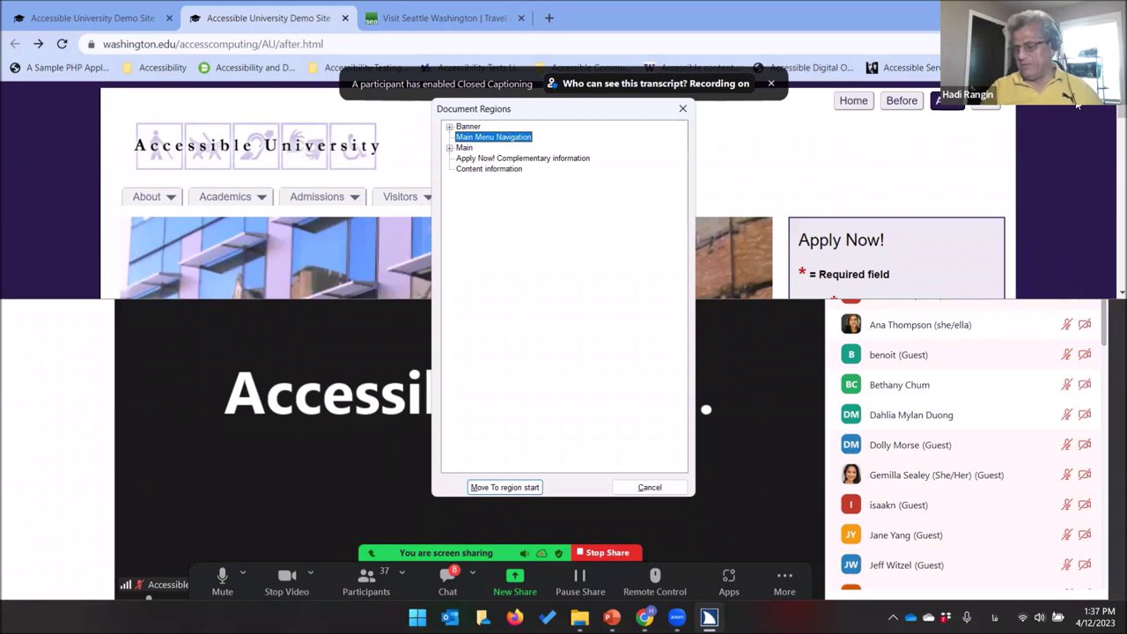
pyautogui.press('Down')
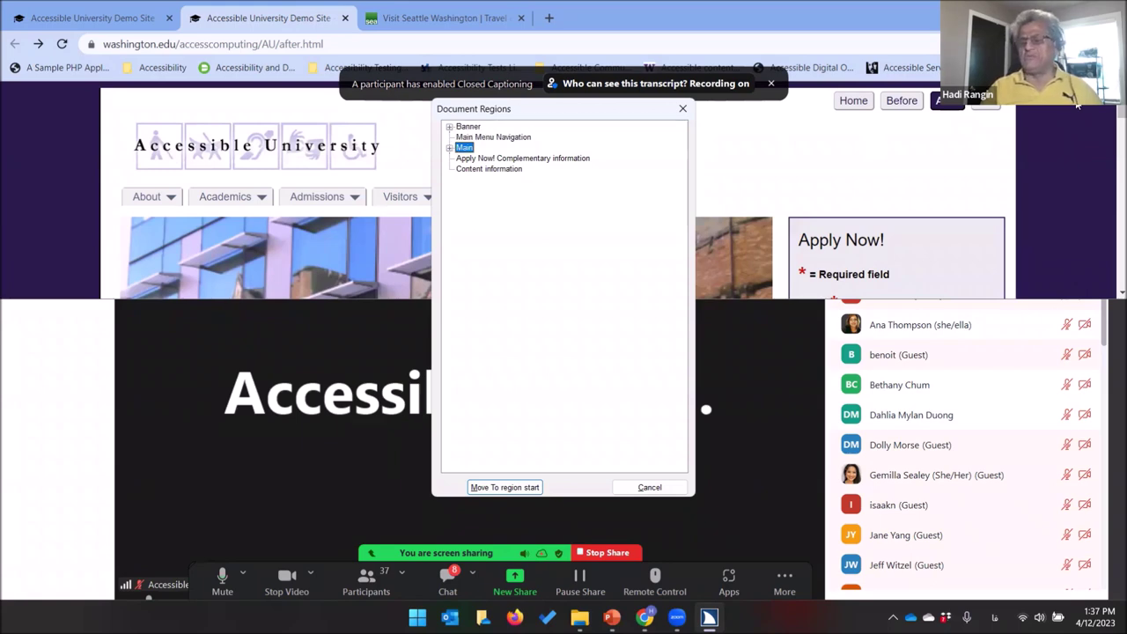
pyautogui.press('Down')
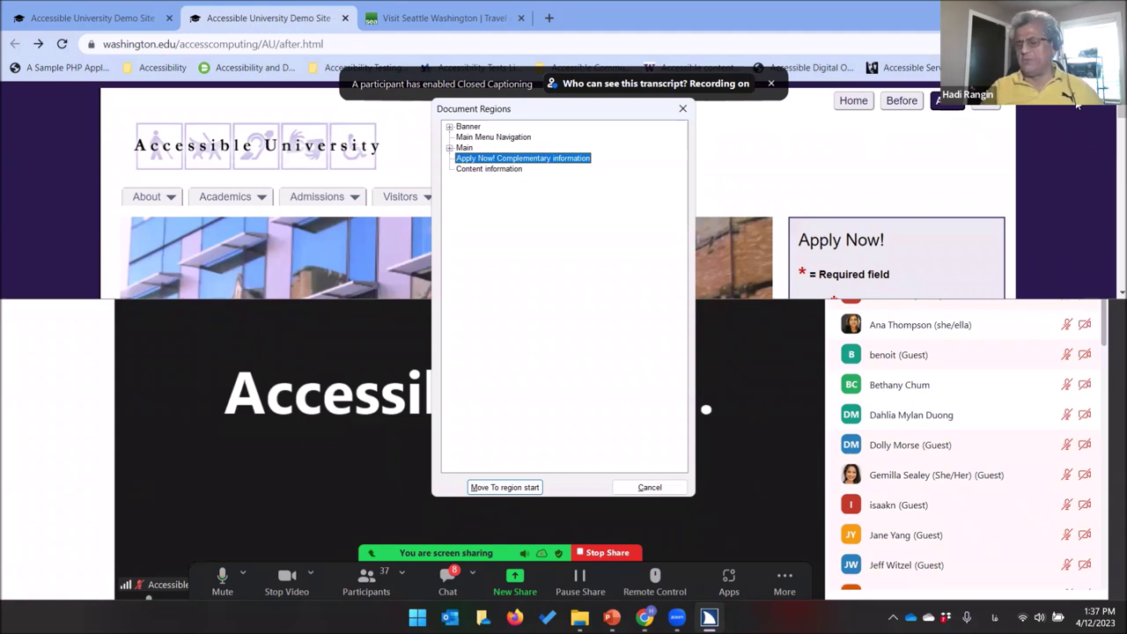
pyautogui.press('Down')
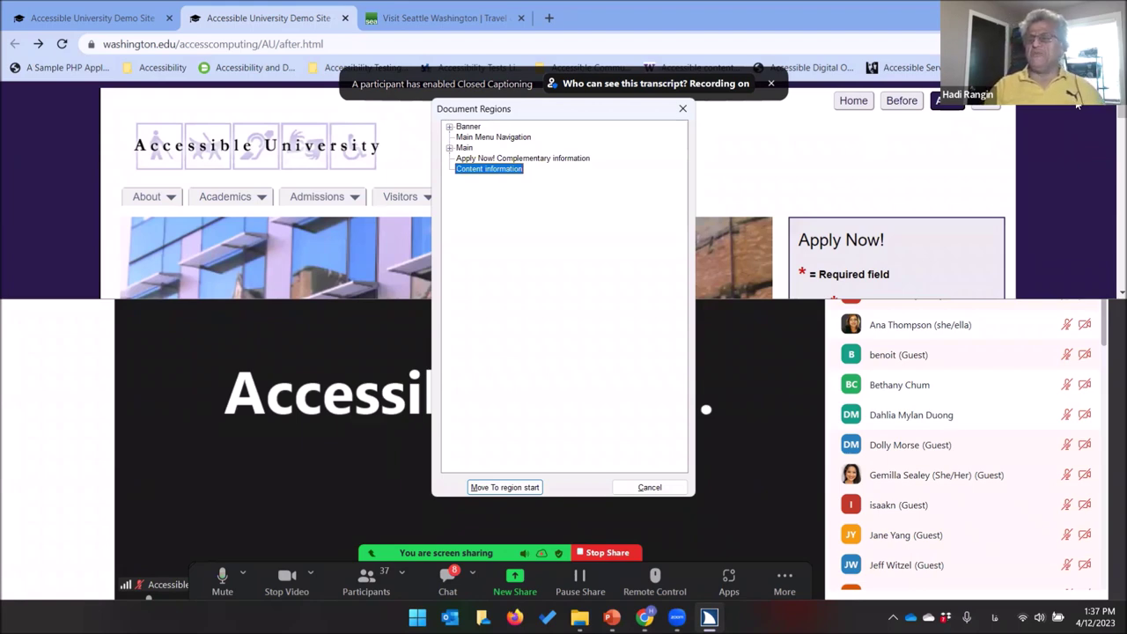
pyautogui.press('Up')
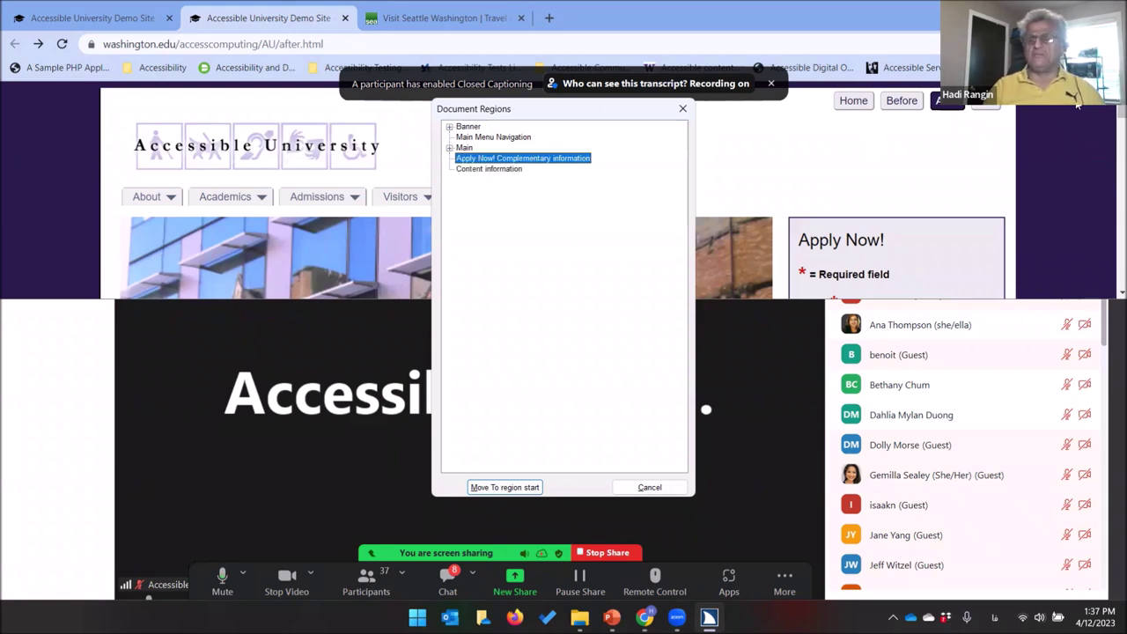
pyautogui.press('Return')
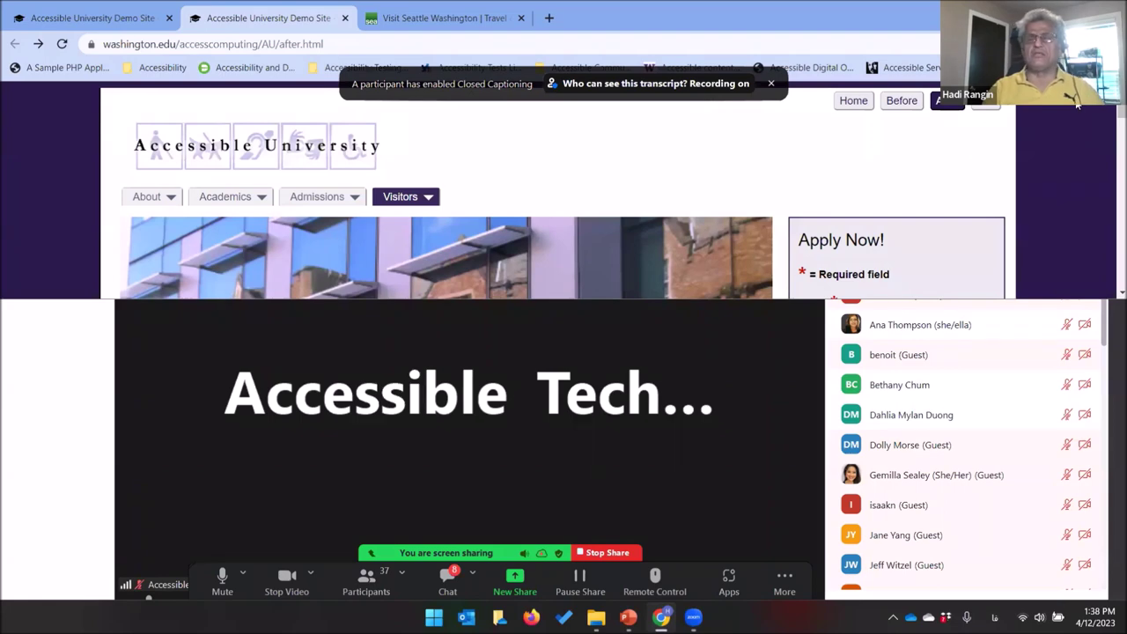
# Approve the co-host's remote control request and dismiss the Closed Captioning notice.
pyautogui.press('Tab')
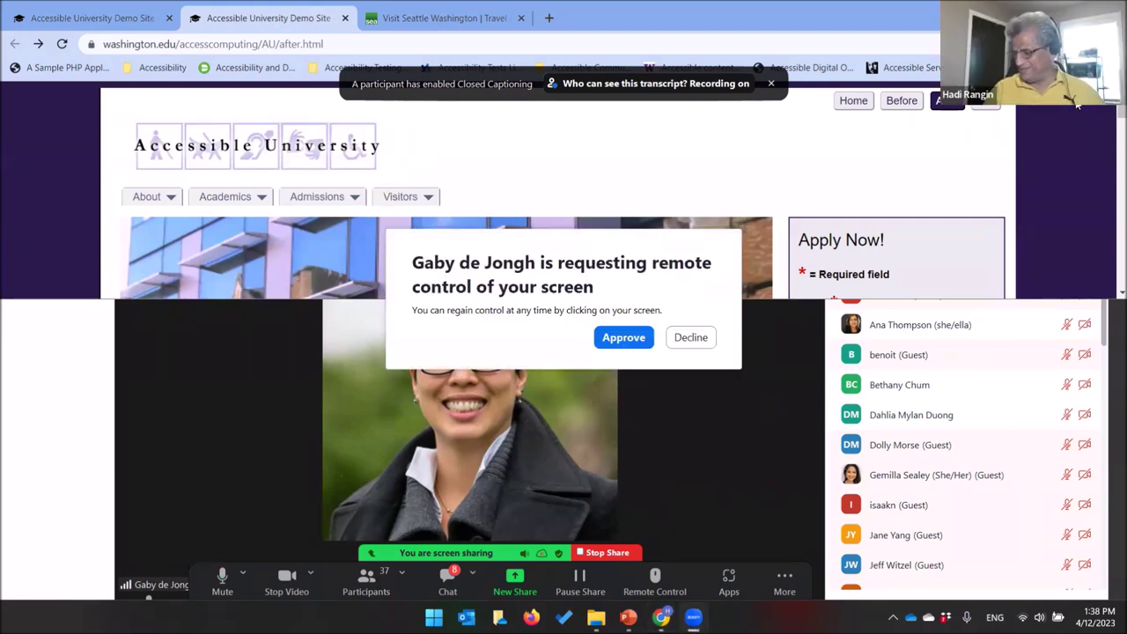
pyautogui.press('Return')
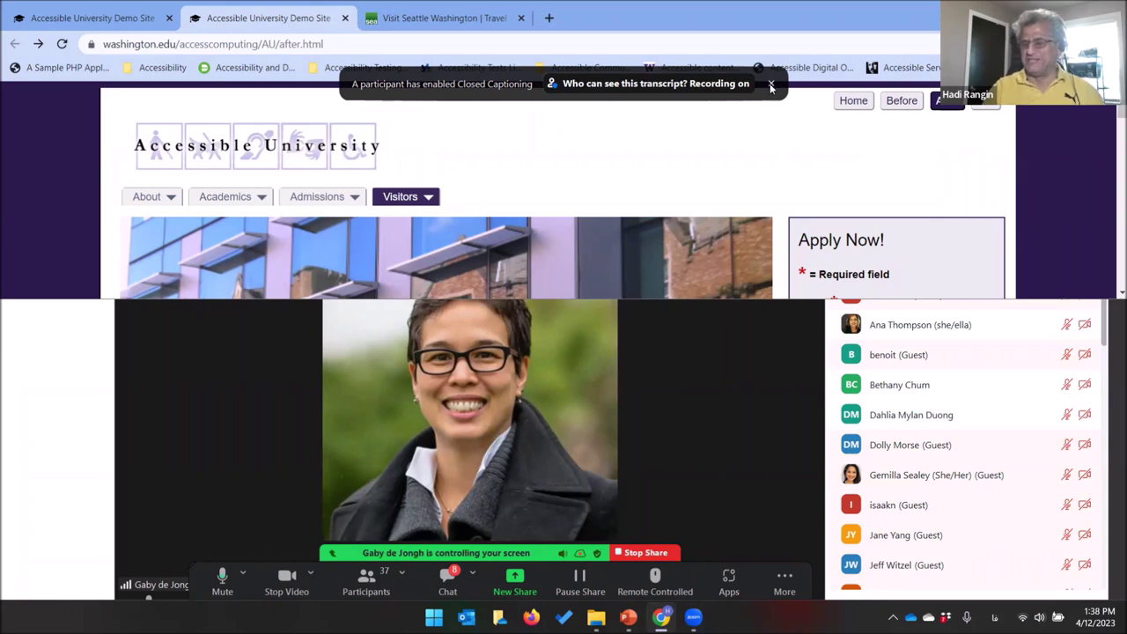
pyautogui.click(770, 83)
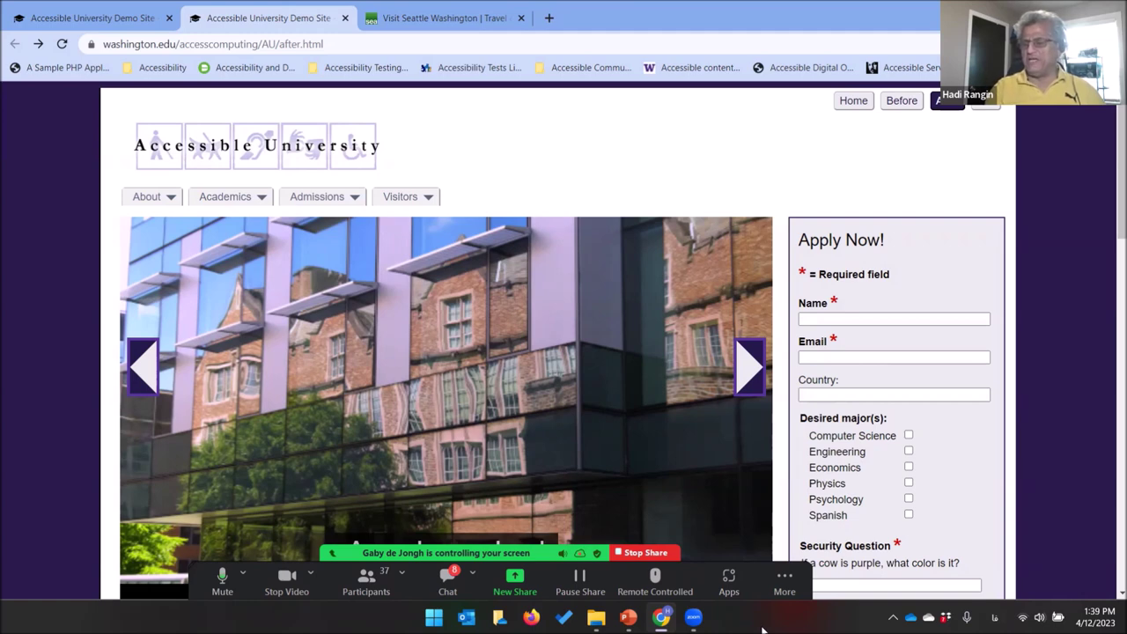
# Move the screen reader focus from the logo through the page headings Welcome! and Bienvenido!
pyautogui.press('Tab')
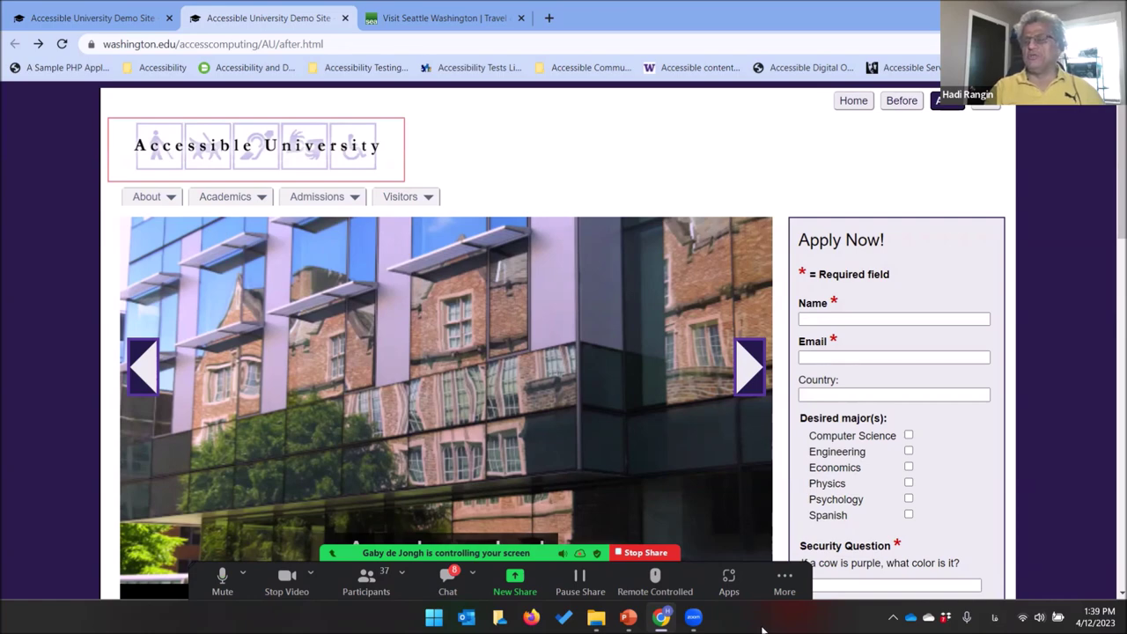
pyautogui.press('h')
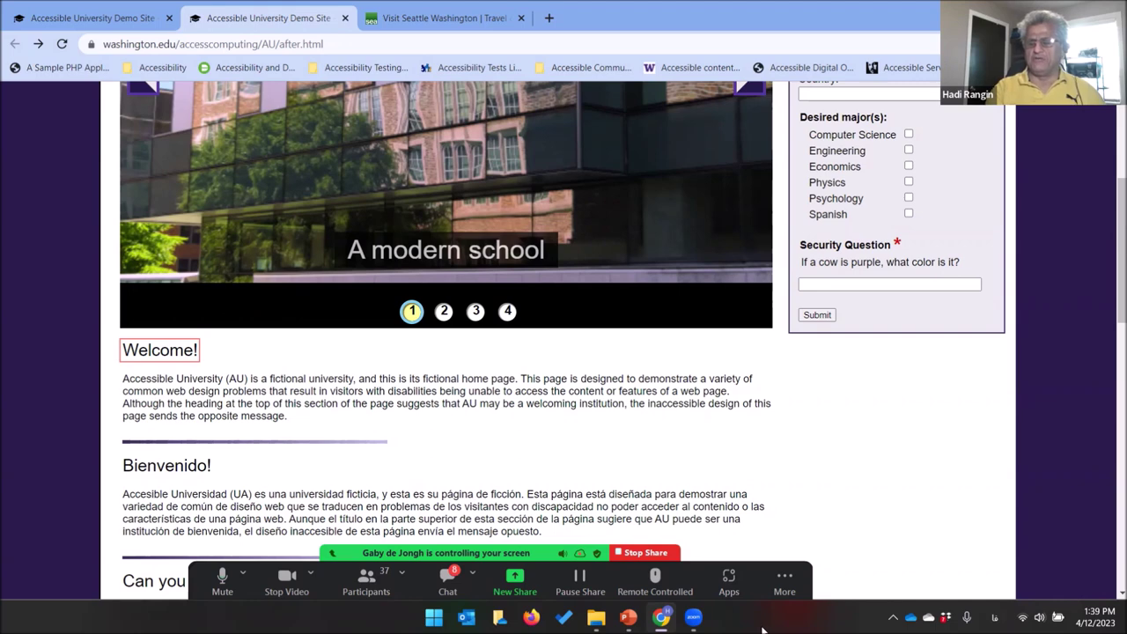
pyautogui.press('h')
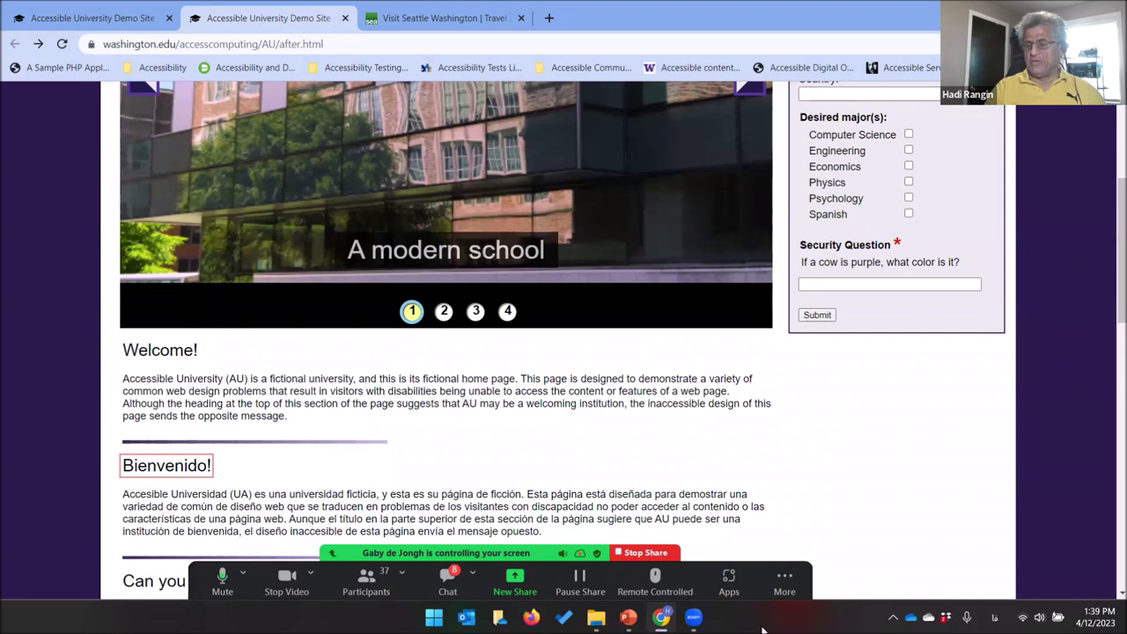
# Move the screen reader focus from the Bienvenido! text through the headings Can you spot the barriers? and AU Enrollment Trends.
pyautogui.press('Down')
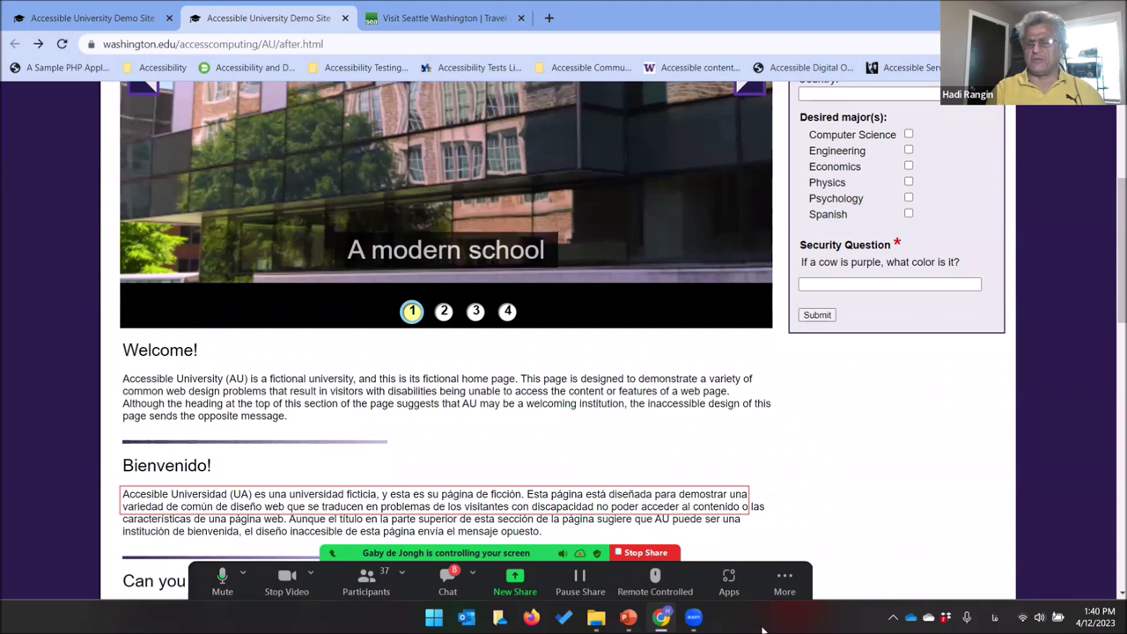
pyautogui.press('h')
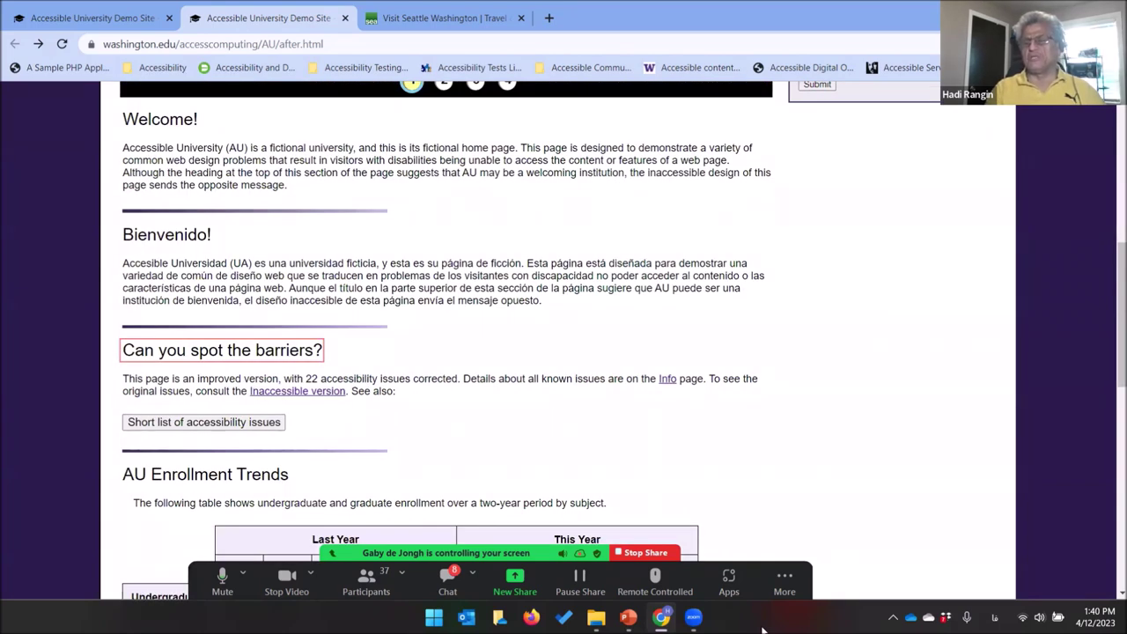
pyautogui.press('h')
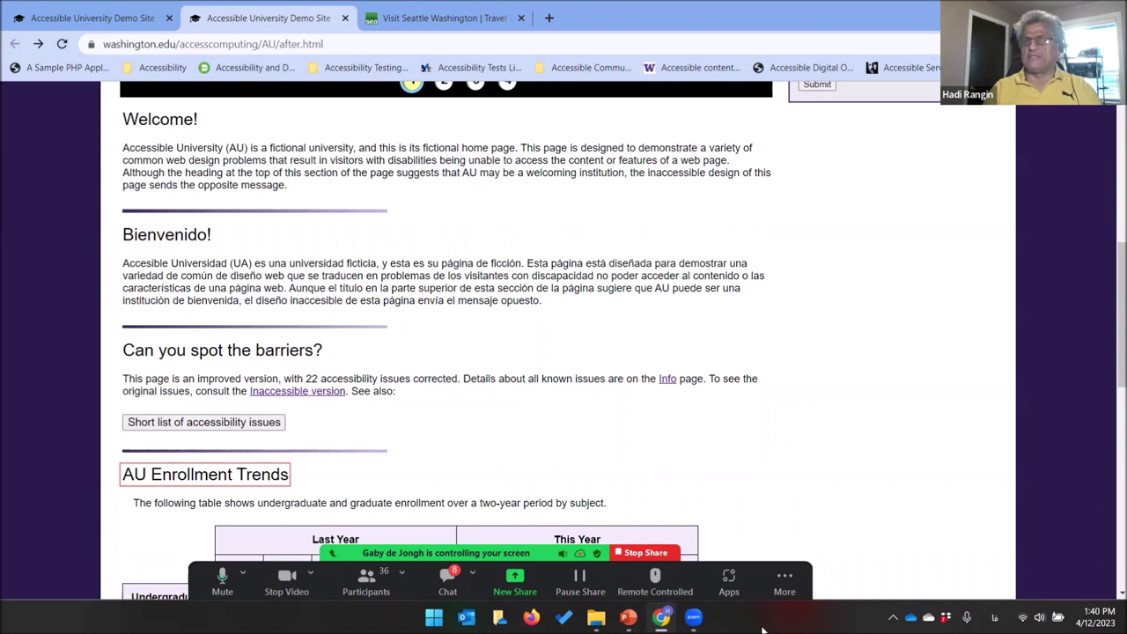
# Bring up the screen reader's heading list and go back to its first entry, the level 1 heading Accessible University.
pyautogui.press('Insert+F6')
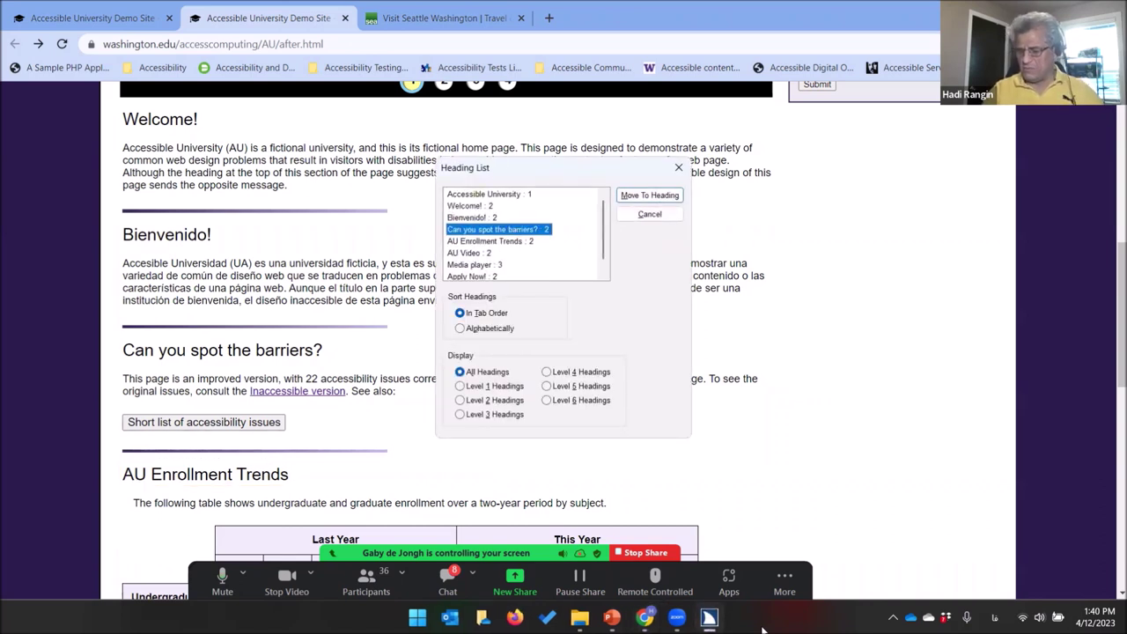
pyautogui.press('Up')
pyautogui.press('Up')
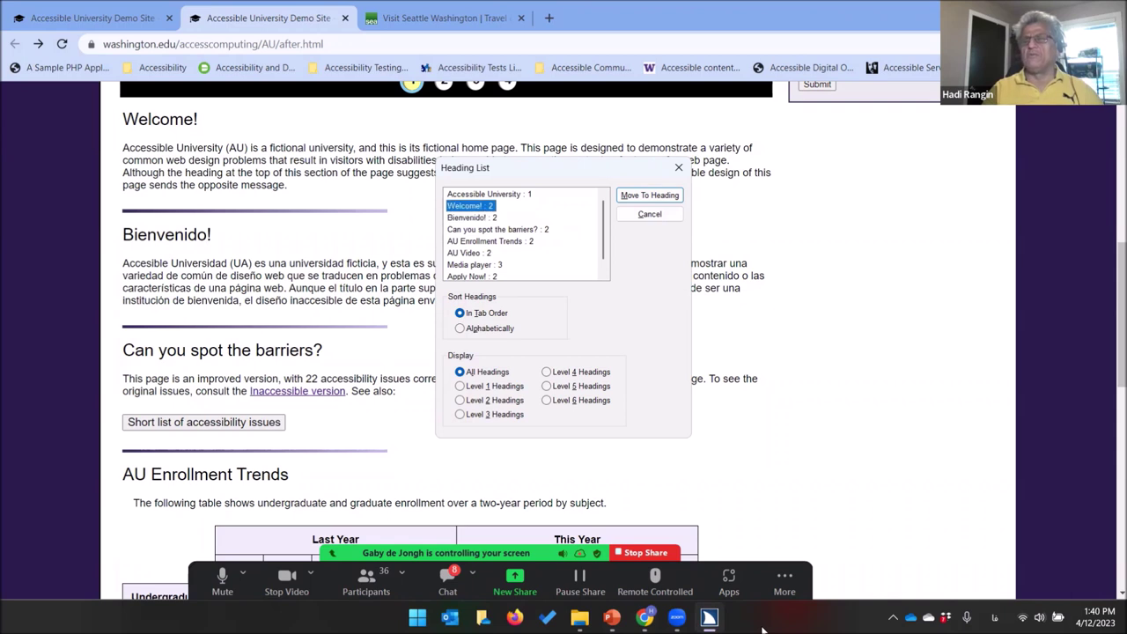
pyautogui.press('Up')
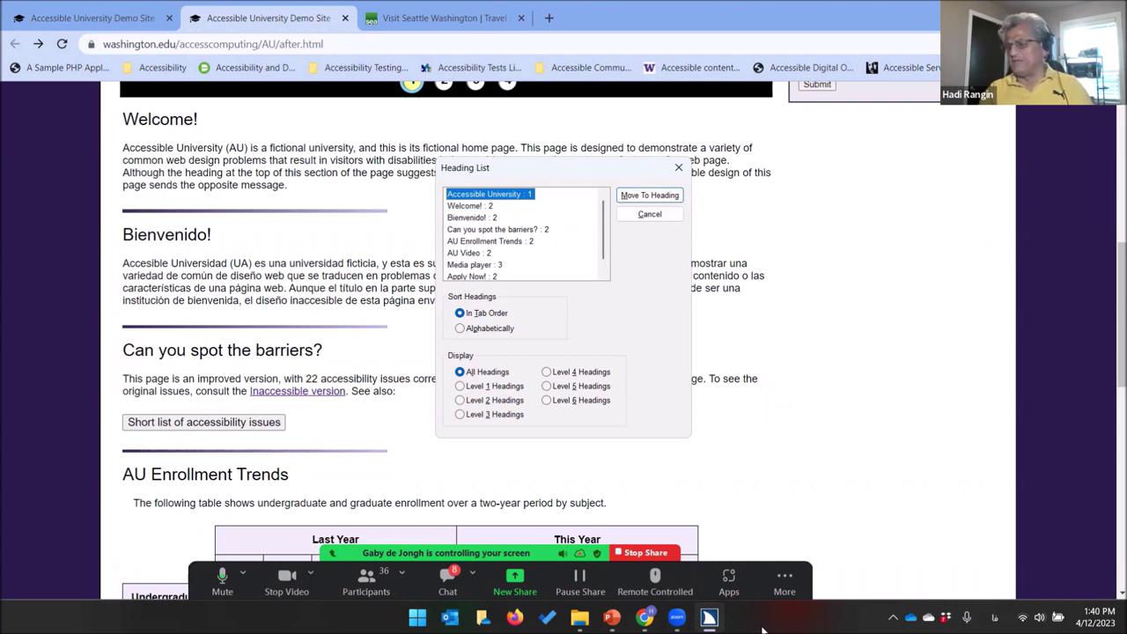
# Review the heading list from Welcome! to Media player, compare the AU Video and Media player levels, and close the list.
pyautogui.press('Down')
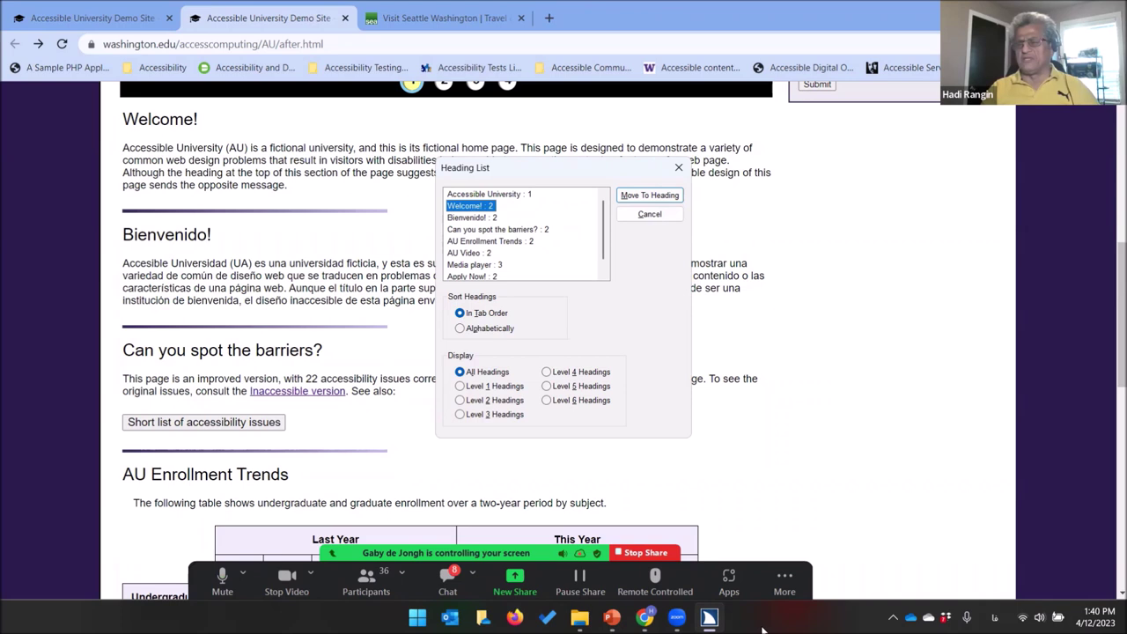
pyautogui.press('Down')
pyautogui.press('Down')
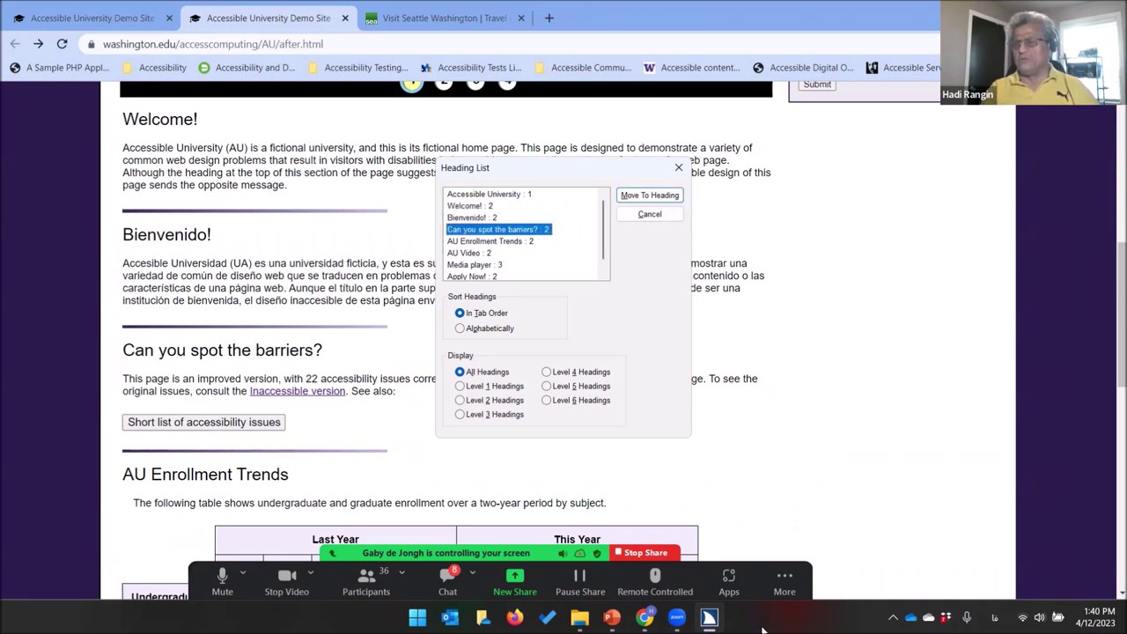
pyautogui.press('Down')
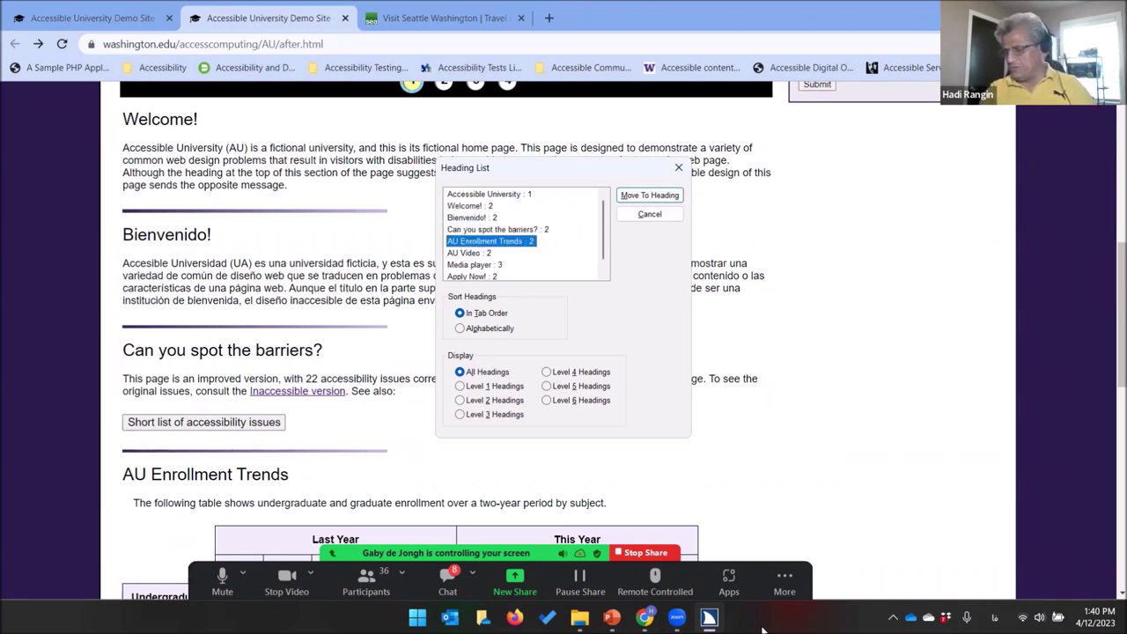
pyautogui.press('Down')
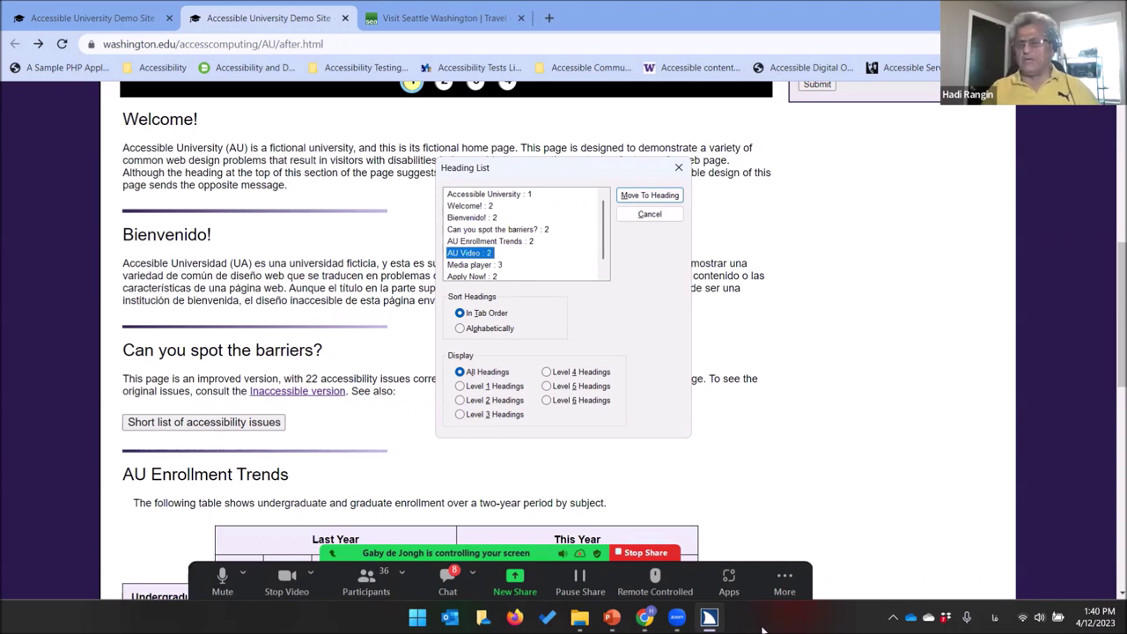
pyautogui.press('Down')
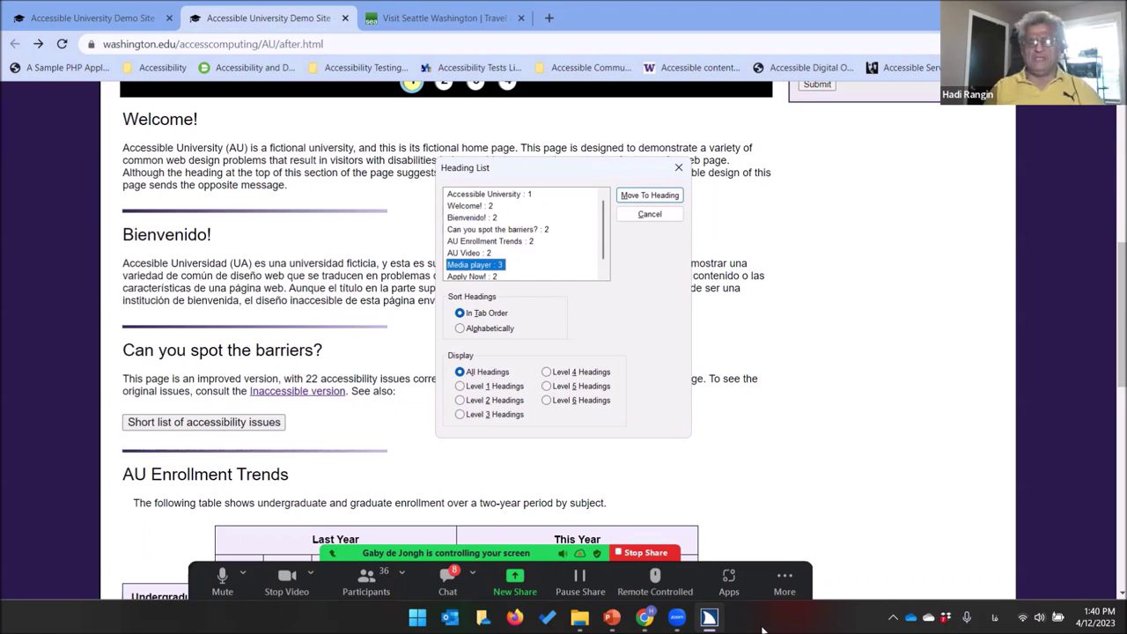
pyautogui.press('Up')
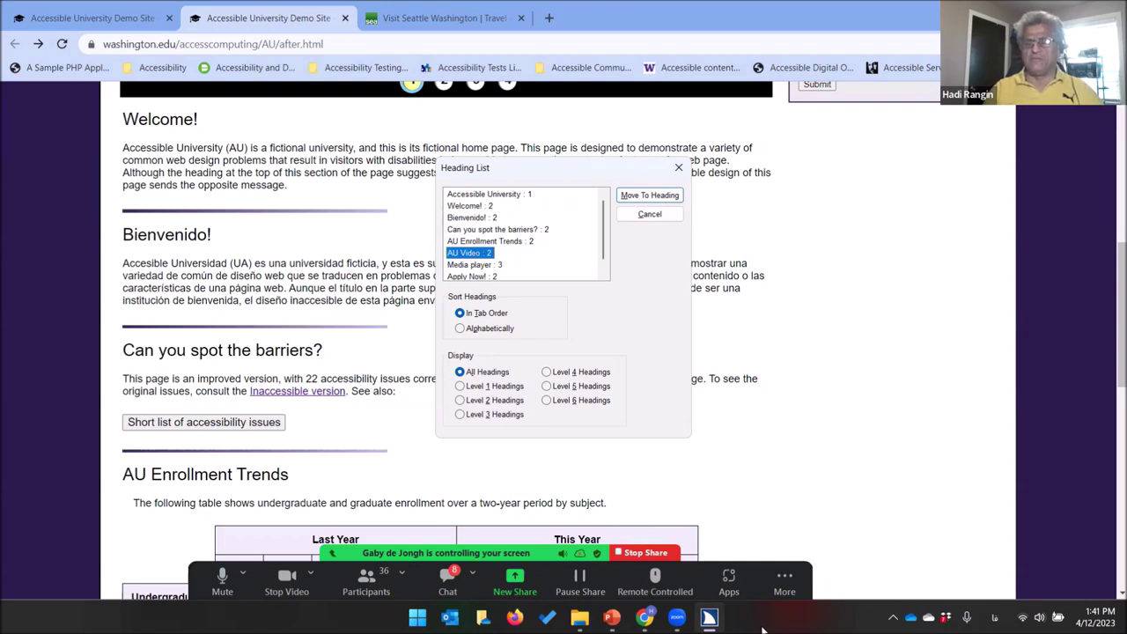
pyautogui.press('Down')
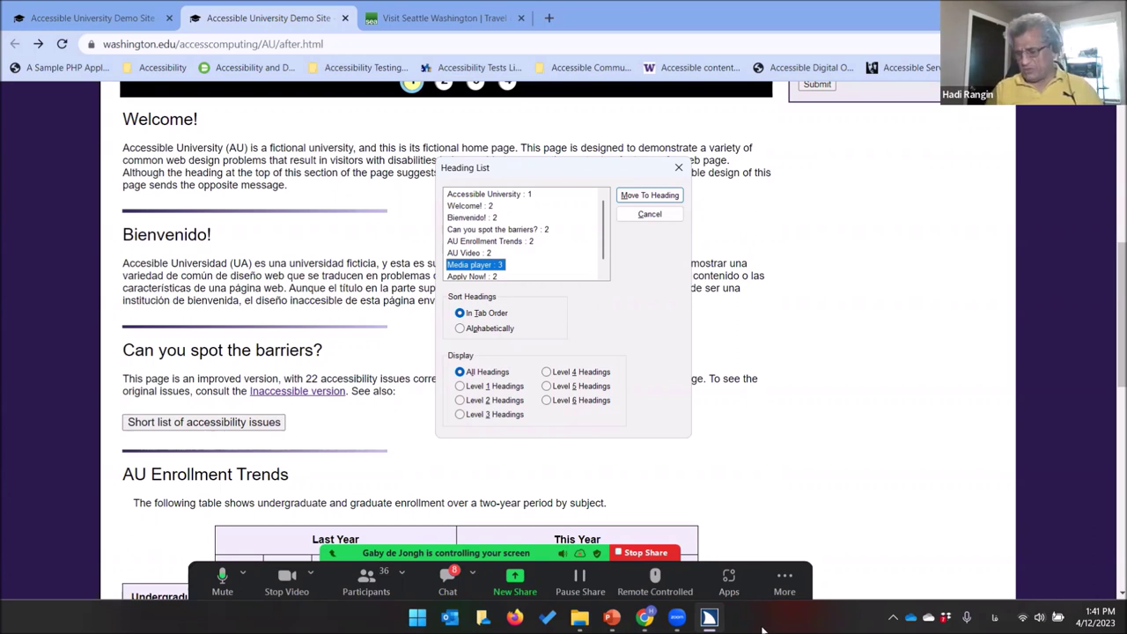
pyautogui.press('Escape')
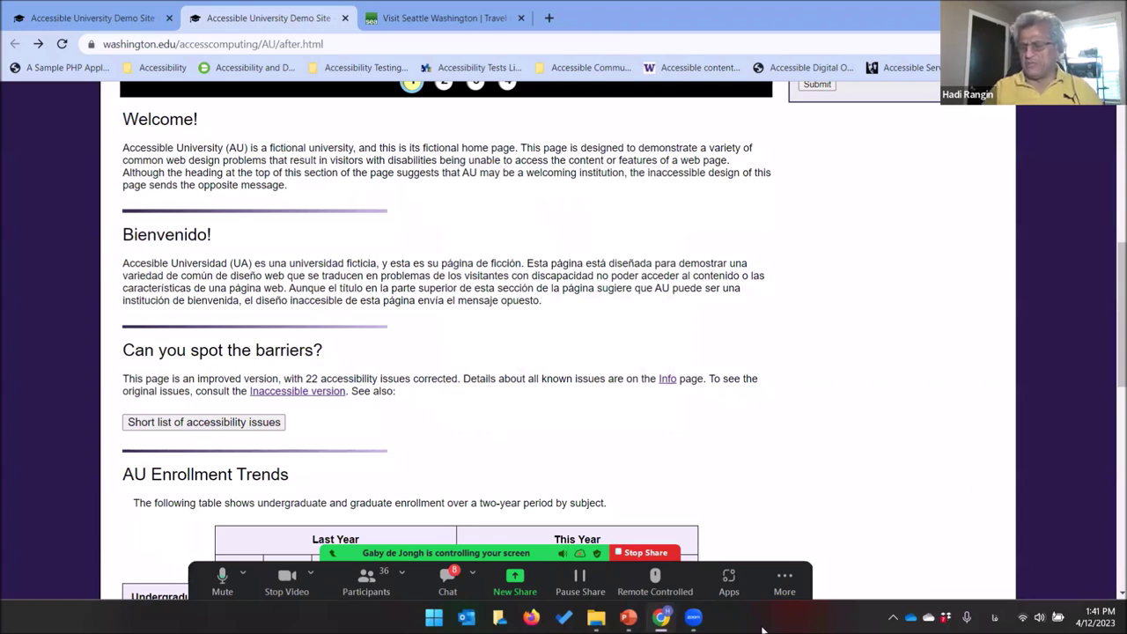
# Jump to the end of the page and read the funding statement in the footer.
pyautogui.press('End')
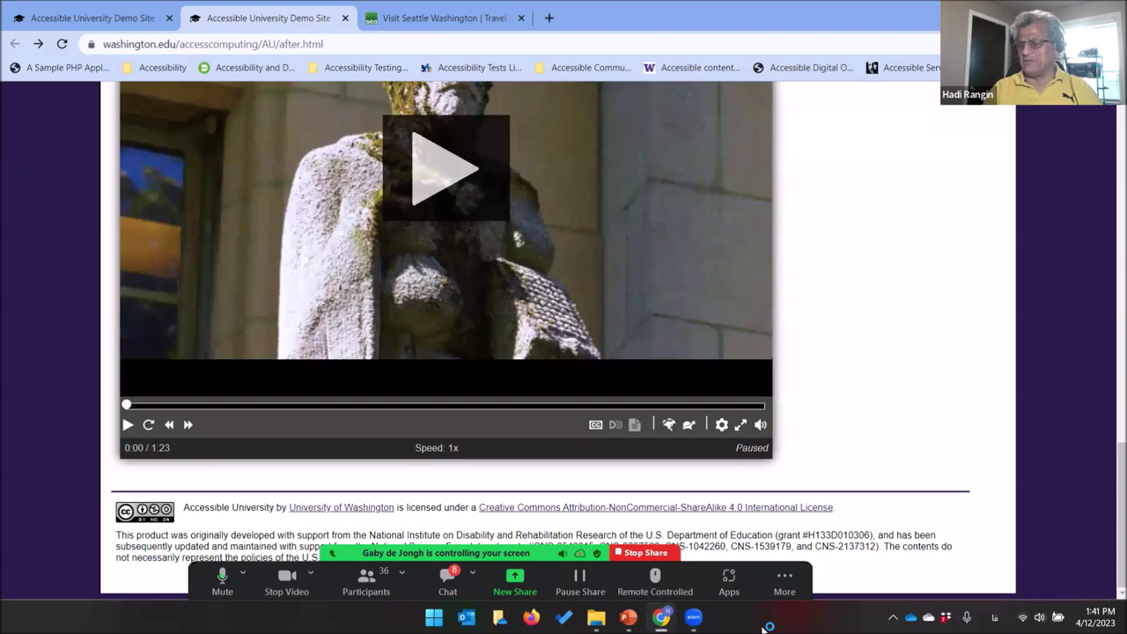
pyautogui.press('Escape')
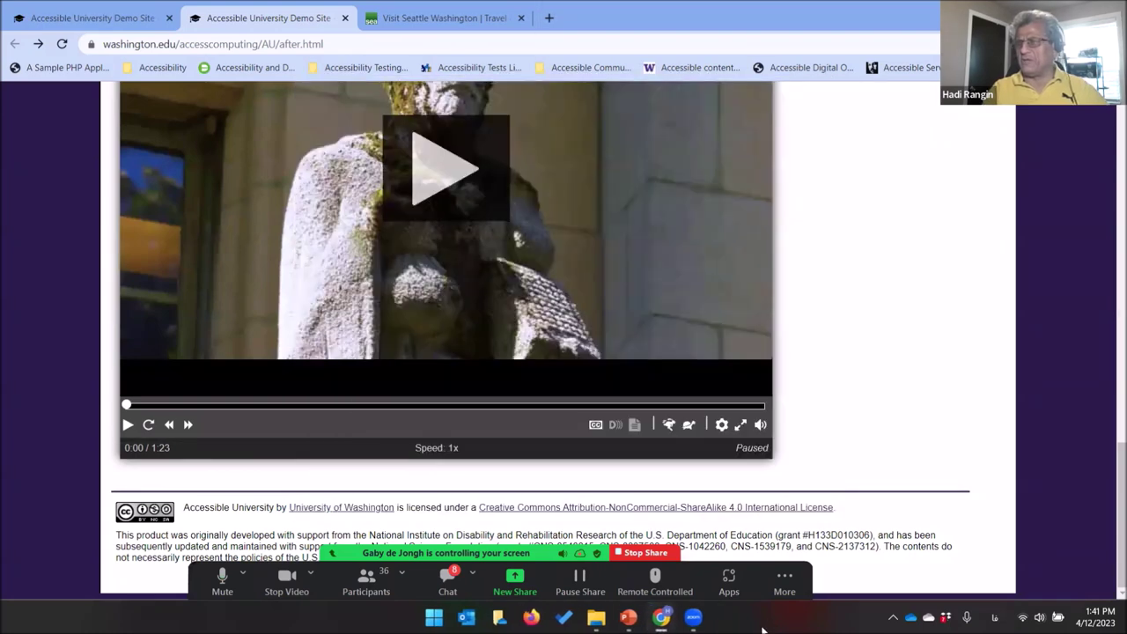
pyautogui.press('Down')
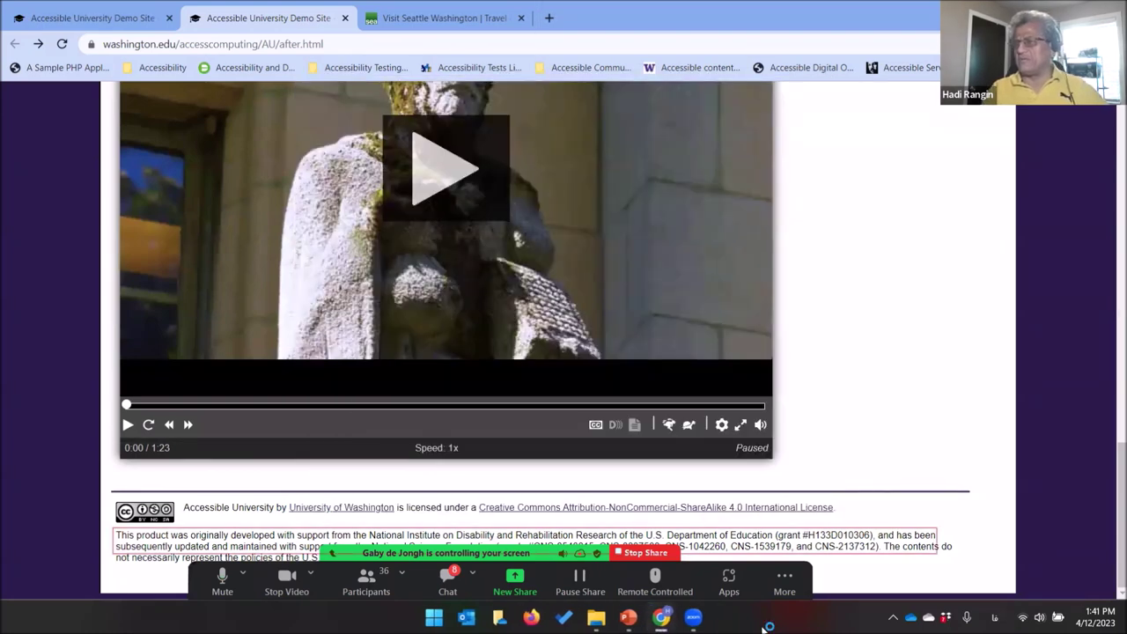
# Browse the screen reader's QuickSettings for Chrome from Virtual Cursor Options to Select and Copy under Personalize Web Settings, and close them unchanged.
pyautogui.press('Down')
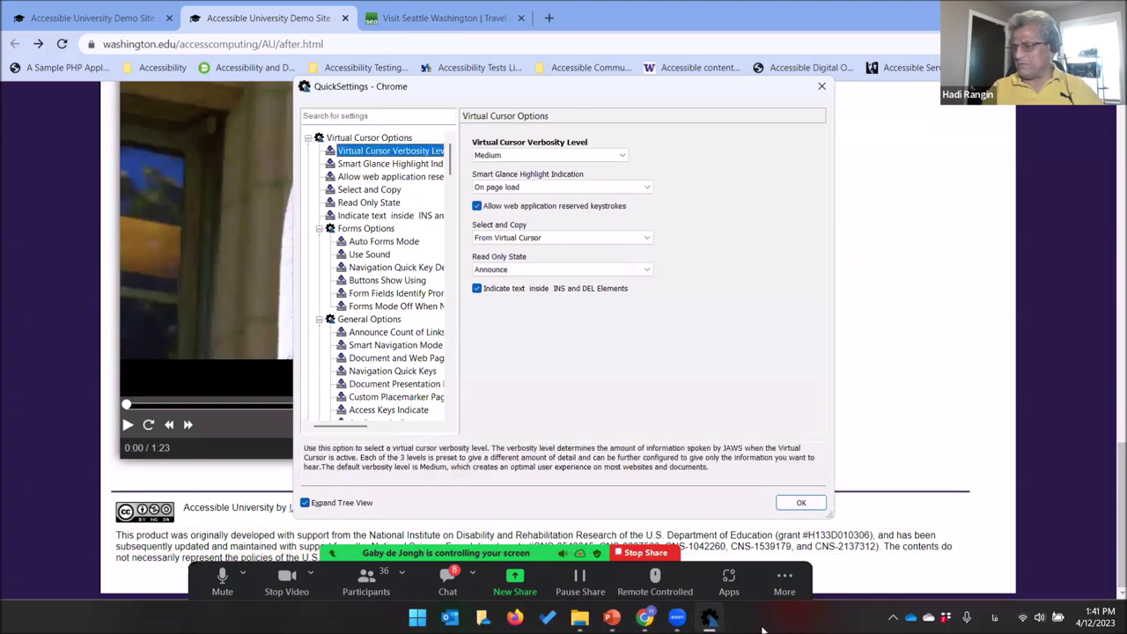
pyautogui.press('Down')
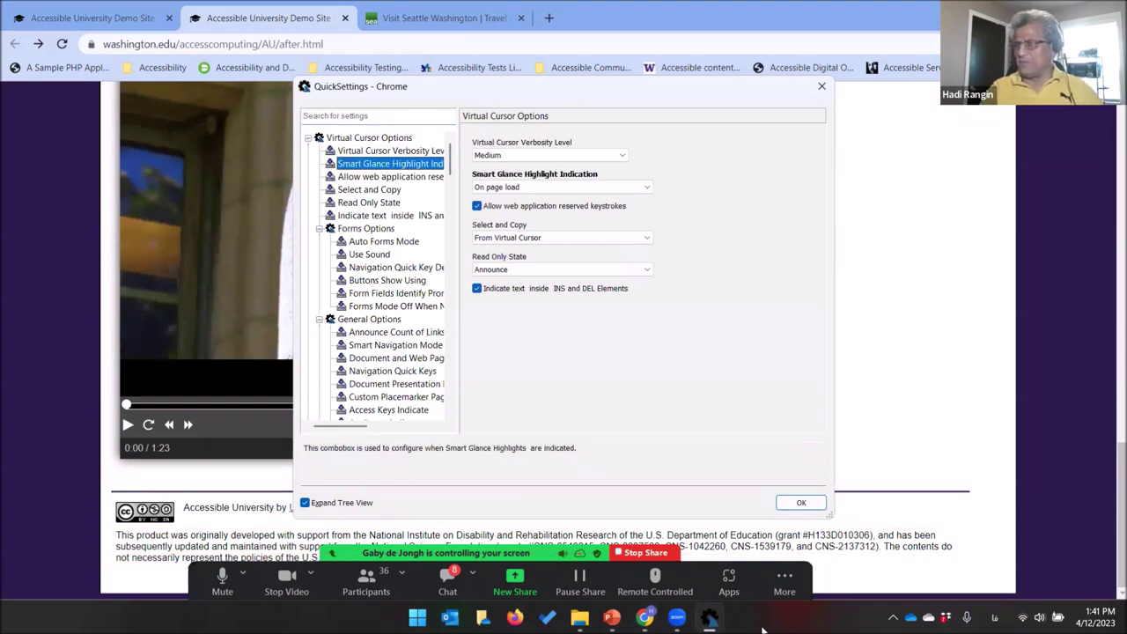
pyautogui.press('Down')
pyautogui.press('v')
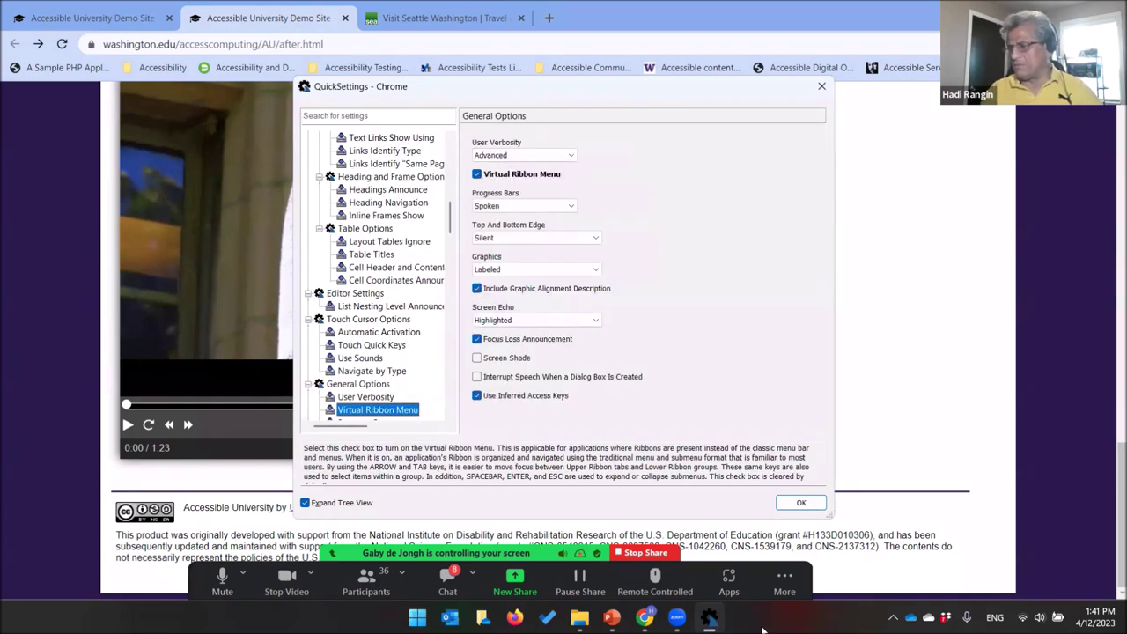
pyautogui.press('v')
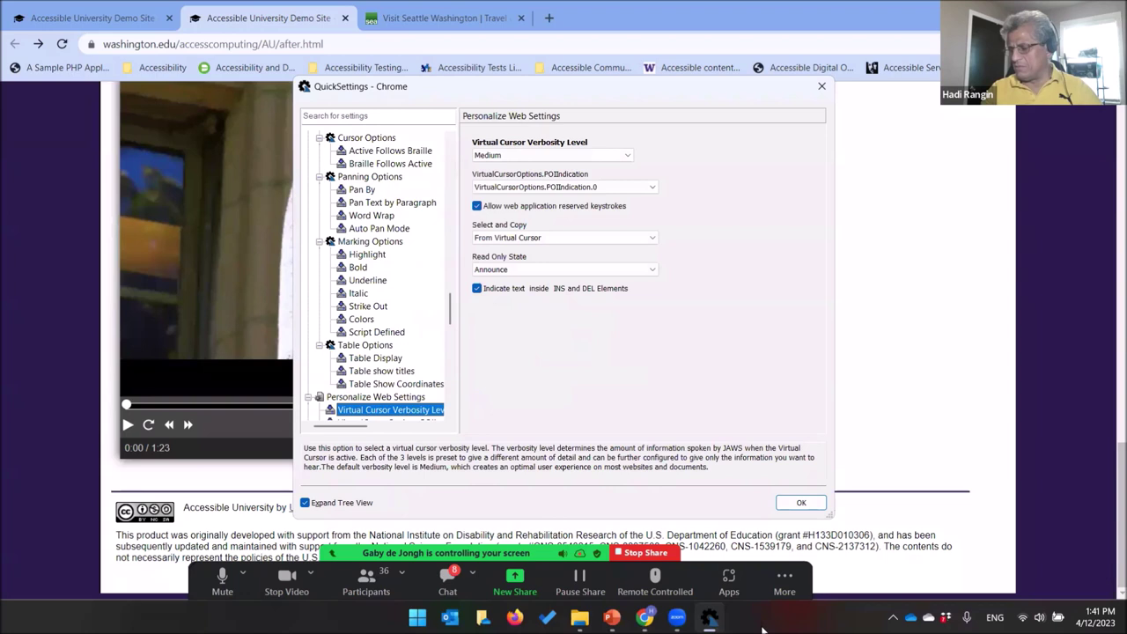
pyautogui.press('v')
pyautogui.press('Down')
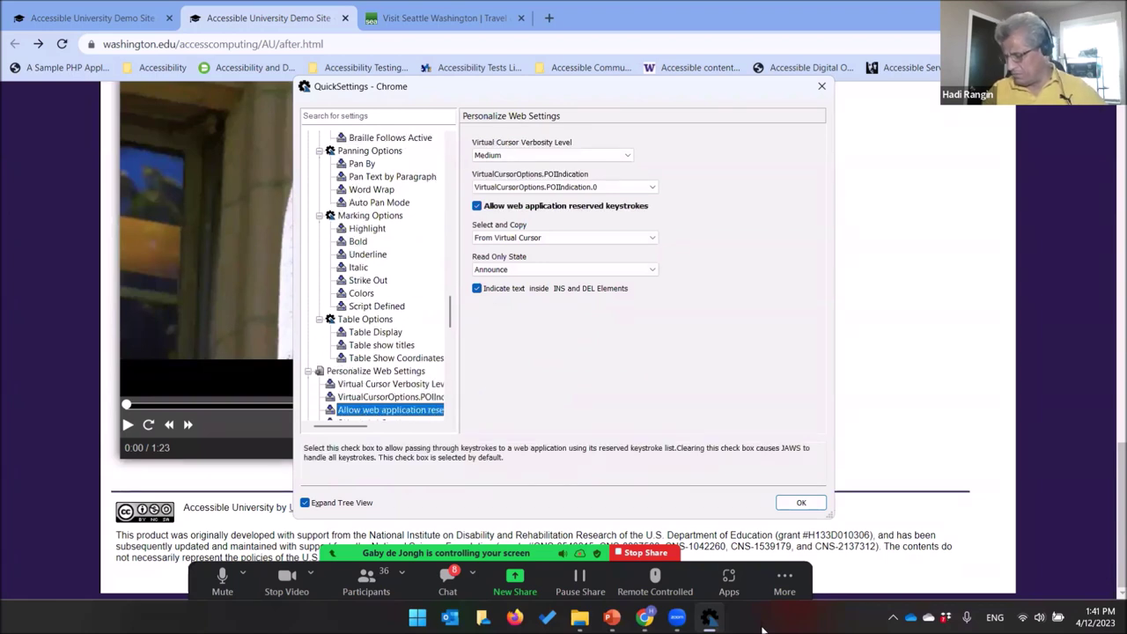
pyautogui.press('Down')
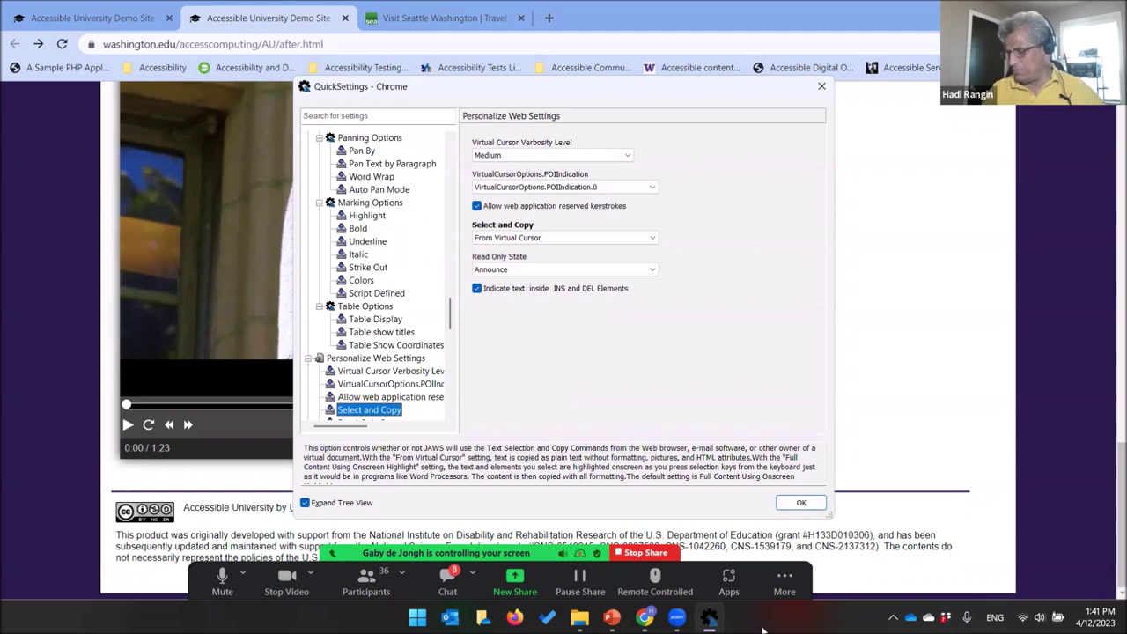
pyautogui.press('Escape')
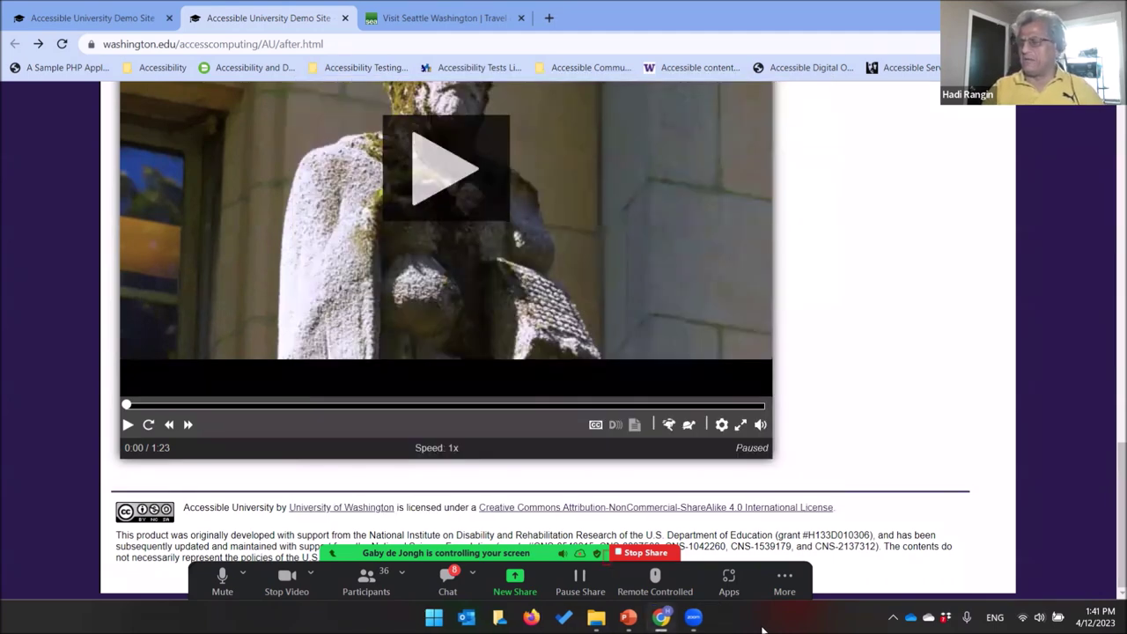
# Open Notepad, paste the copied text of the accessible demo page, and return to the start of the document.
pyautogui.press('super')
pyautogui.write('notepa')
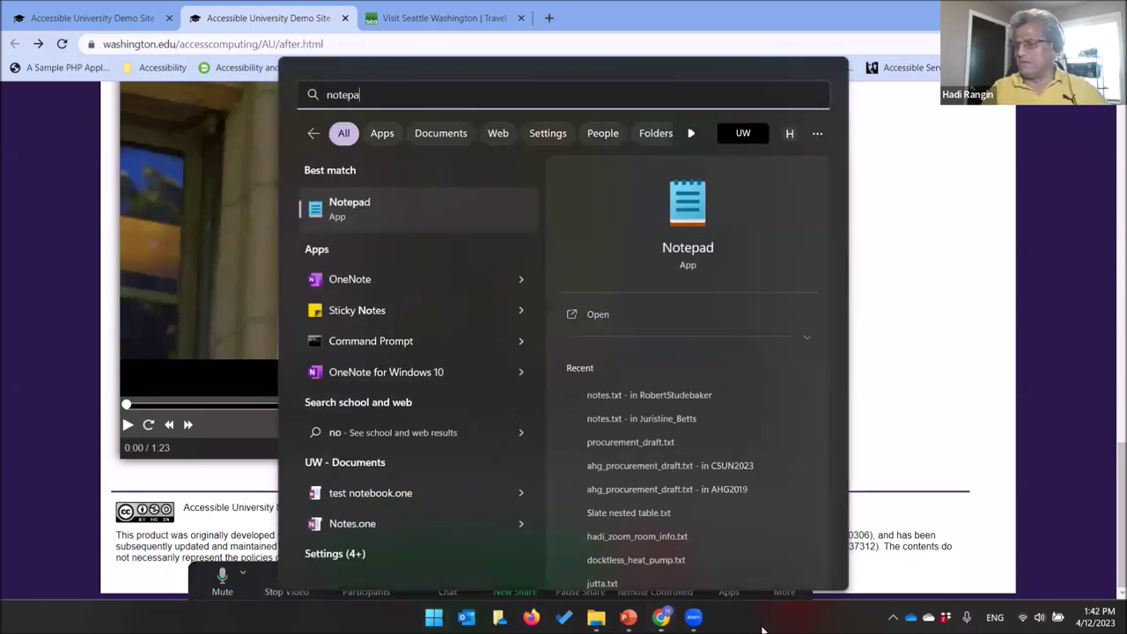
pyautogui.press('Return')
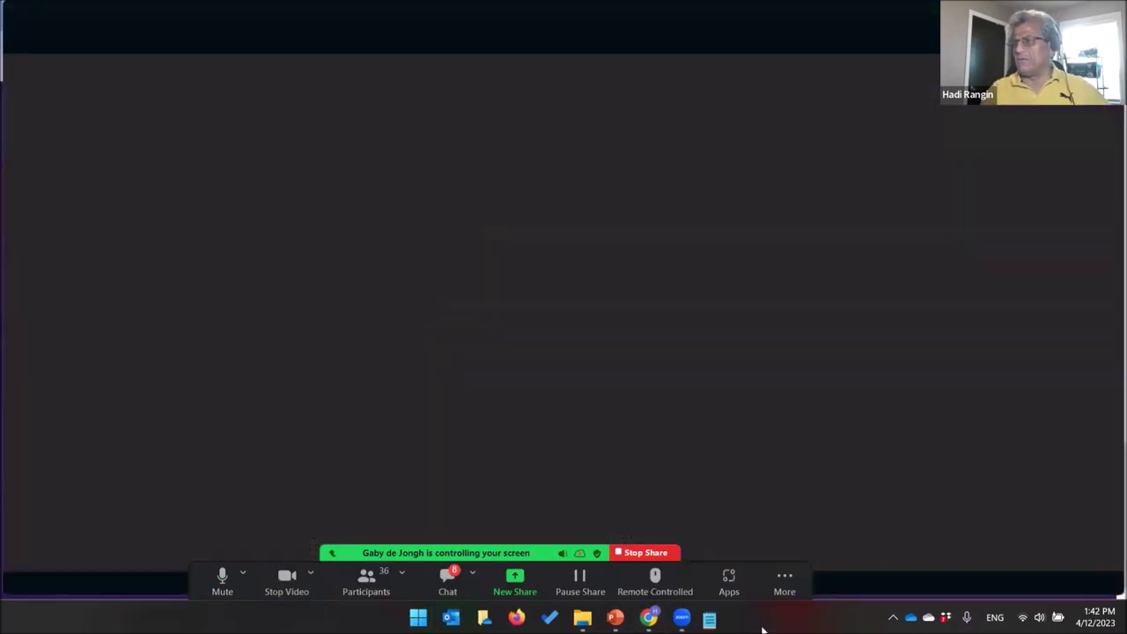
pyautogui.hotkey('ctrl', 'v')
pyautogui.hotkey('ctrl', 'Home')
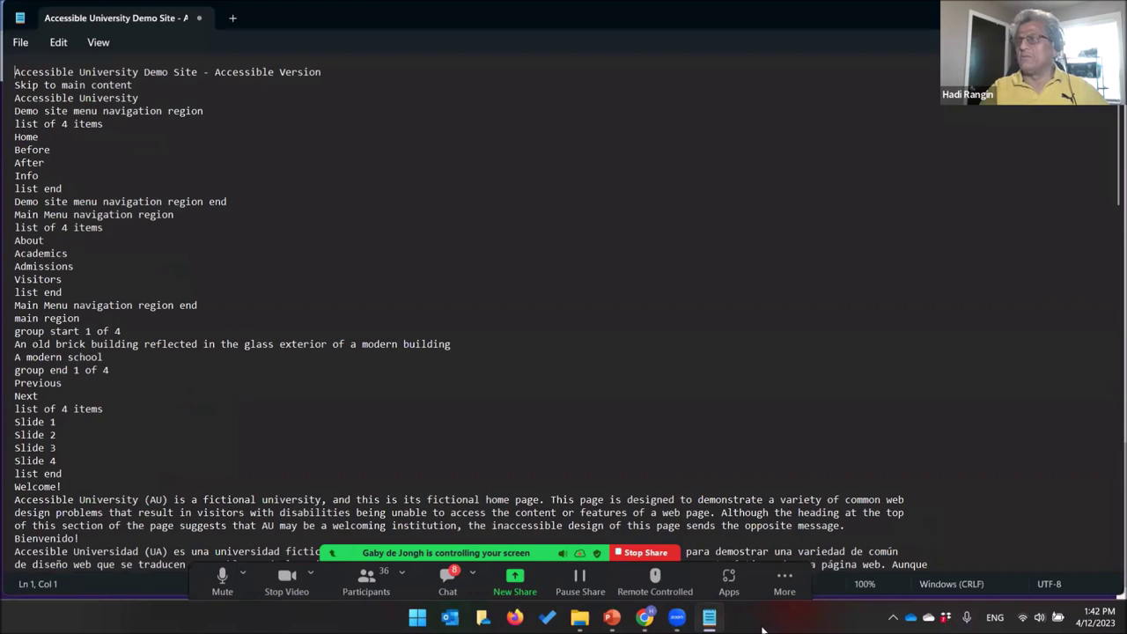
# Read the pasted text line by line from the page title through the Demo site menu to the Main Menu navigation region.
pyautogui.press('Down')
pyautogui.press('Down')
pyautogui.press('Down')
pyautogui.press('Down')
pyautogui.press('Down')
pyautogui.press('Down')
pyautogui.press('Down')
pyautogui.press('Down')
pyautogui.press('Down')
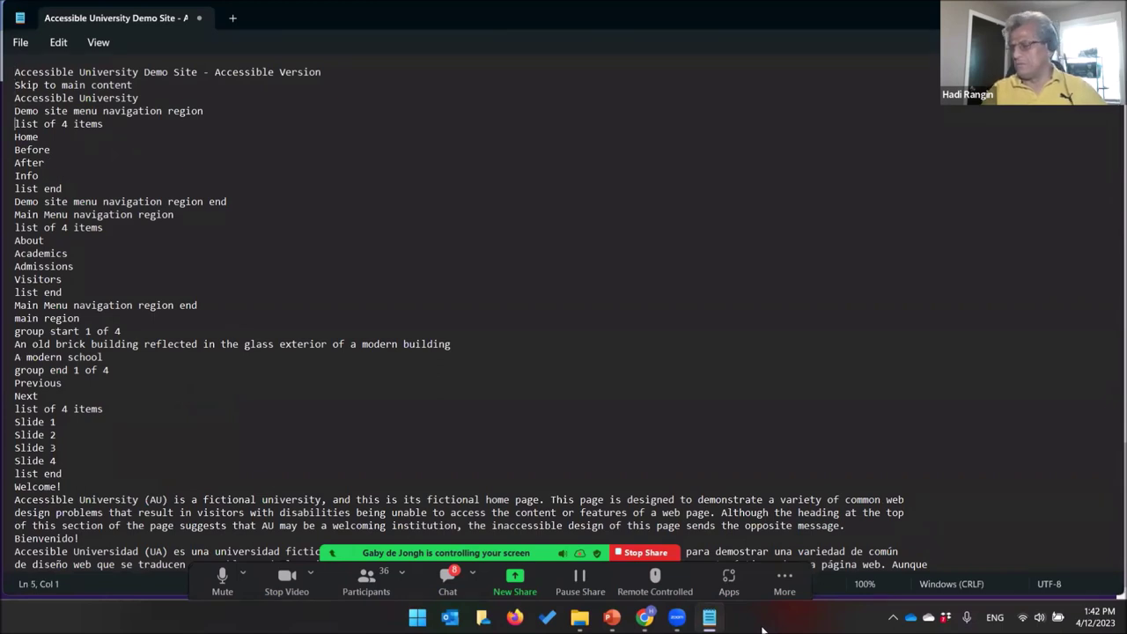
pyautogui.press('Down')
pyautogui.press('Down')
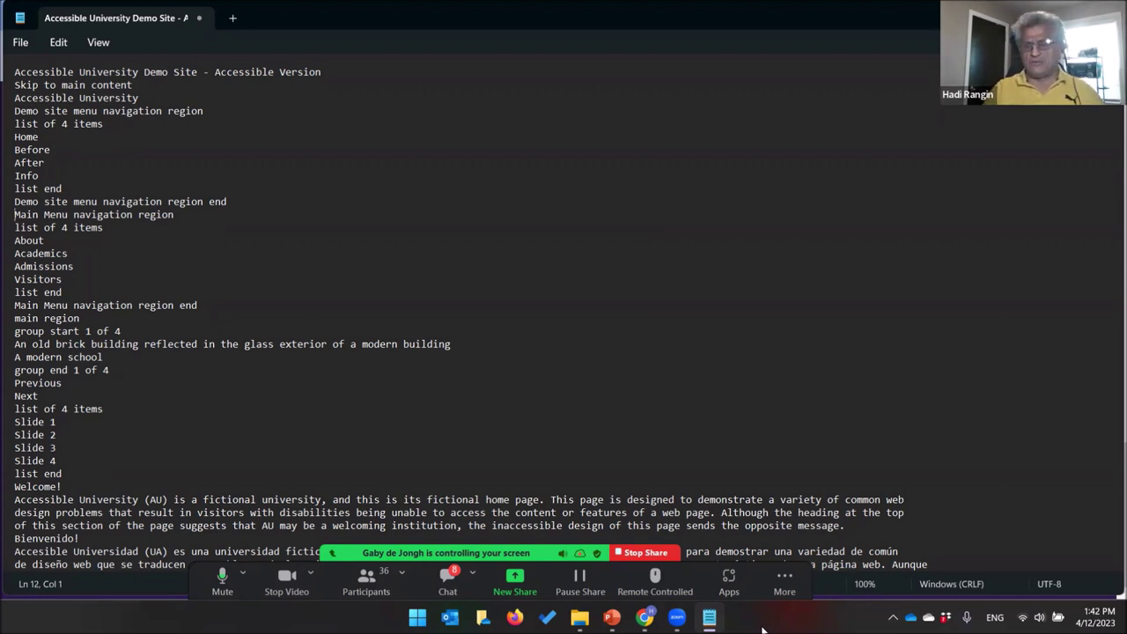
# Read the Main Menu list from its first item to the line marking the end of the navigation region.
pyautogui.press('Down')
pyautogui.press('Down')
pyautogui.press('Down')
pyautogui.press('Down')
pyautogui.press('Down')
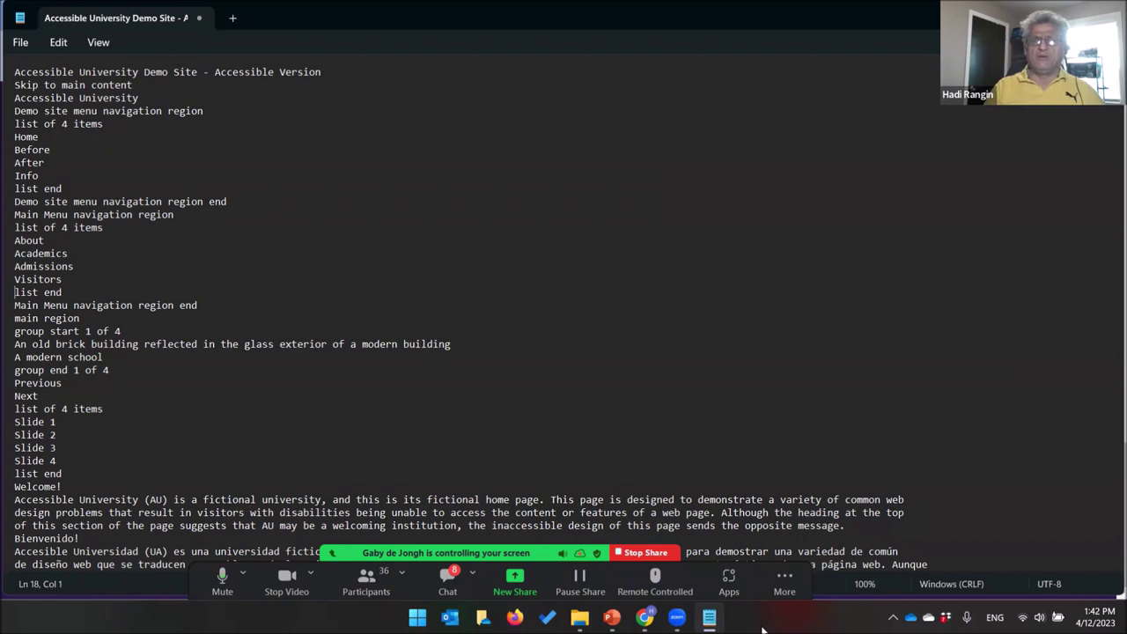
pyautogui.press('Down')
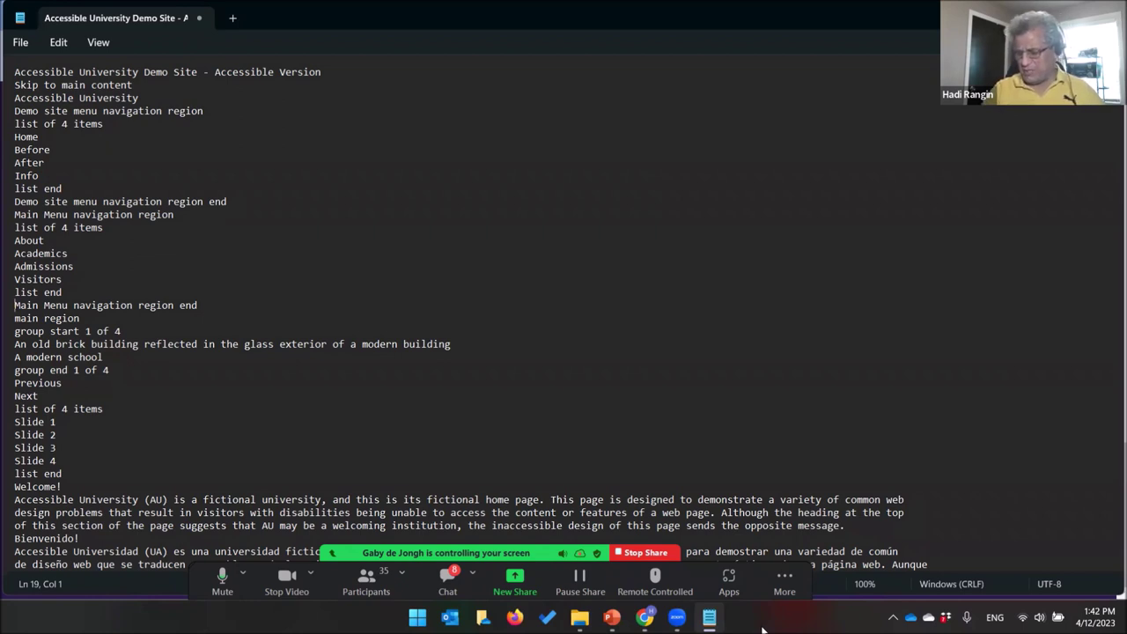
# Switch back to the Accessible University page in Chrome, return to its start, and move the focus to the Home link.
pyautogui.hotkey('alt', 'Tab')
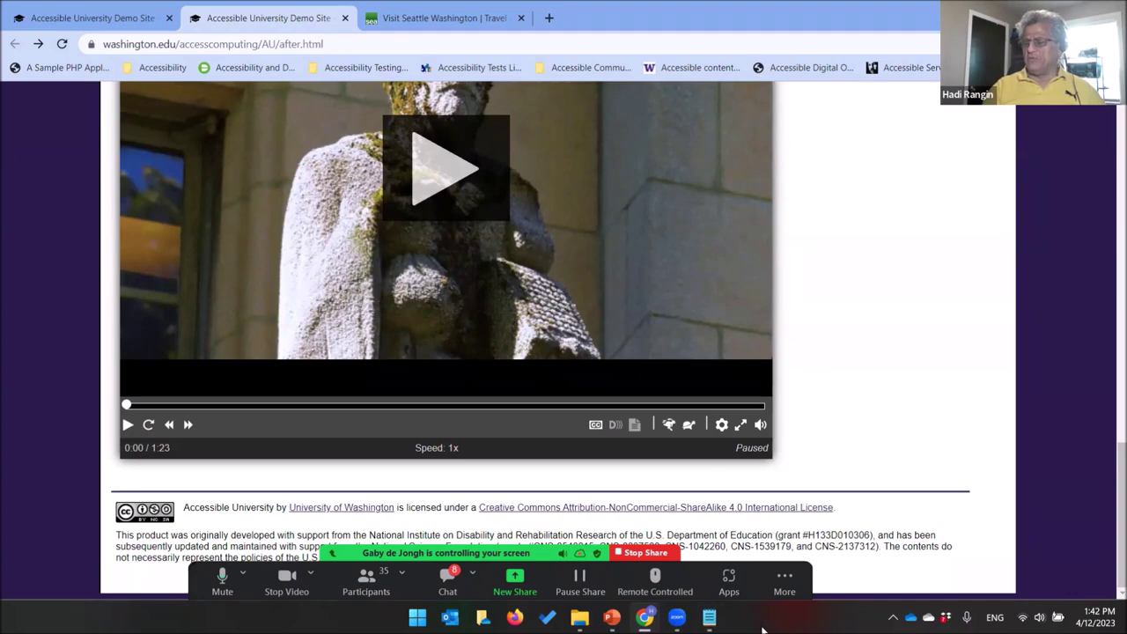
pyautogui.press('Home')
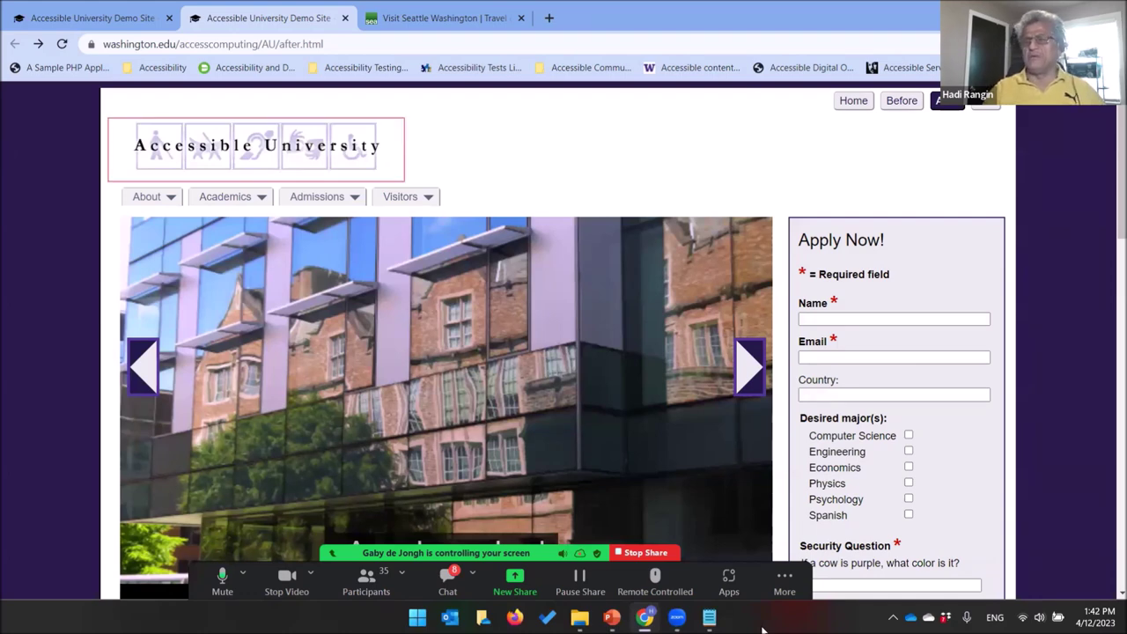
pyautogui.press('Tab')
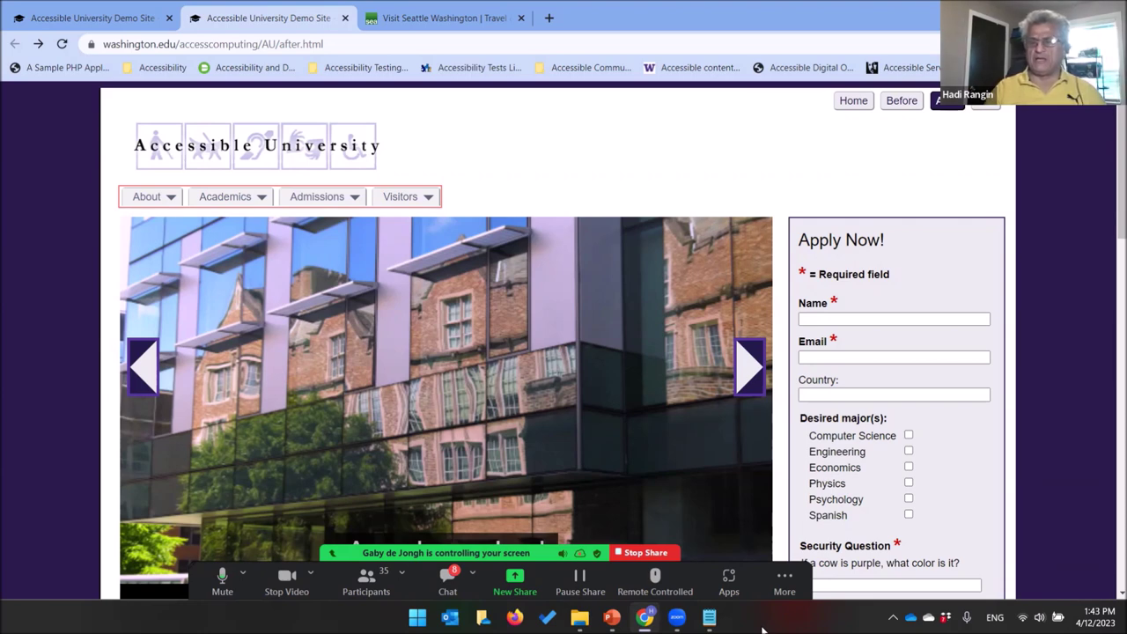
pyautogui.press('Tab')
pyautogui.press('Tab')
pyautogui.press('Tab')
pyautogui.press('Tab')
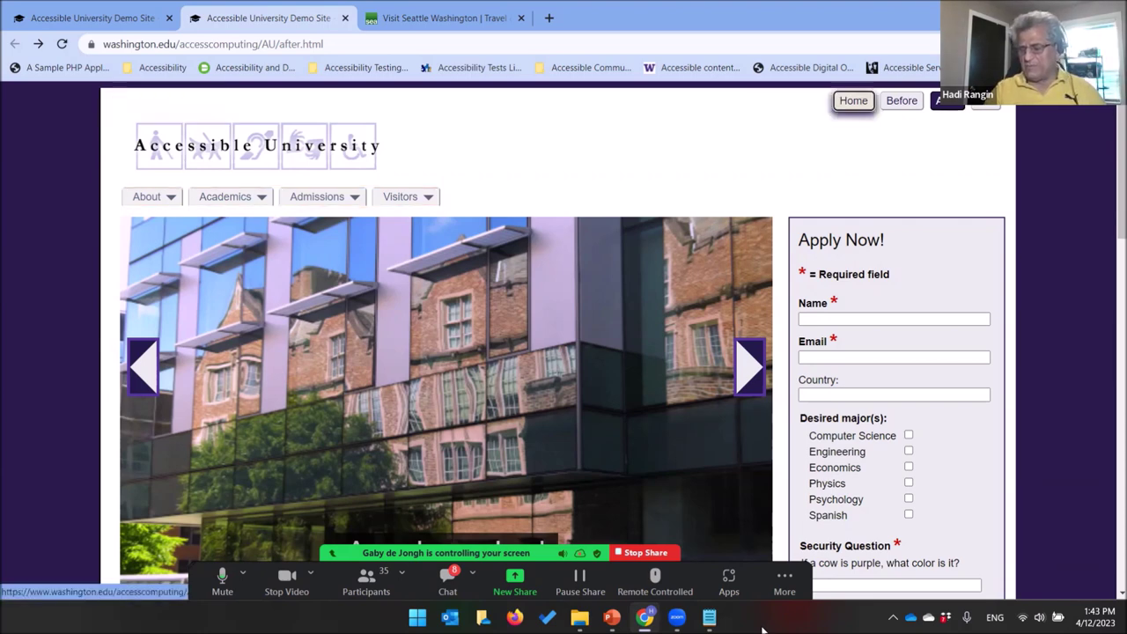
# Move the focus to the Academics menu, expand it, go through its items to Distance Learning, and collapse it.
pyautogui.press('Tab')
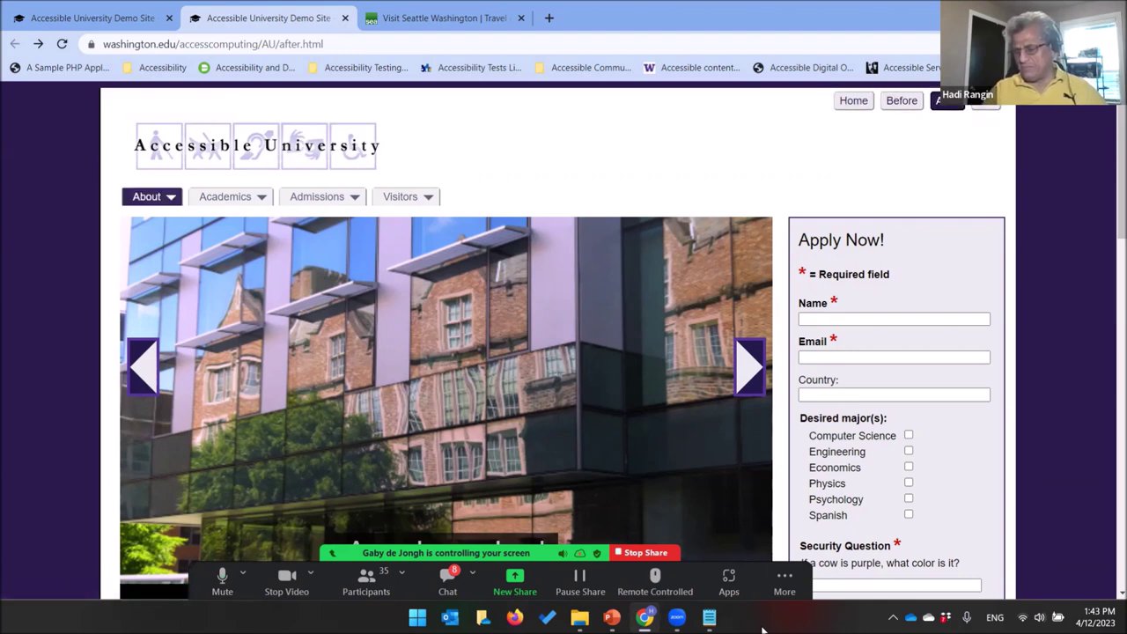
pyautogui.press('Tab')
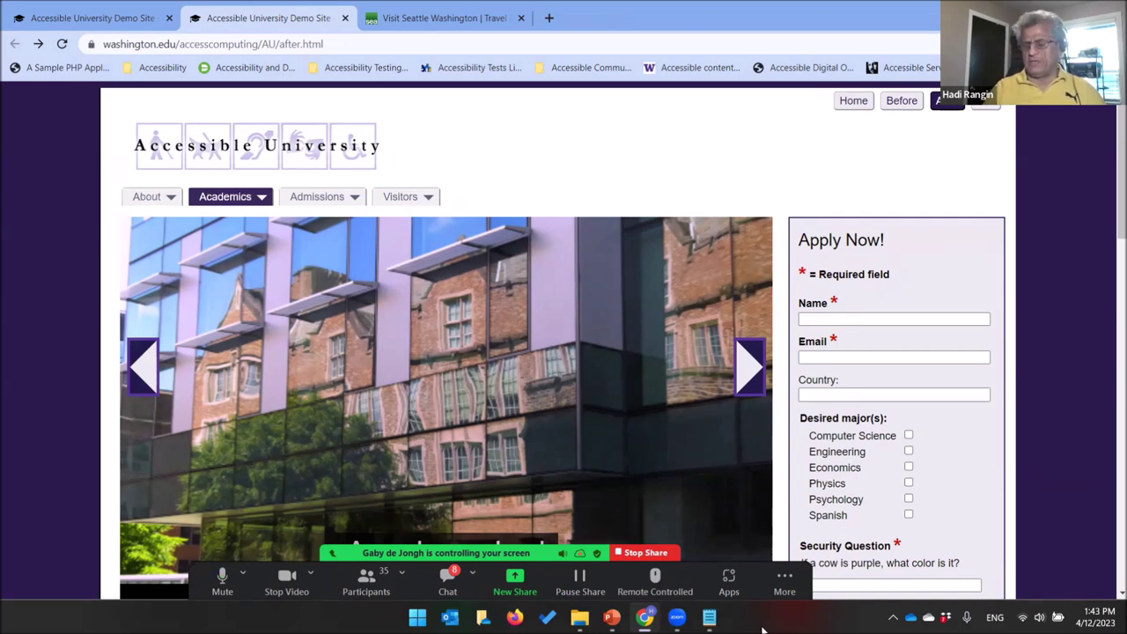
pyautogui.press('Return')
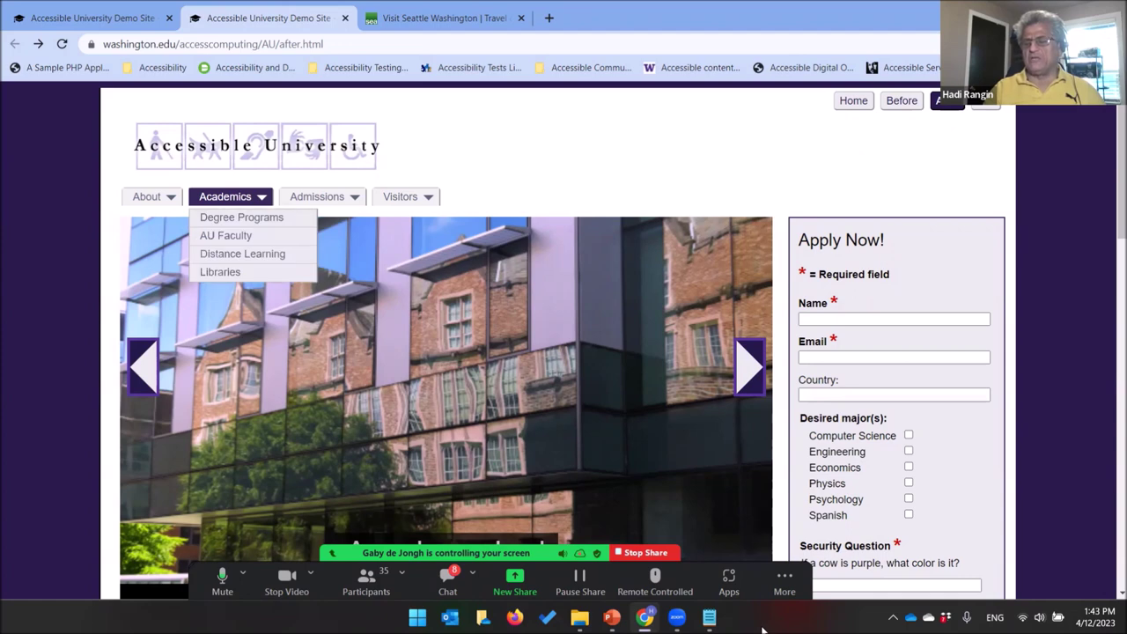
pyautogui.press('Down')
pyautogui.press('Down')
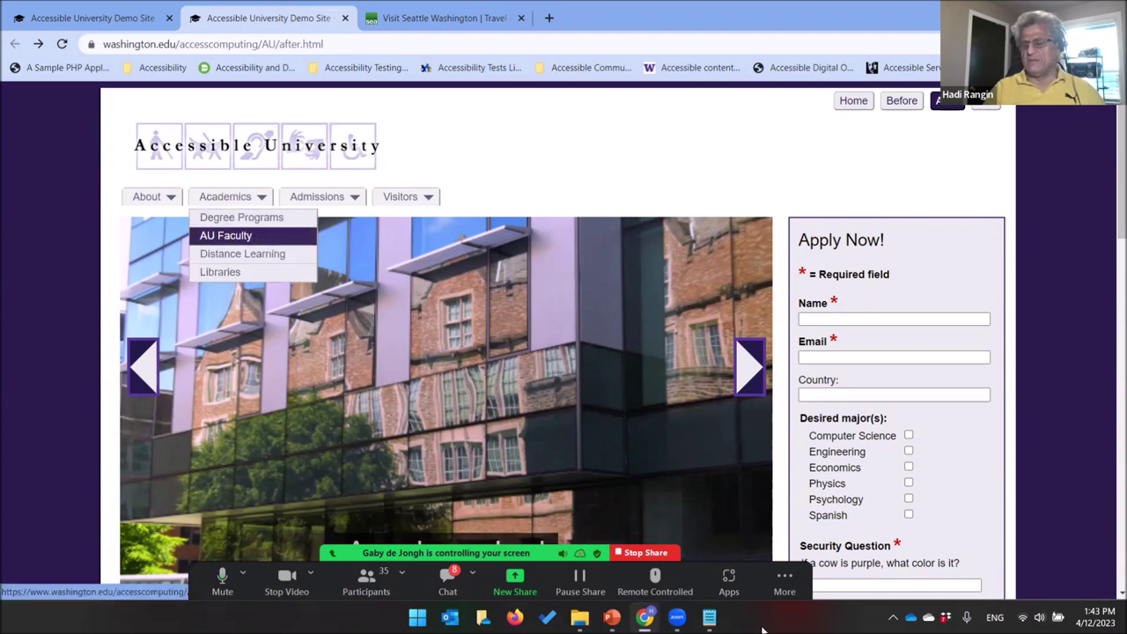
pyautogui.press('Down')
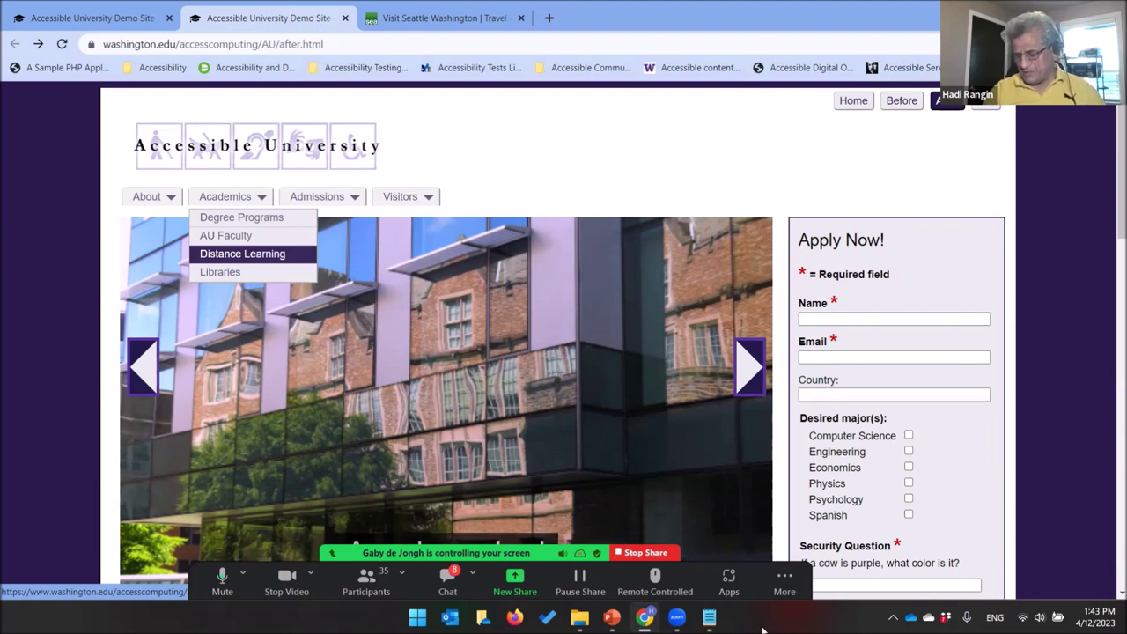
pyautogui.press('Escape')
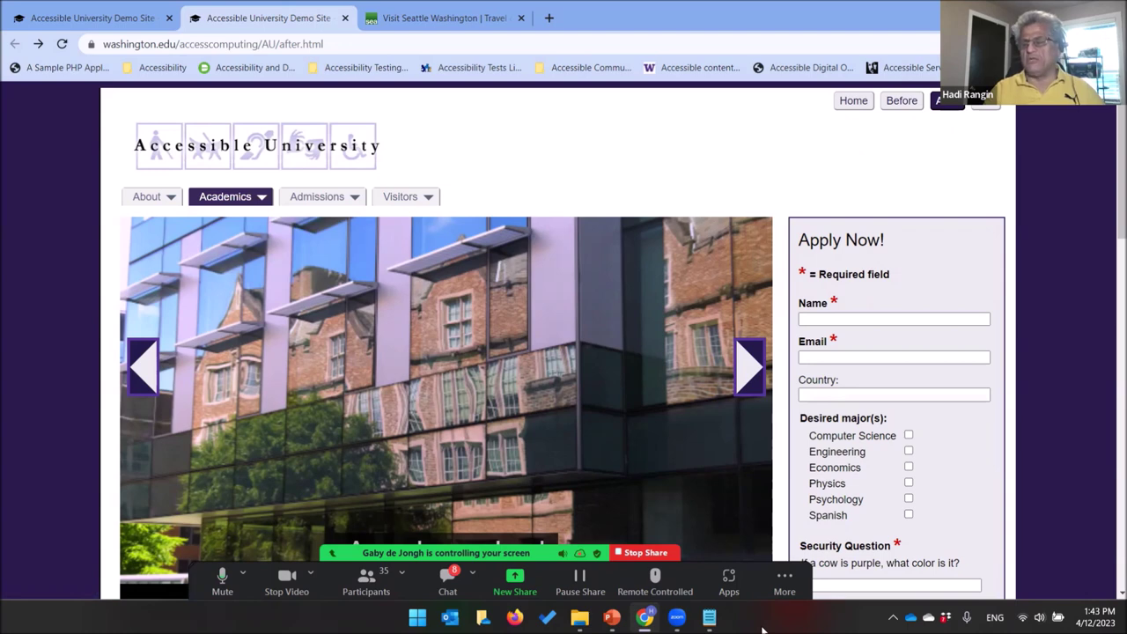
# Expand the Admissions menu, go through its items to Tuition, and collapse it.
pyautogui.press('Tab')
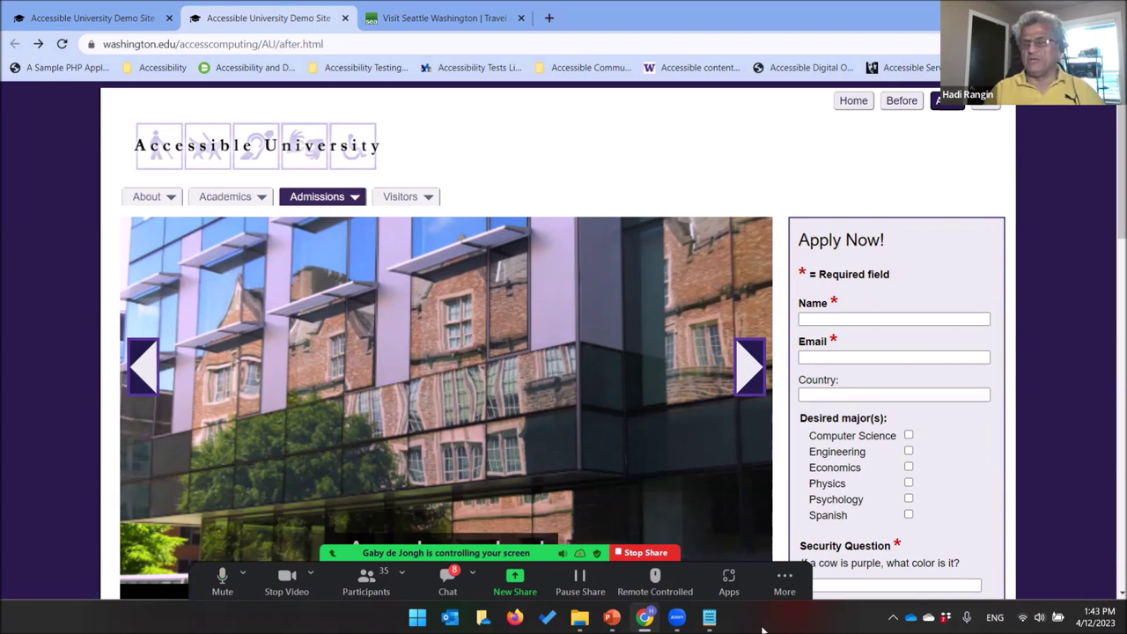
pyautogui.press('Return')
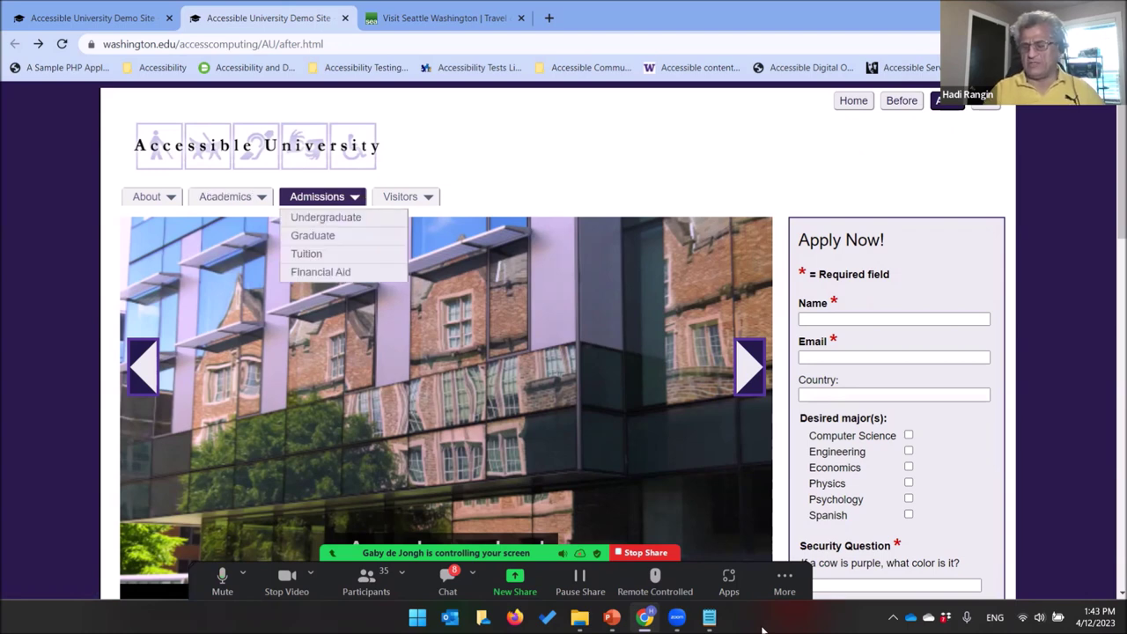
pyautogui.press('Down')
pyautogui.press('Down')
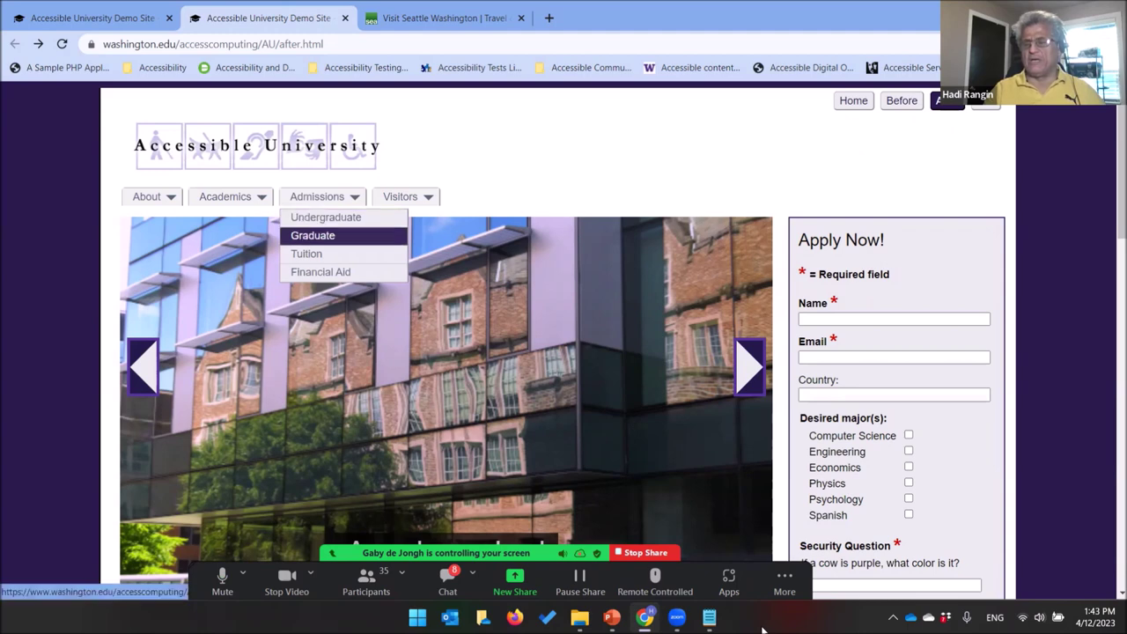
pyautogui.press('Down')
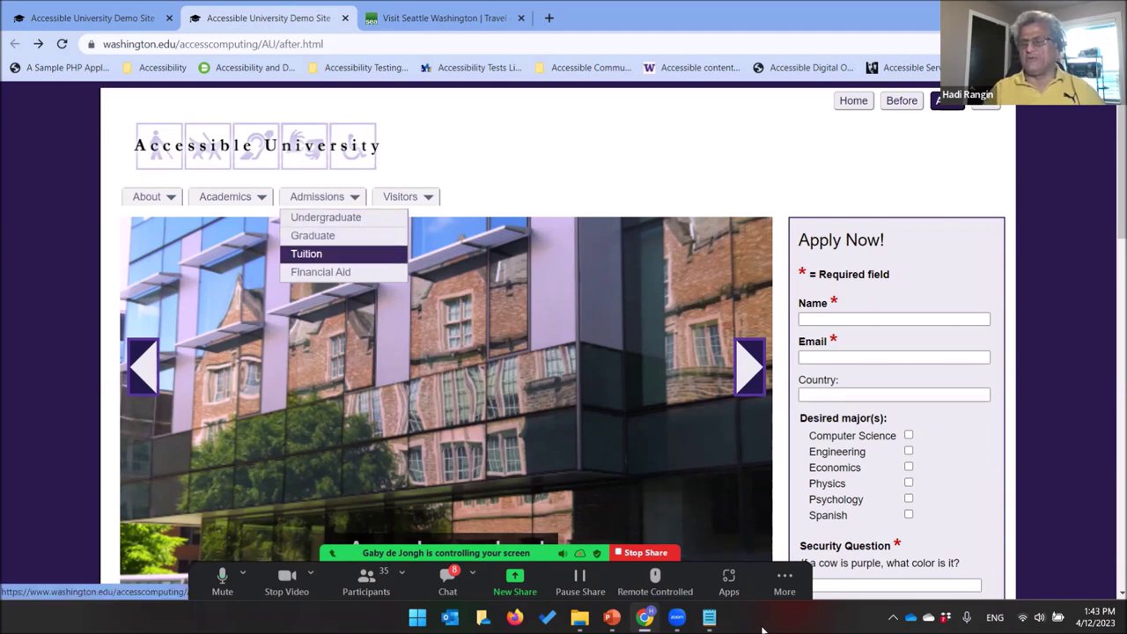
pyautogui.press('Escape')
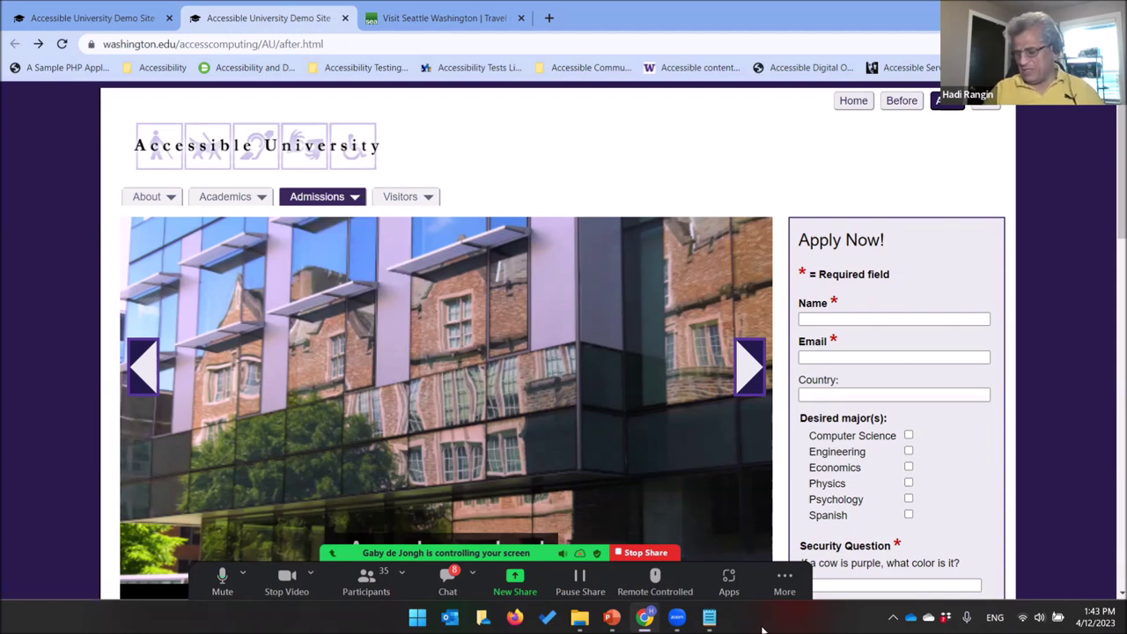
# Move the focus out of the main menu into the slideshow and through its slide buttons to slide 4.
pyautogui.press('Tab')
pyautogui.press('Tab')
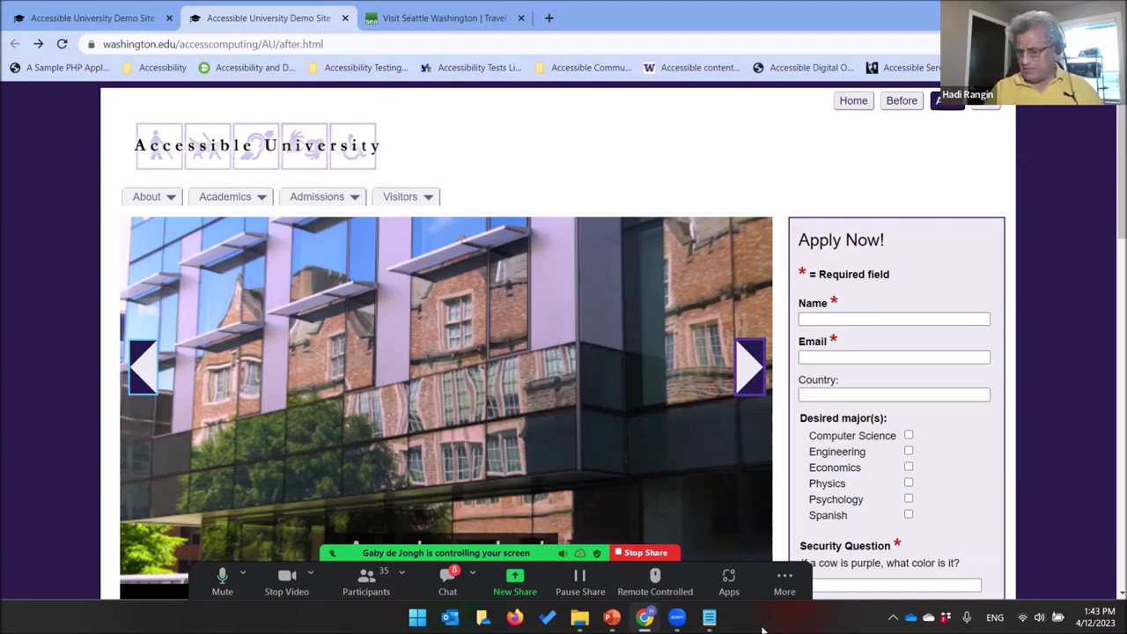
pyautogui.scroll(-3, 762, 628)
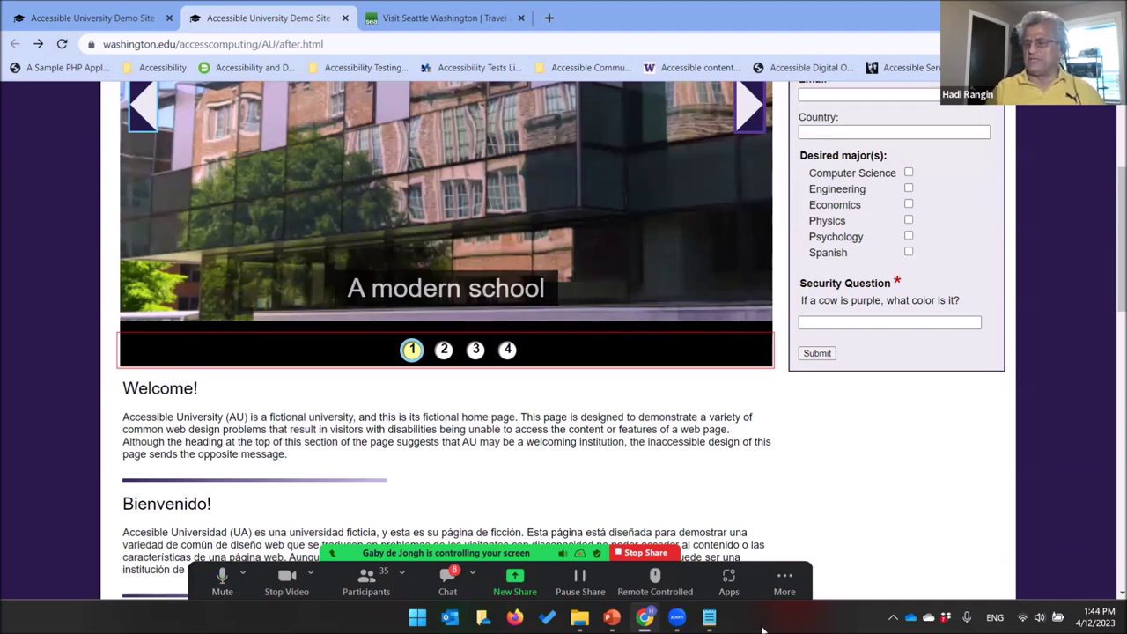
pyautogui.press('Tab')
pyautogui.press('Tab')
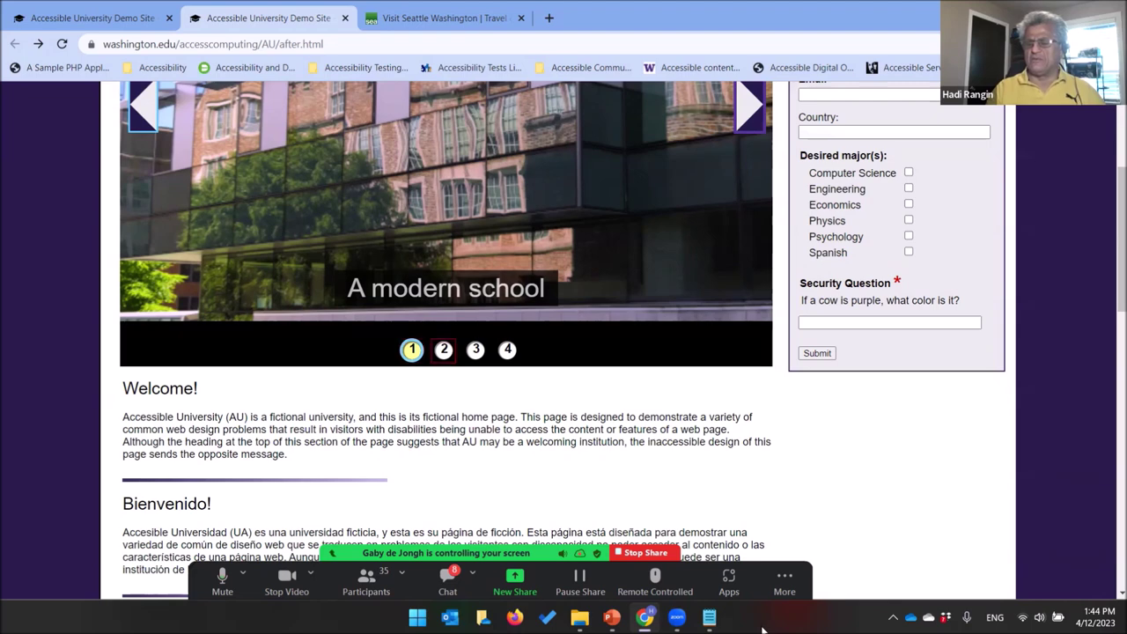
pyautogui.press('Tab')
pyautogui.press('Tab')
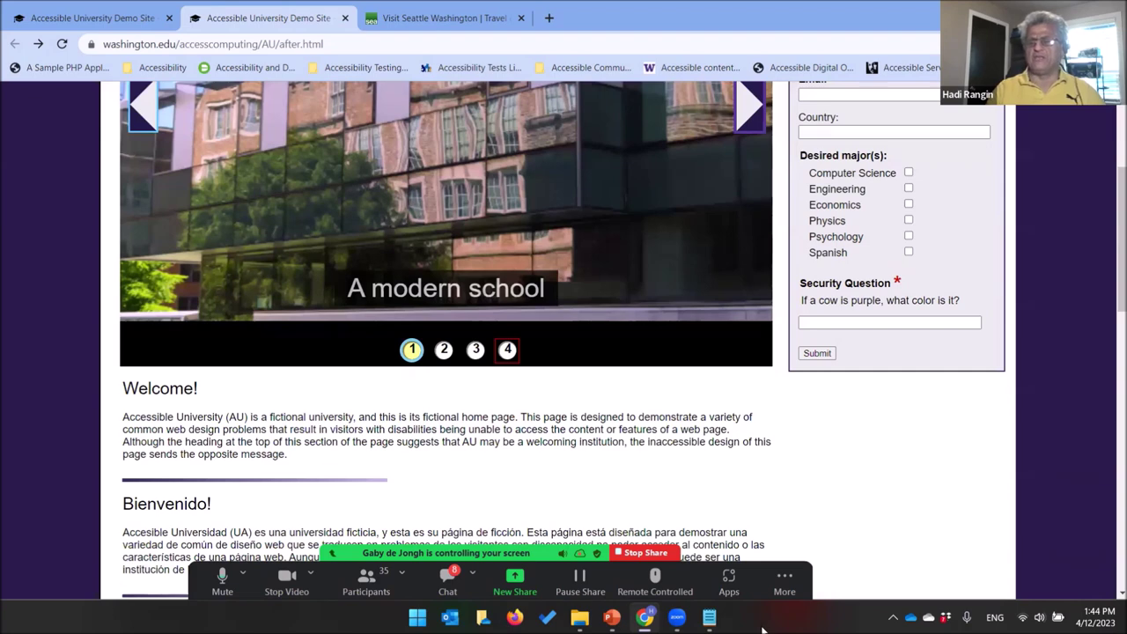
# Continue through the slideshow controls and on to the Welcome! heading.
pyautogui.press('Tab')
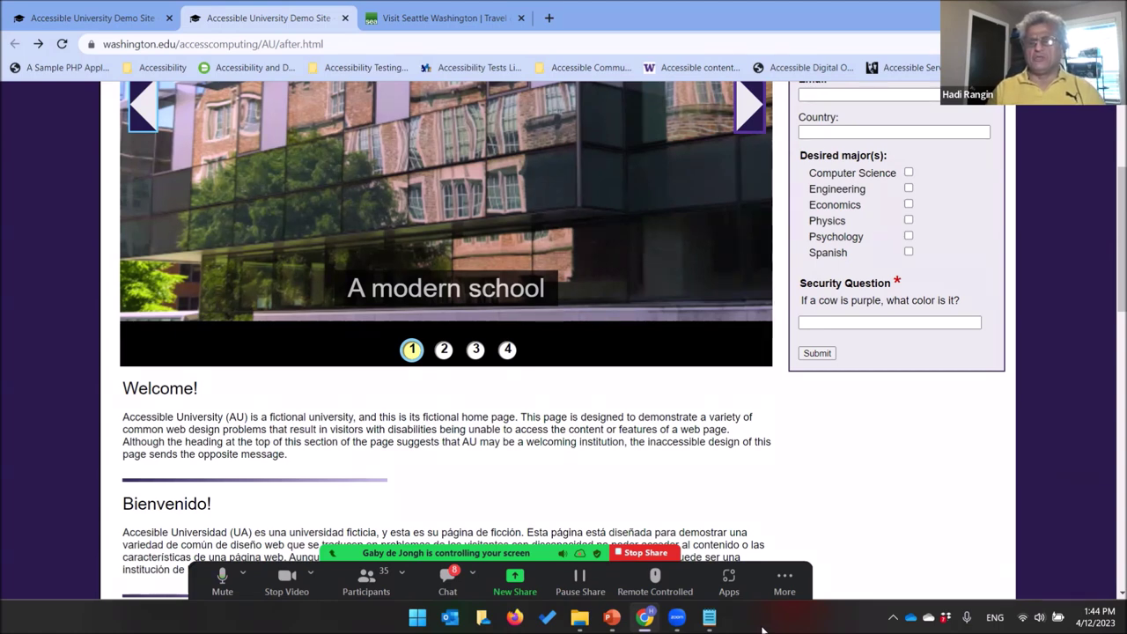
pyautogui.press('Tab')
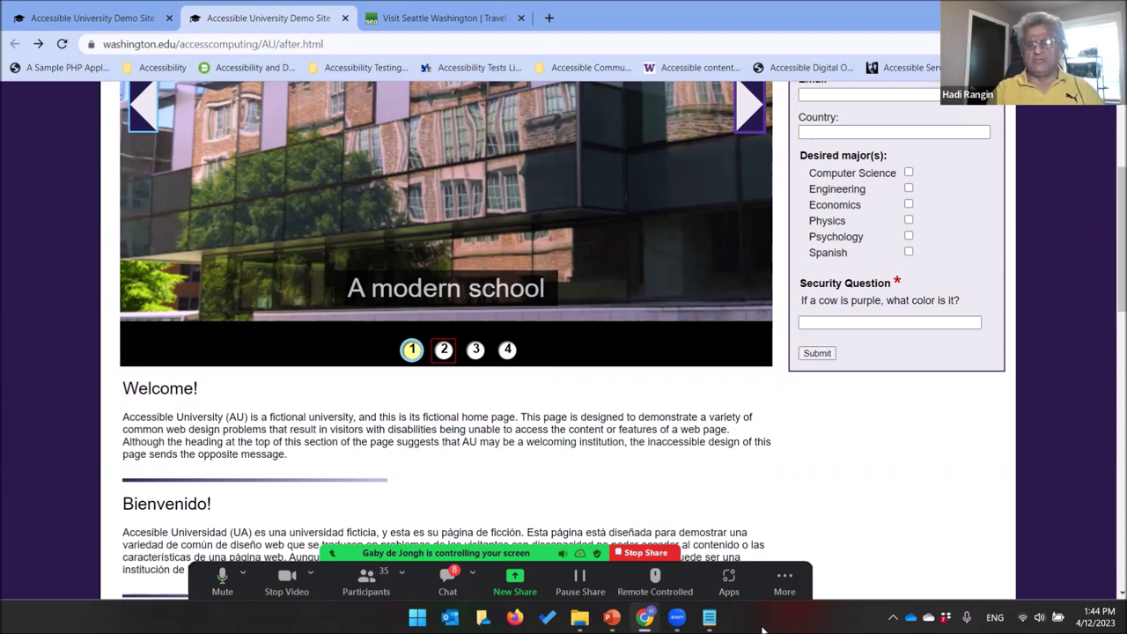
pyautogui.press('Tab')
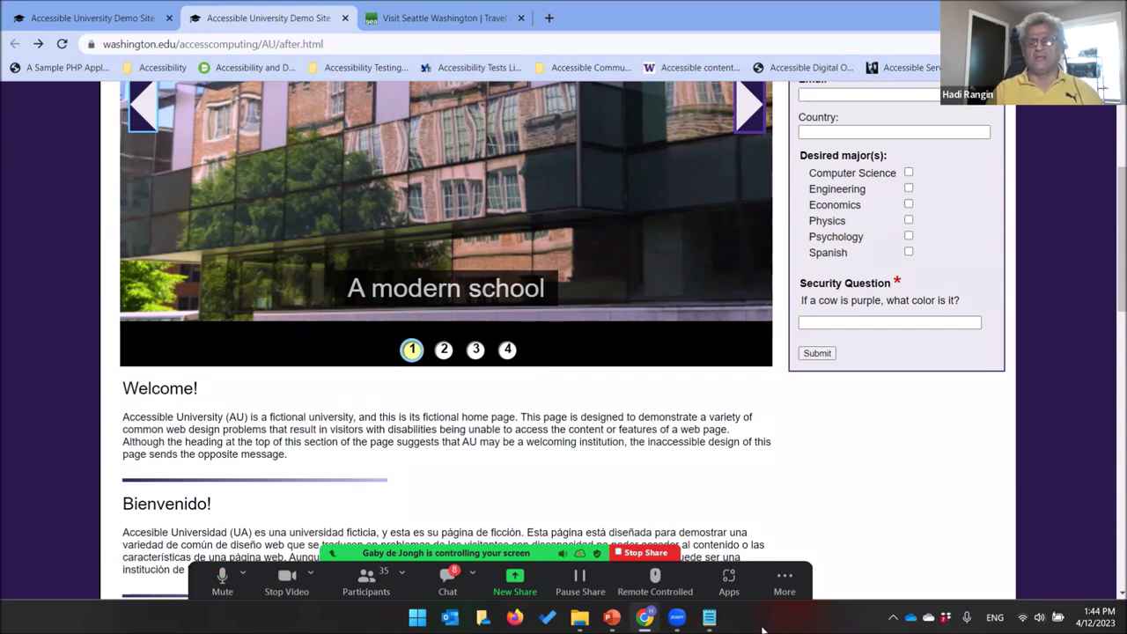
pyautogui.press('Tab')
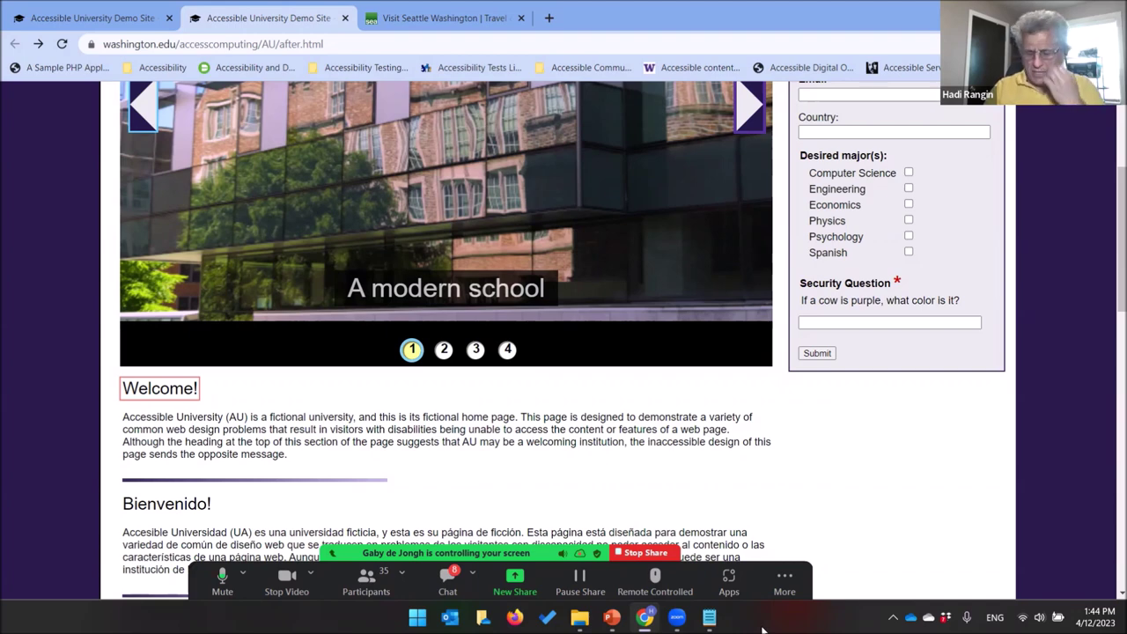
# Jump to the AU Enrollment Trends table and read its column headers up to Phy under Last Year.
pyautogui.press('t')
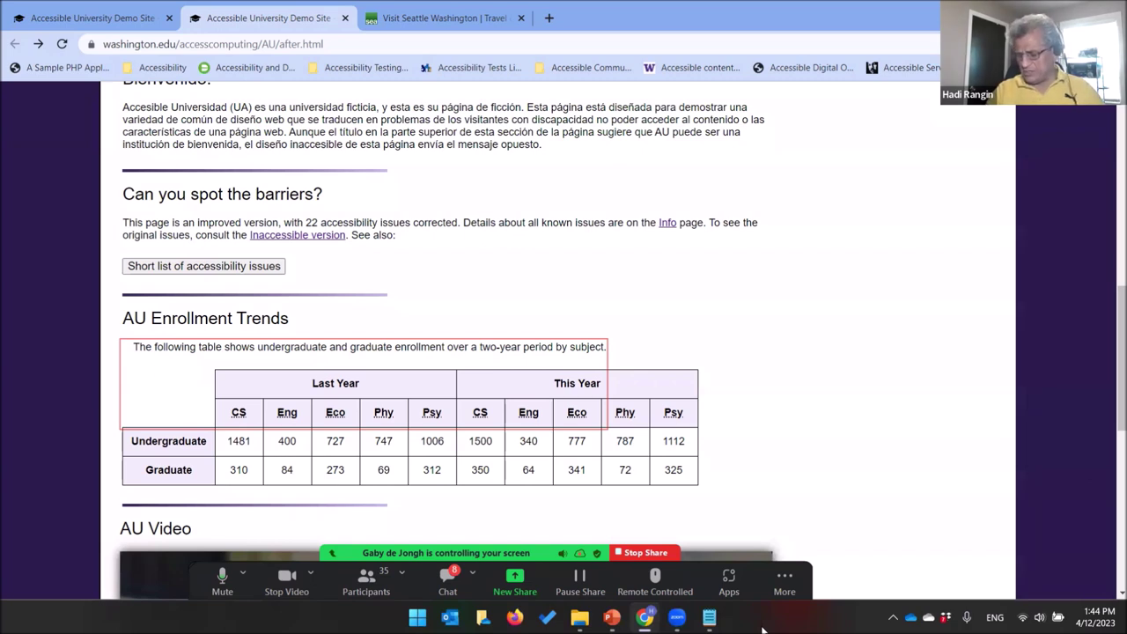
pyautogui.press('Down')
pyautogui.press('Down')
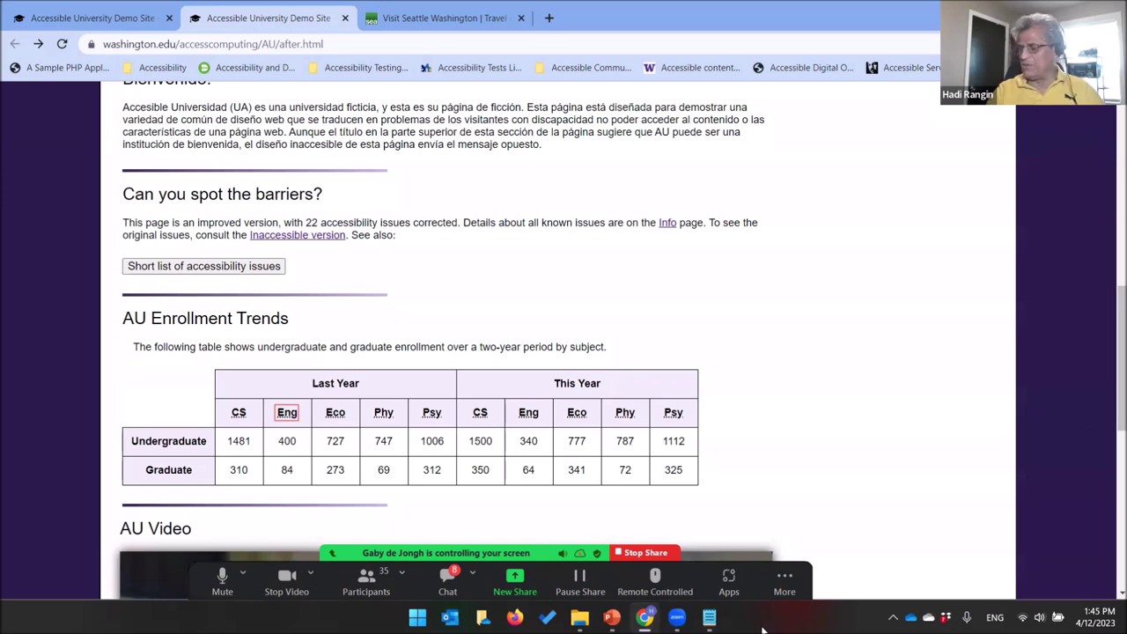
pyautogui.press('Down')
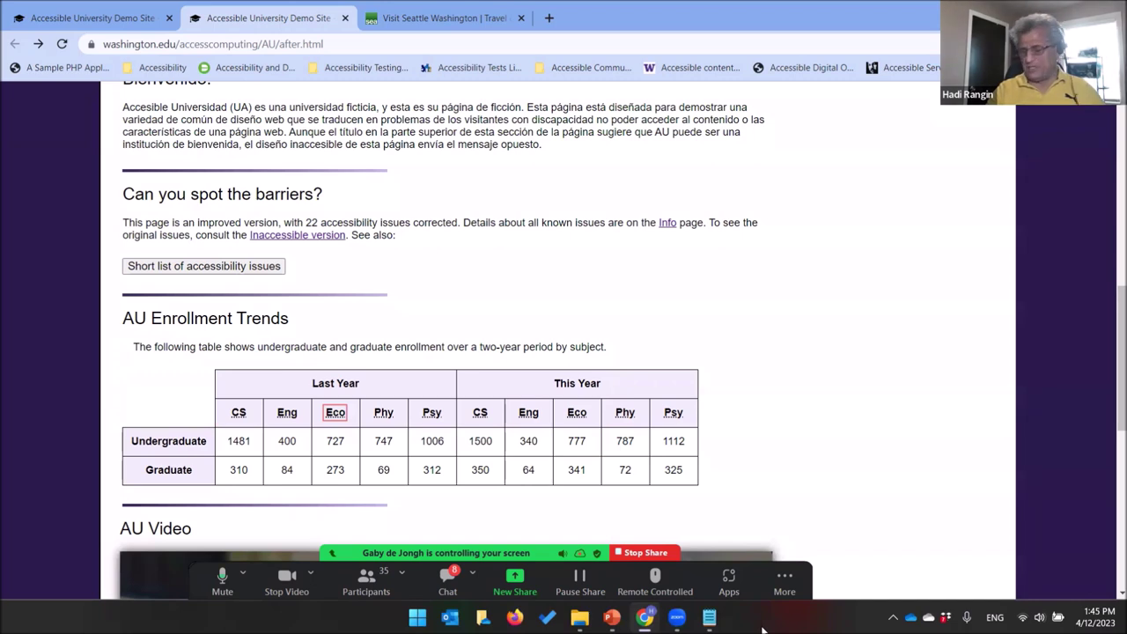
pyautogui.press('Down')
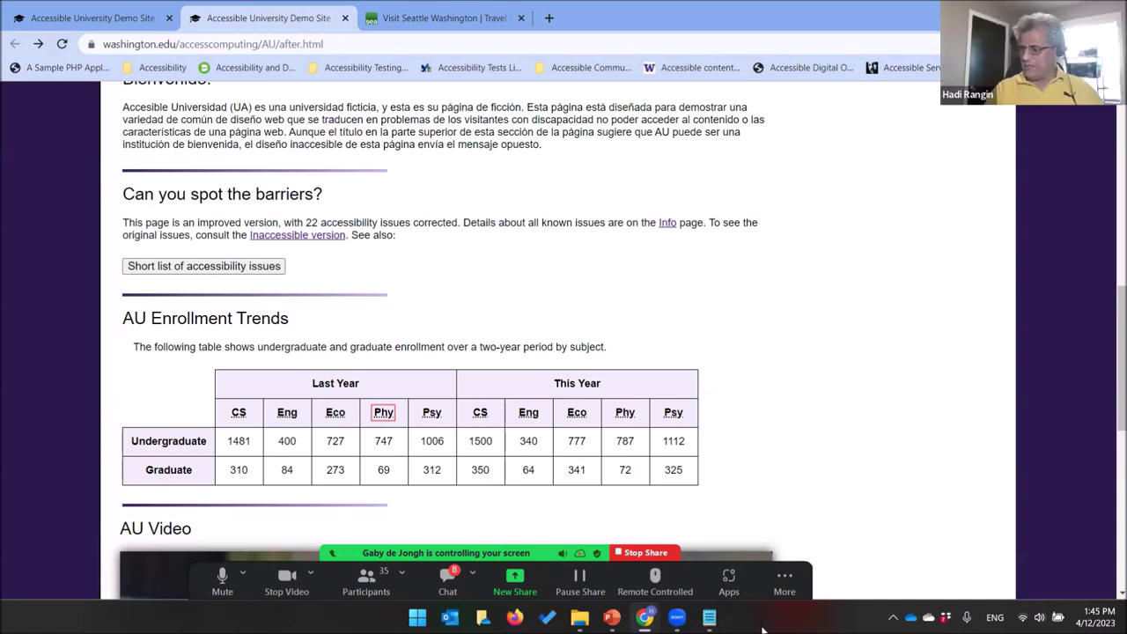
# Move by table cell from the Phy header into the Undergraduate row and back across it to last year's CS value.
pyautogui.hotkey('ctrl', 'alt', 'Down')
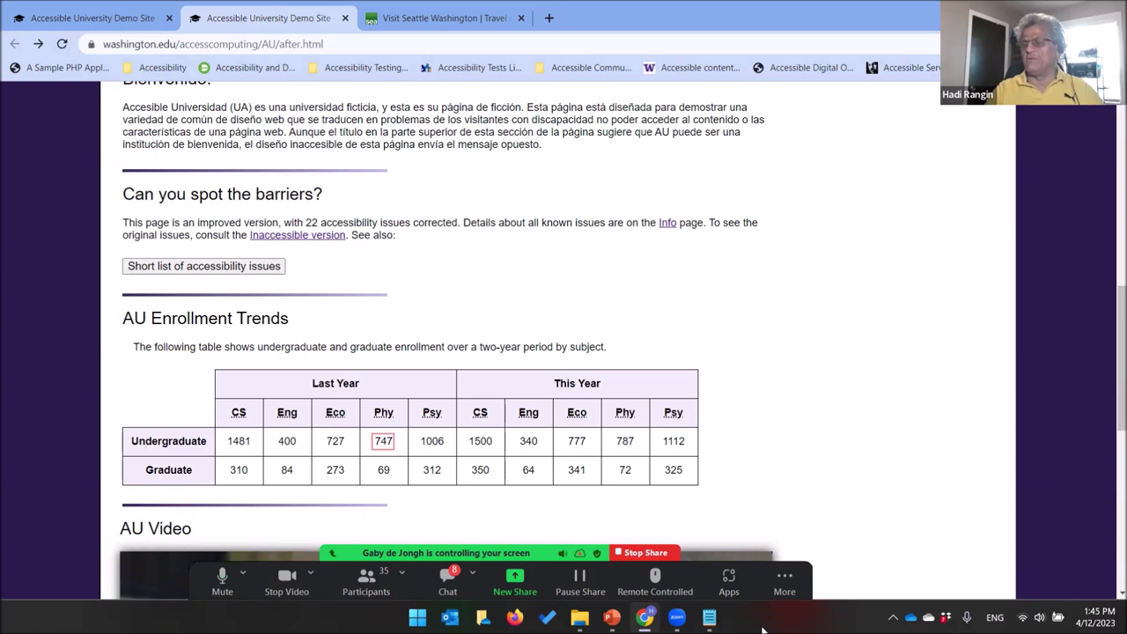
pyautogui.hotkey('ctrl', 'alt', 'Left')
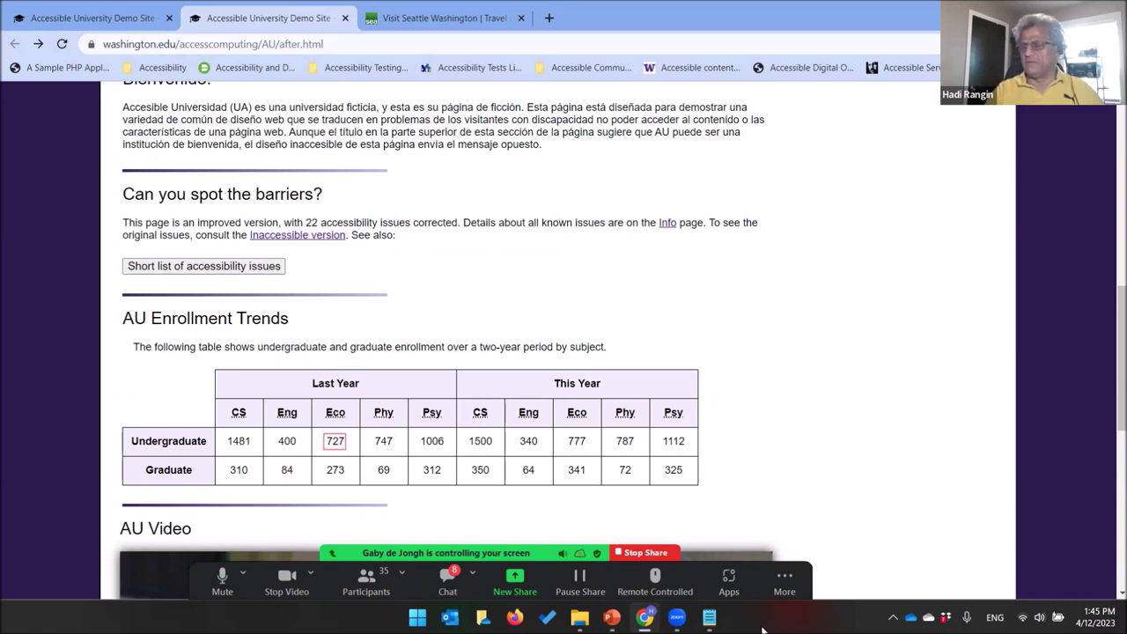
pyautogui.hotkey('ctrl', 'alt', 'Left')
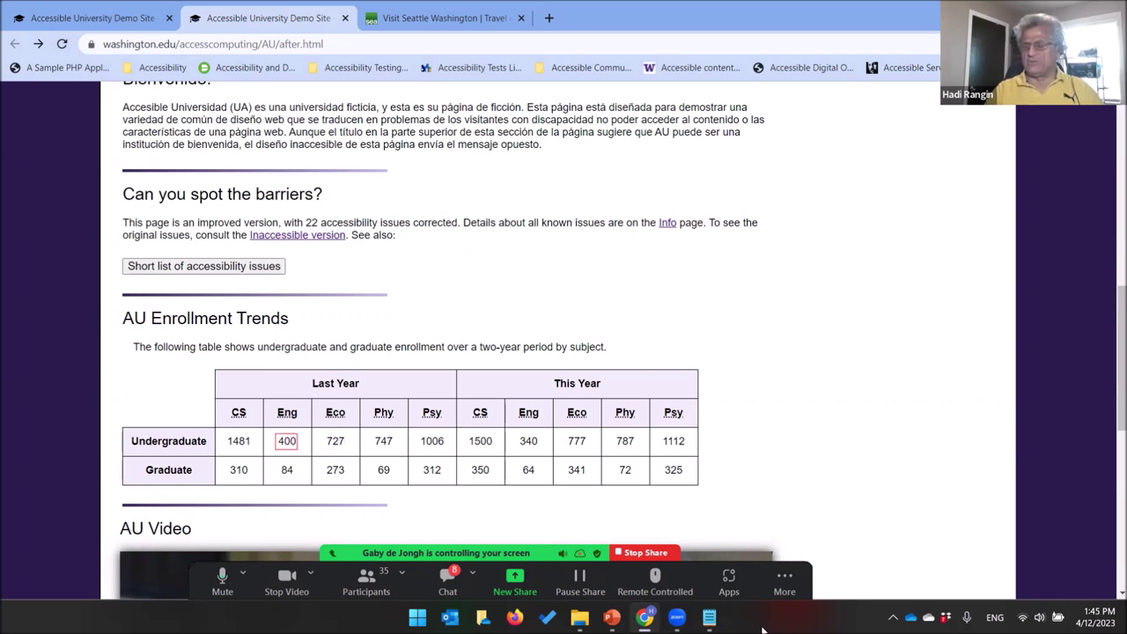
pyautogui.hotkey('ctrl', 'alt', 'Left')
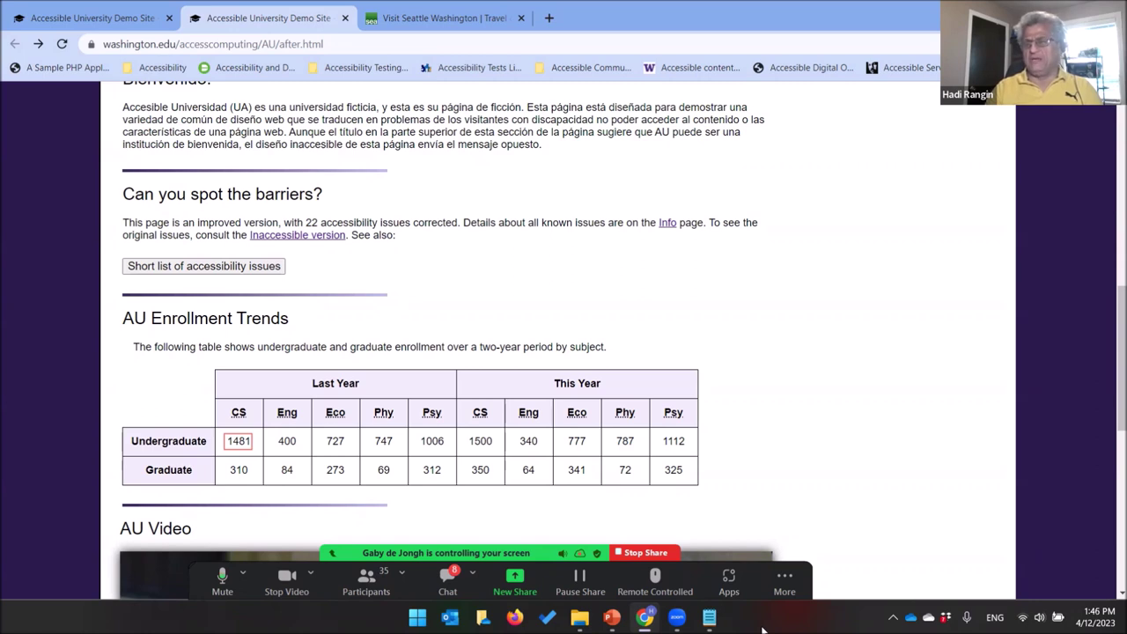
# Move the focus from the enrollment table to the AU Video player and past its Play control.
pyautogui.press('Tab')
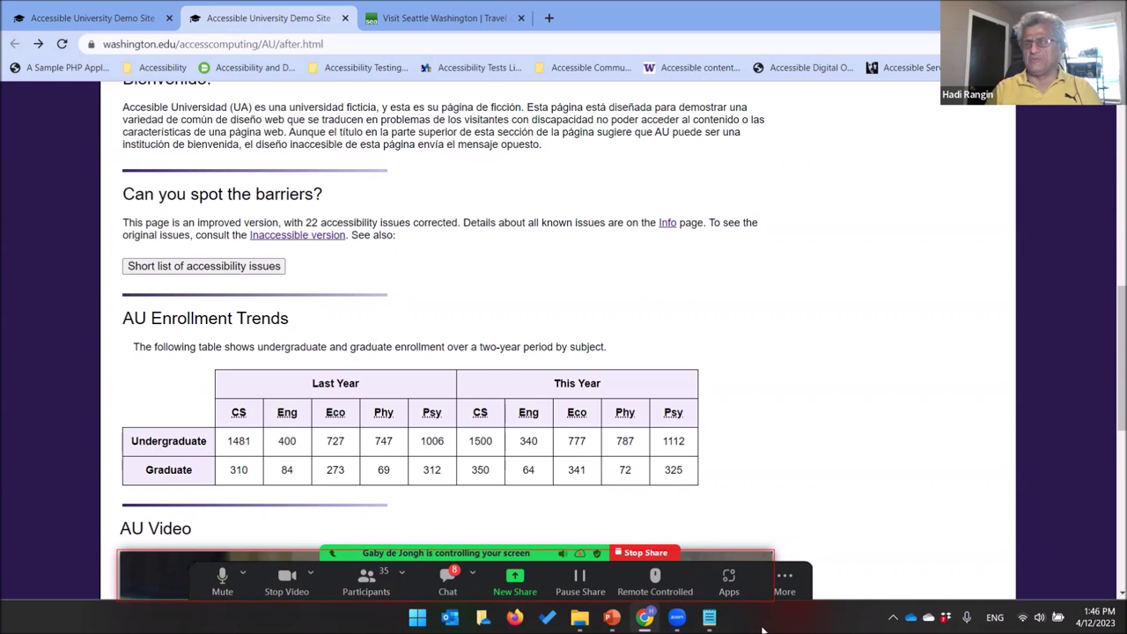
pyautogui.press('Tab')
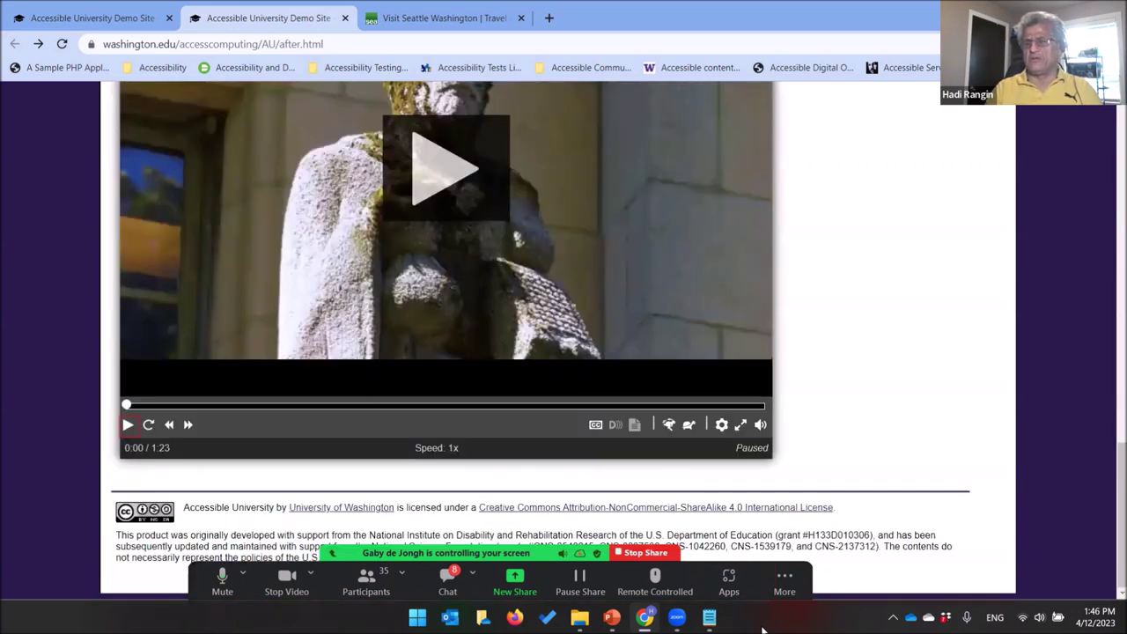
pyautogui.press('Tab')
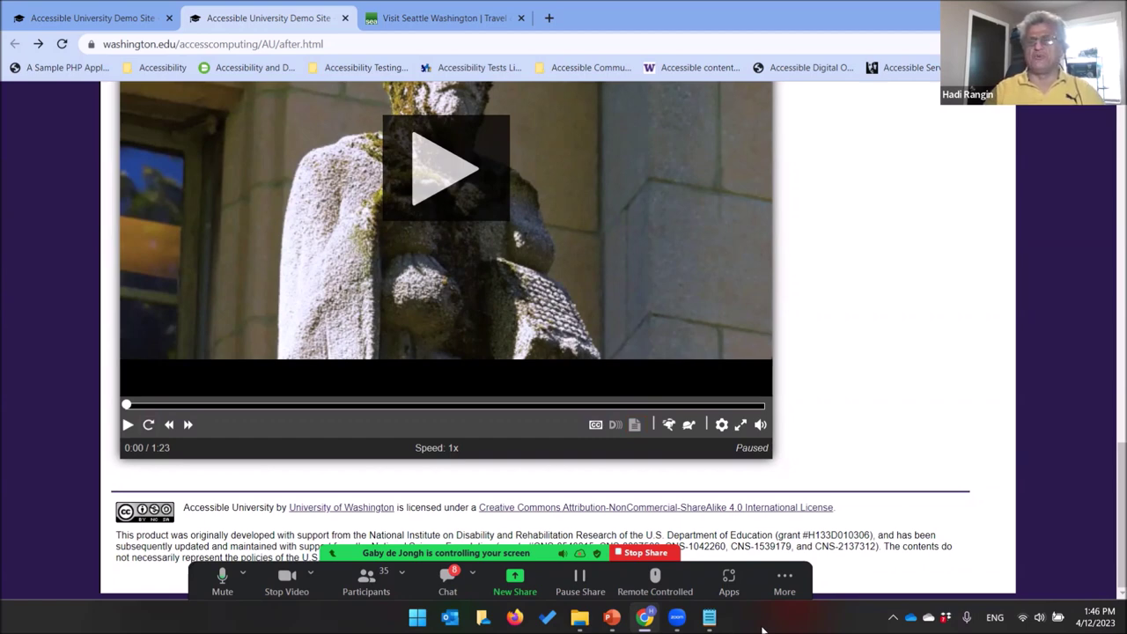
# Go back up to the Apply Now! form, then clear and re-check the Computer Science checkbox under Desired major(s).
pyautogui.press('Home')
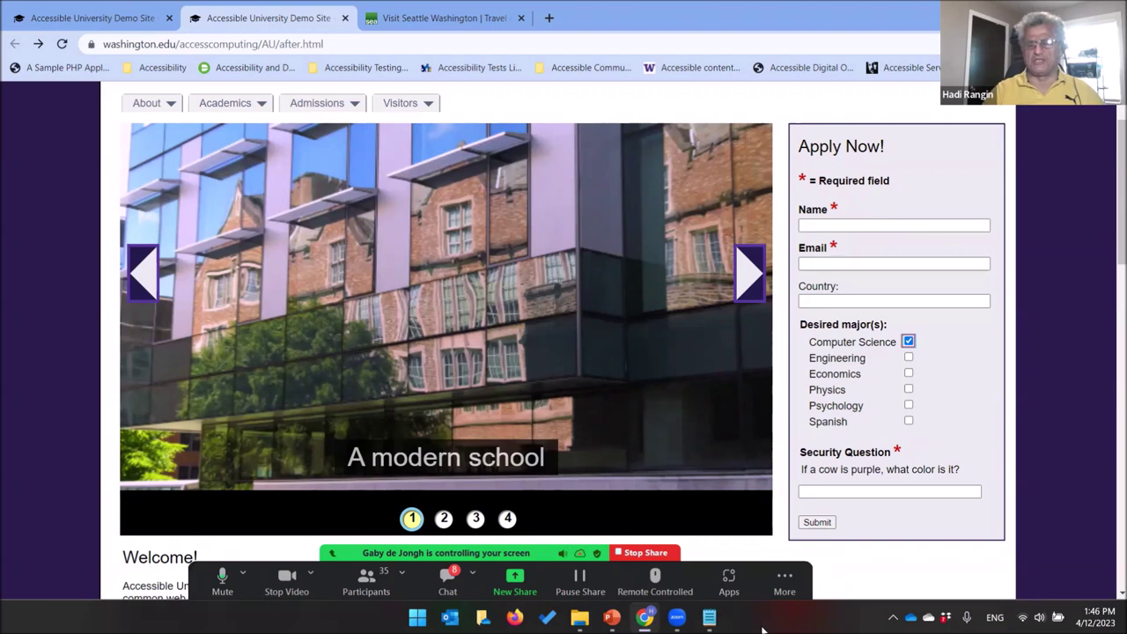
pyautogui.press('space')
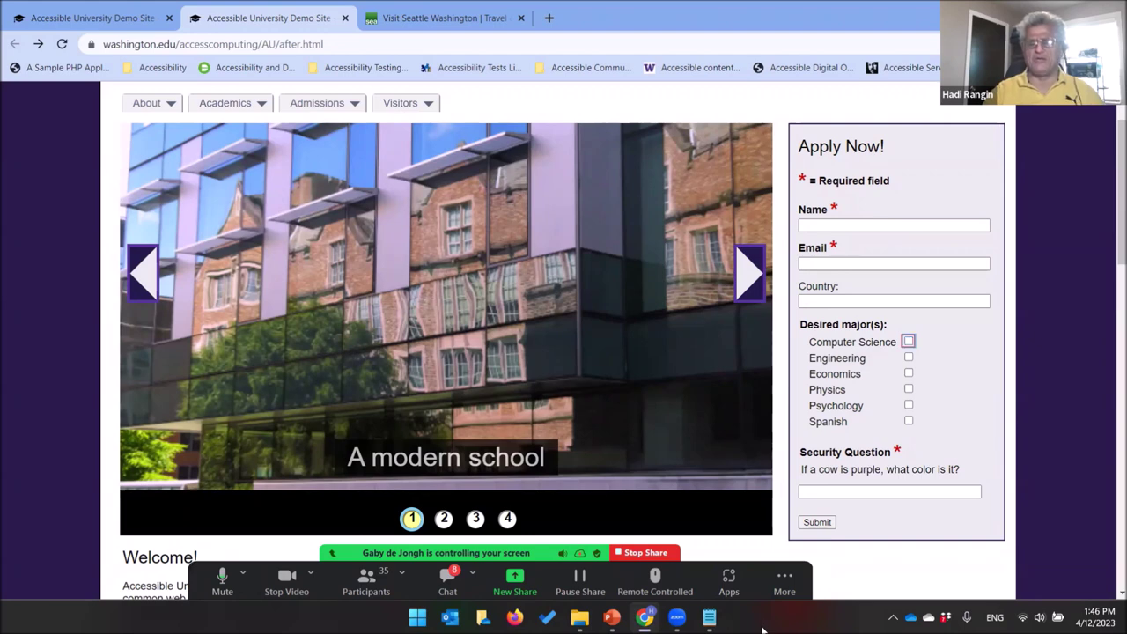
pyautogui.press('space')
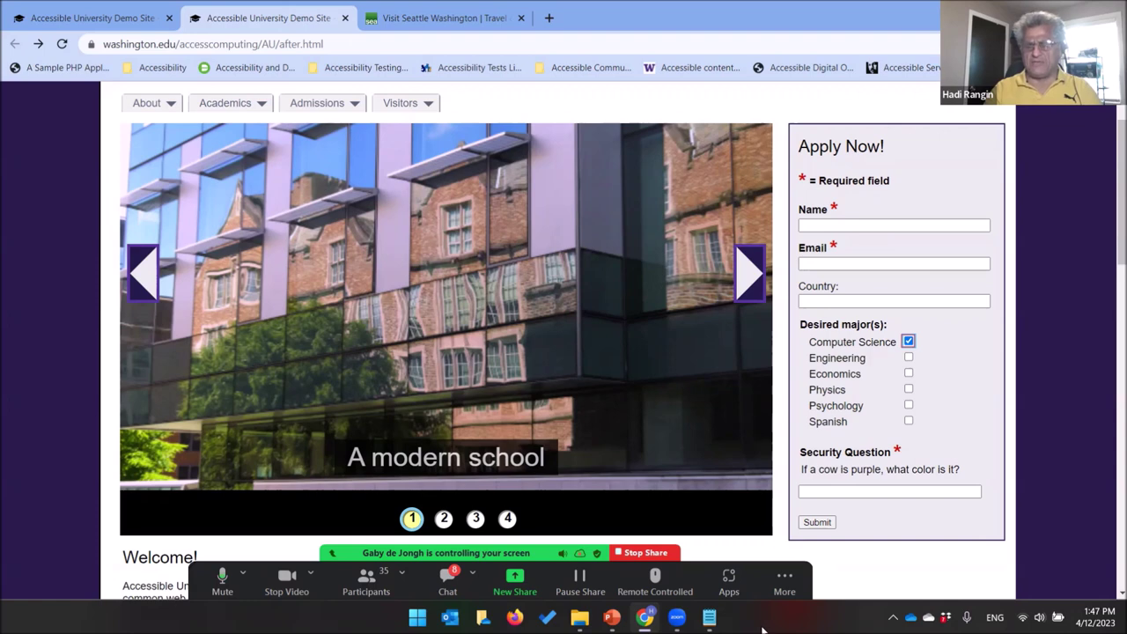
# List the graphics on the accessible page, review their alt text from Accessible University to Creative Commons License, and close the list.
pyautogui.press('ctrl+Insert+g')
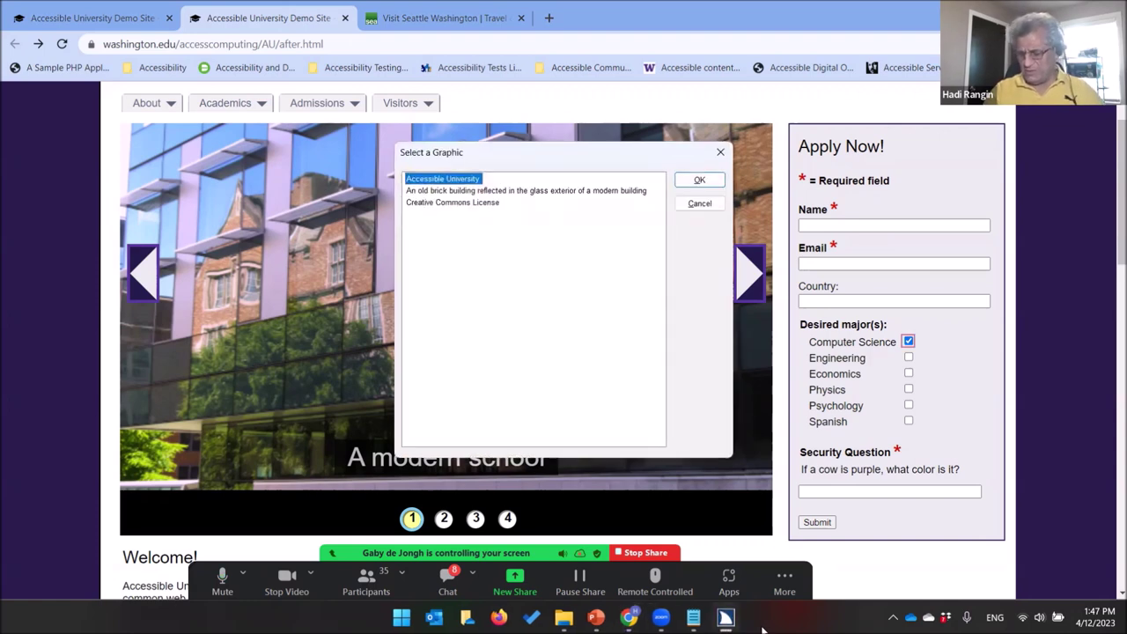
pyautogui.press('Down')
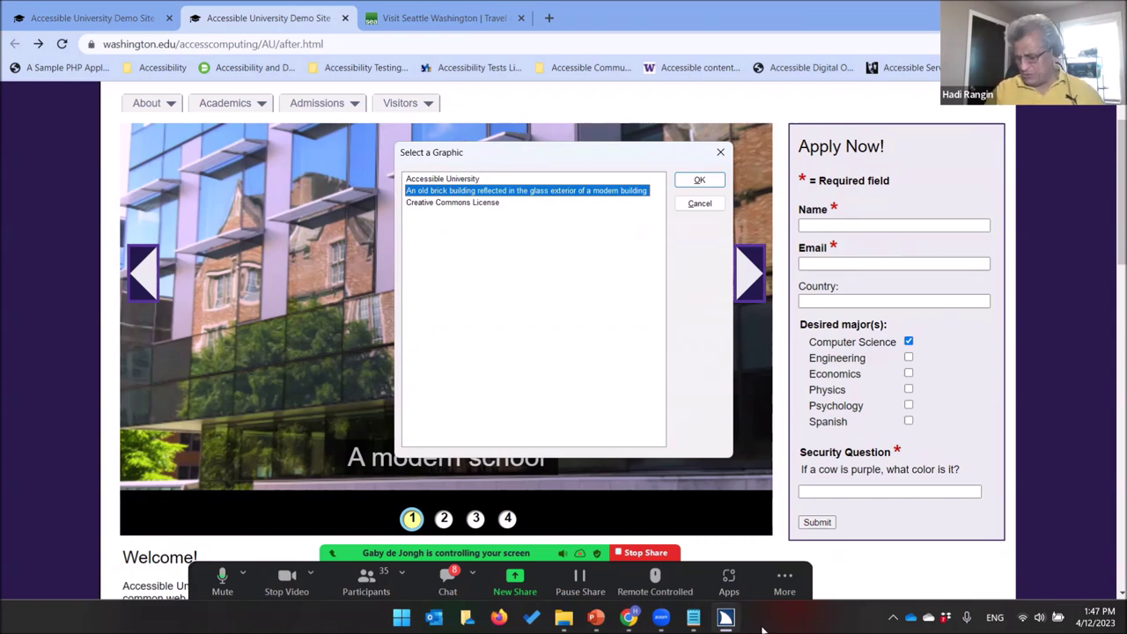
pyautogui.press('Down')
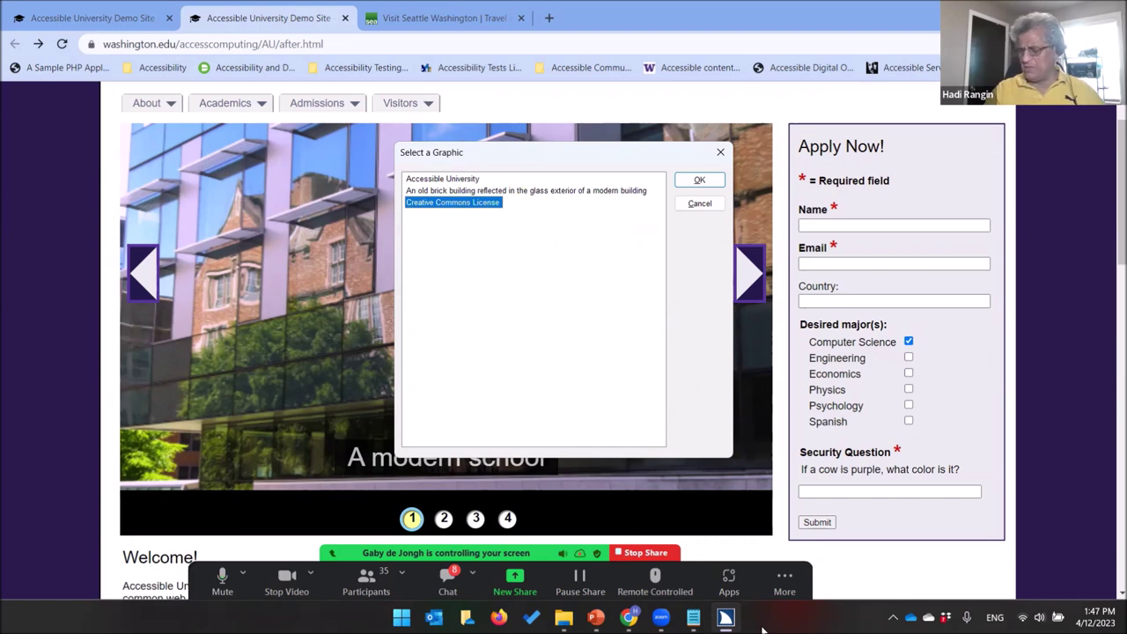
pyautogui.press('Up')
pyautogui.press('Up')
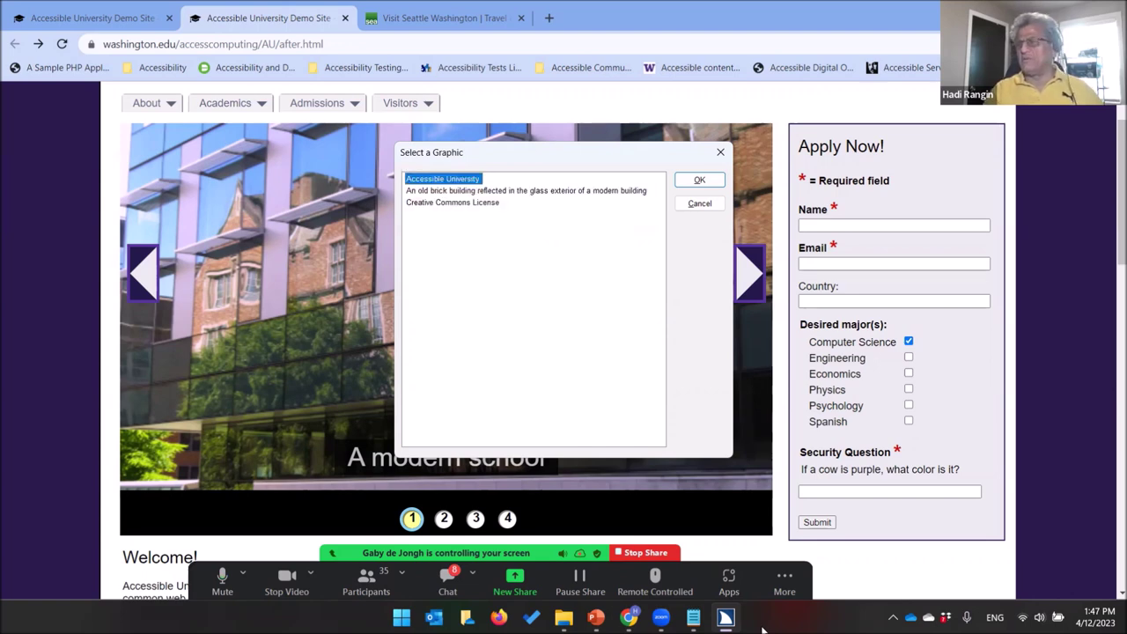
pyautogui.press('Escape')
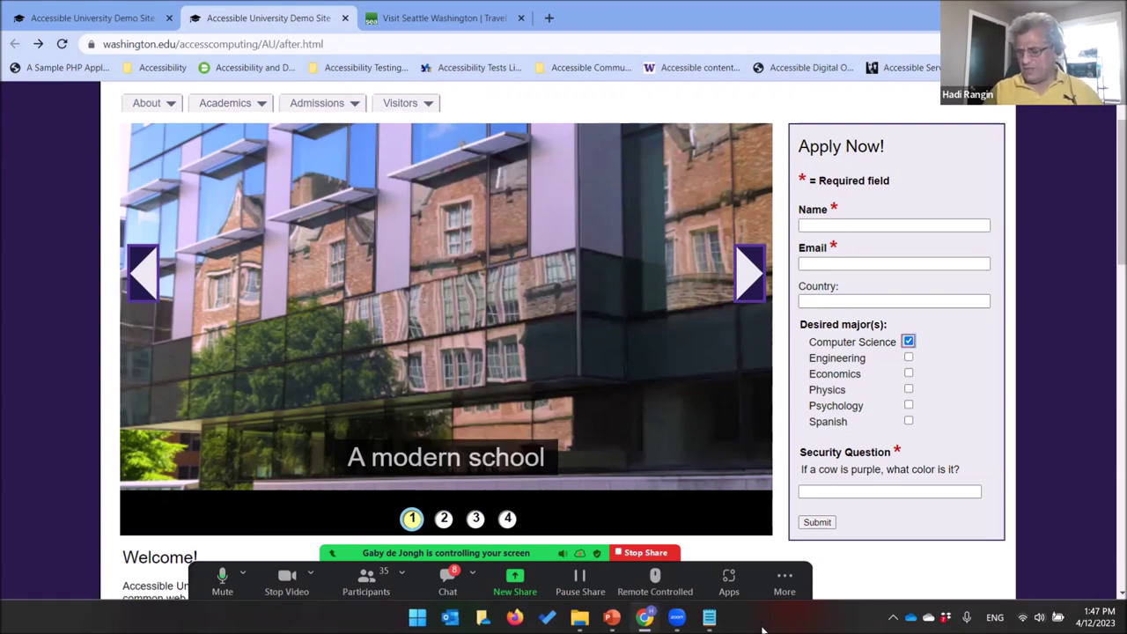
# Switch to the before.html page and read its AU Enrollment Trends table from last year's Phy header into the Undergraduate row, back to Eco.
pyautogui.hotkey('ctrl', 'shift', 'Tab')
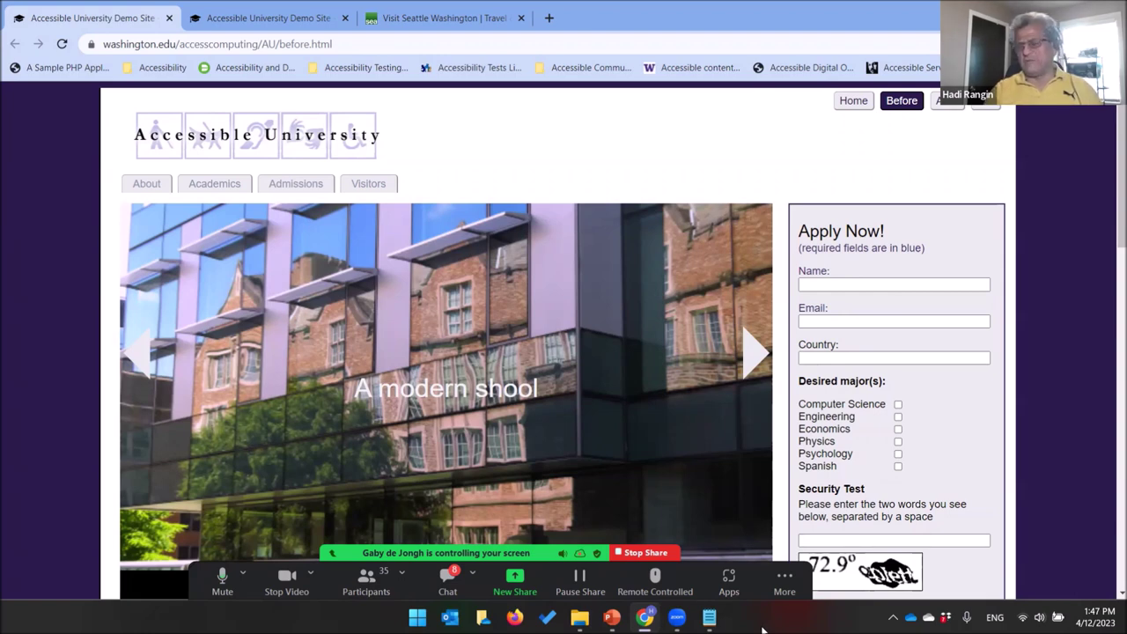
pyautogui.press('End')
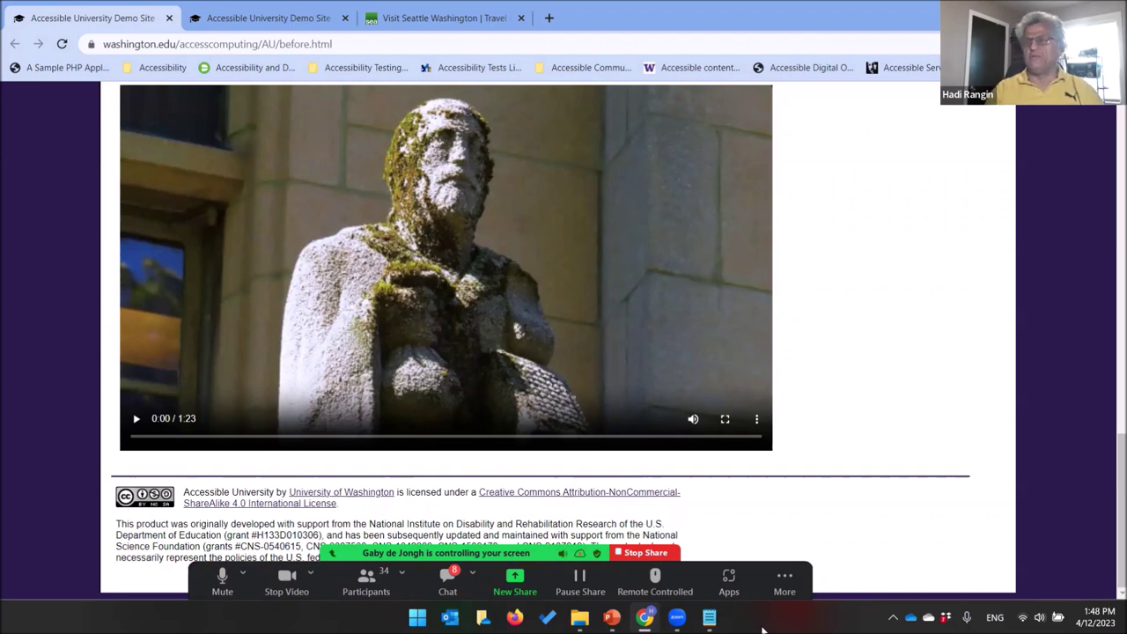
pyautogui.hotkey('shift', 't')
pyautogui.hotkey('ctrl', 'alt', 'Right')
pyautogui.hotkey('ctrl', 'alt', 'Right')
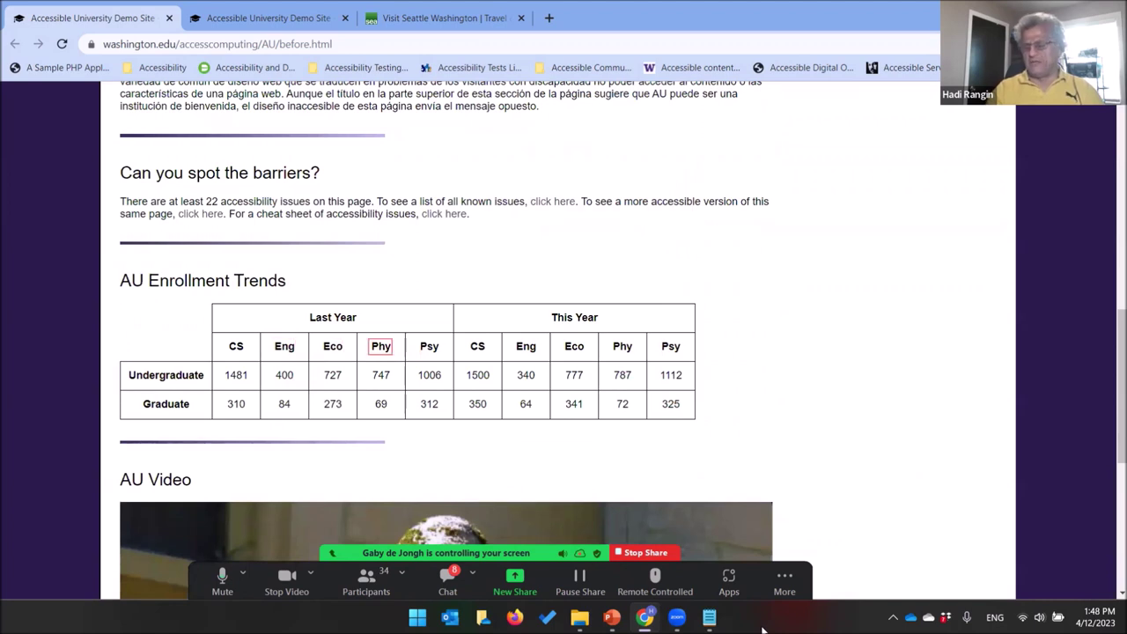
pyautogui.hotkey('ctrl', 'alt', 'Down')
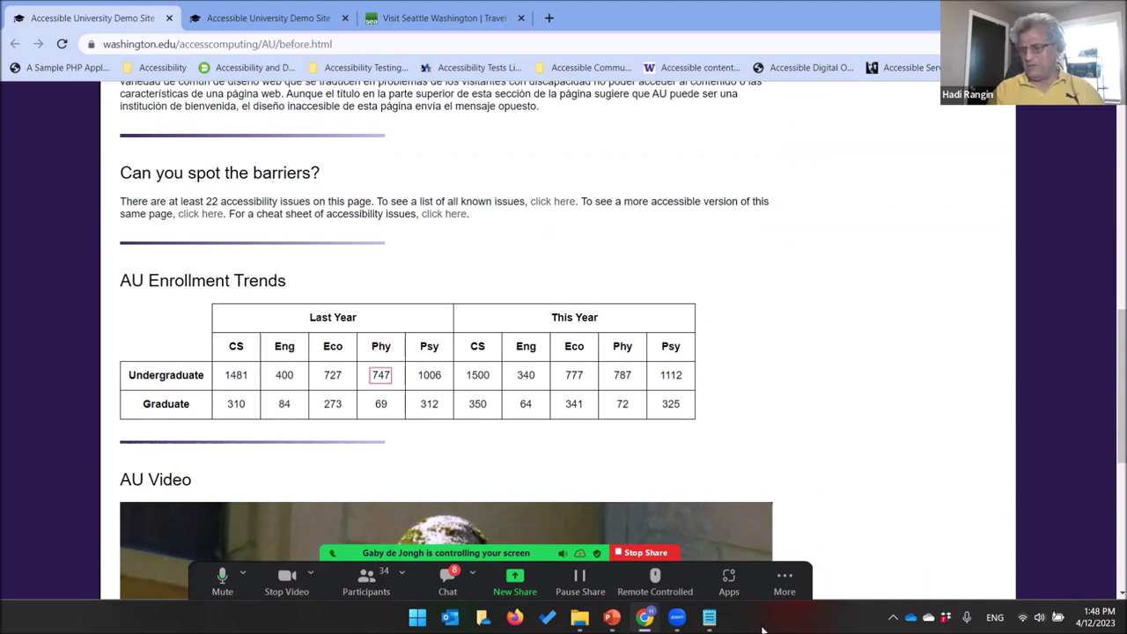
pyautogui.hotkey('ctrl', 'alt', 'Left')
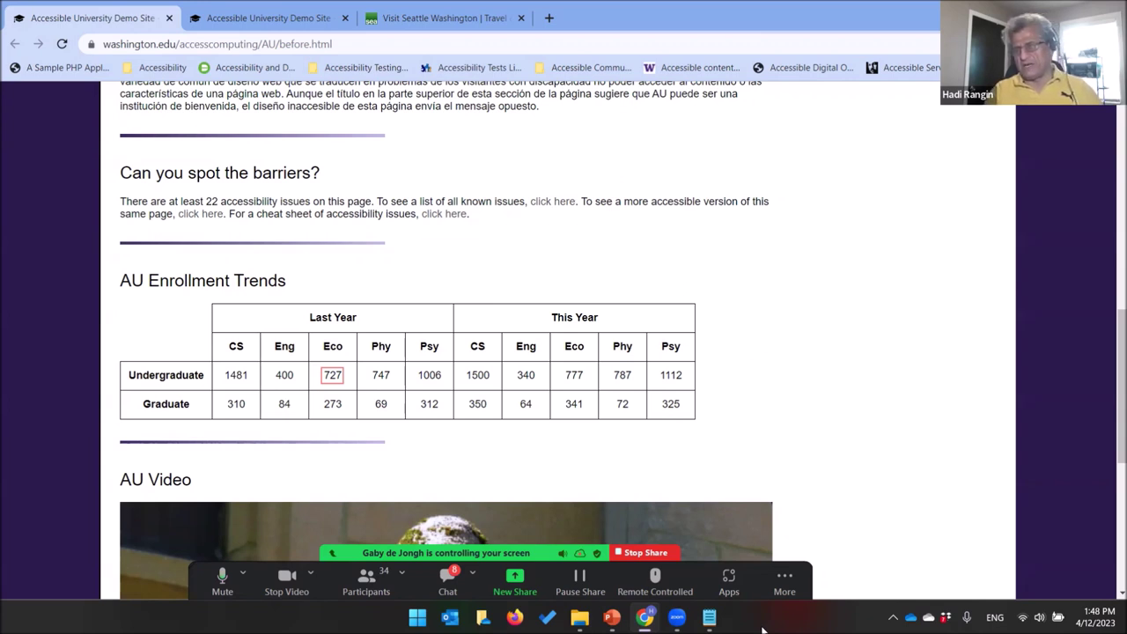
# List the graphics on the before.html page and review their names from au123456789.gif down to Creative Commons License.
pyautogui.press('ctrl+Insert+g')
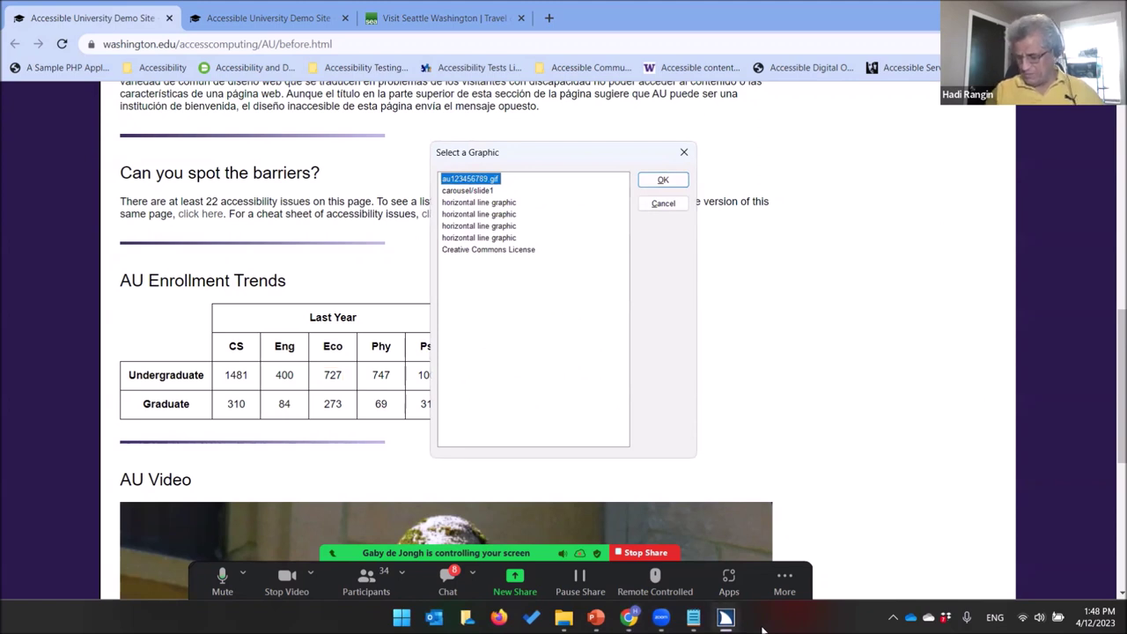
pyautogui.press('Down')
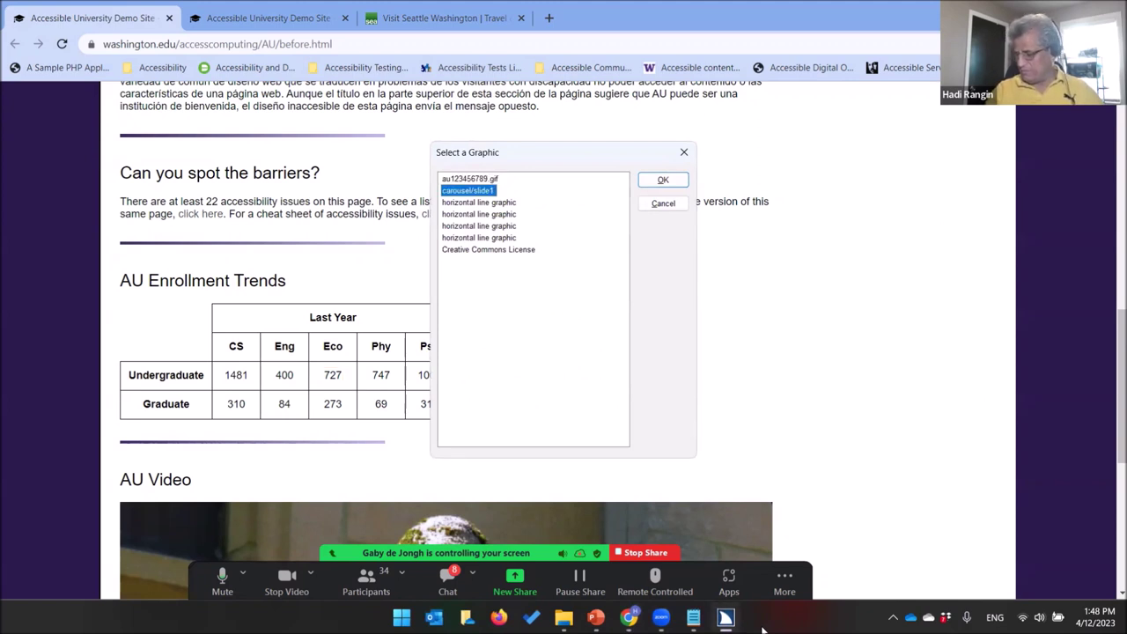
pyautogui.press('Down')
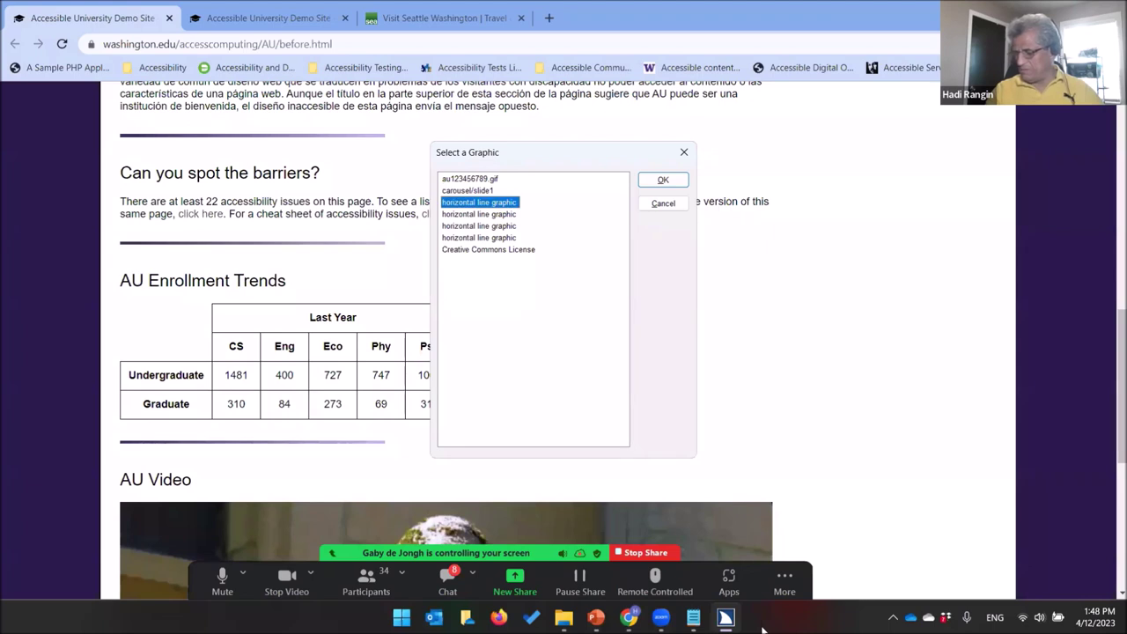
pyautogui.press('Down')
pyautogui.press('Down')
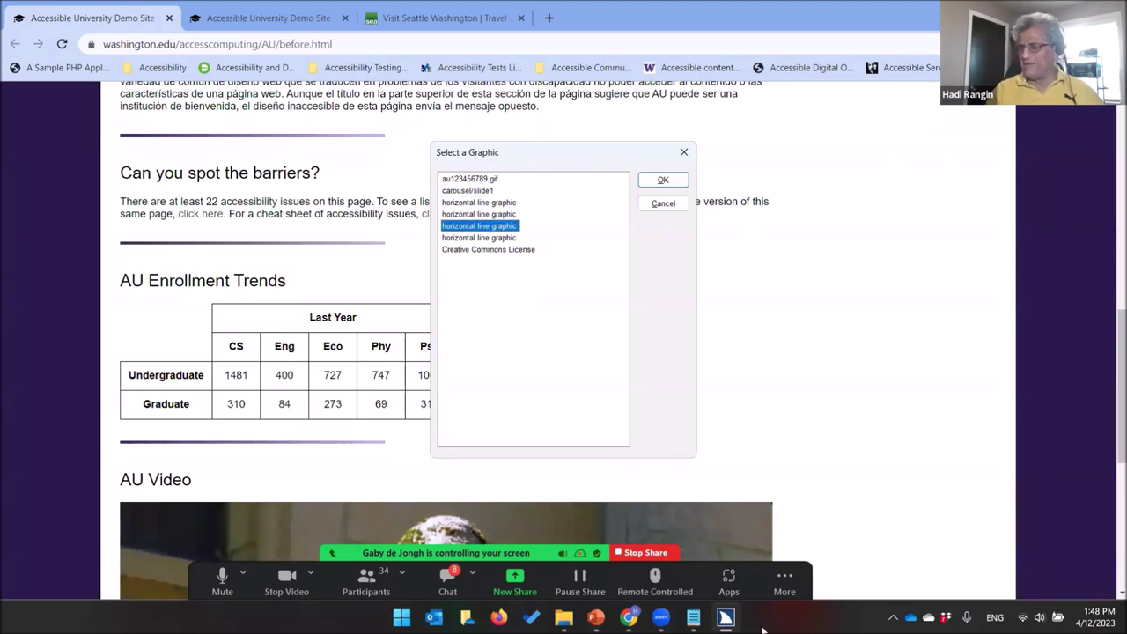
pyautogui.press('Up')
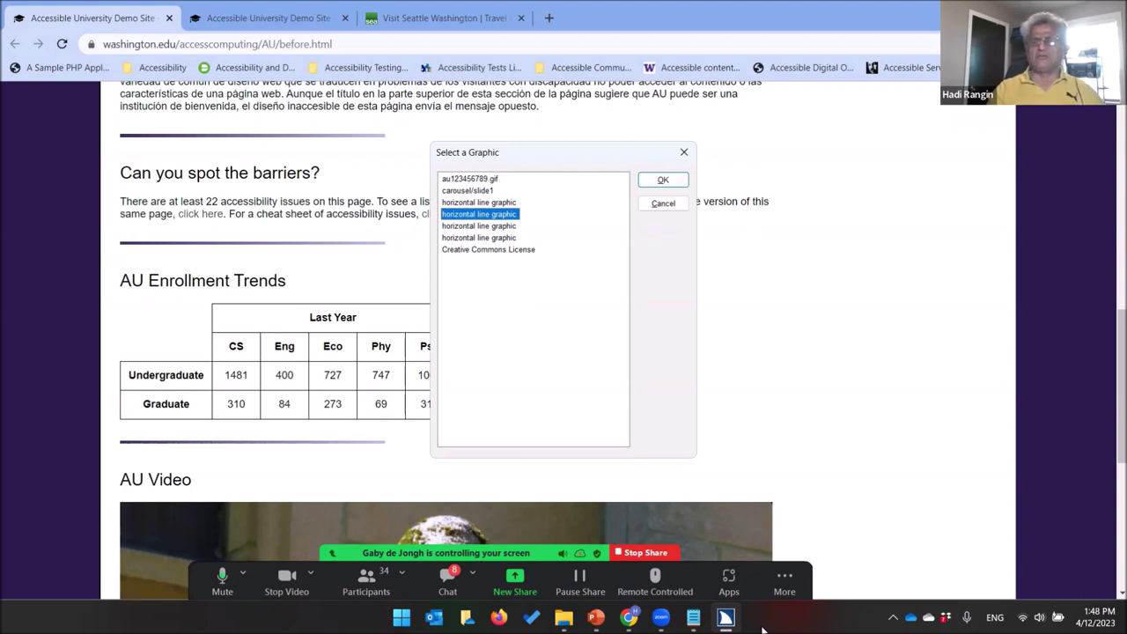
pyautogui.press('Down')
pyautogui.press('Down')
pyautogui.press('Down')
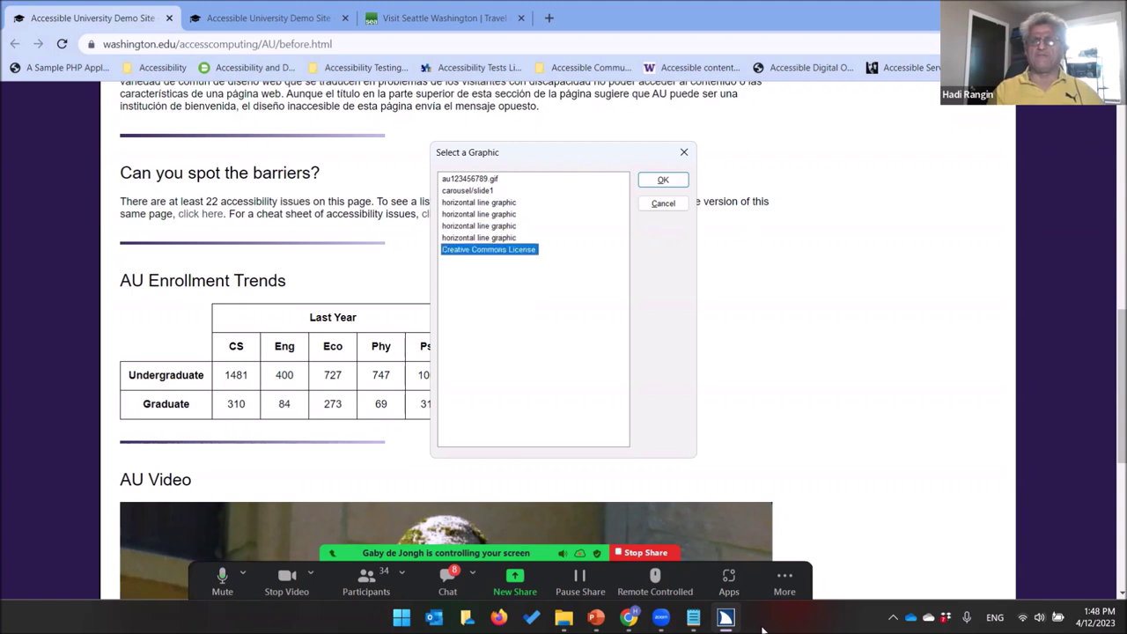
pyautogui.press('Up')
pyautogui.press('Down')
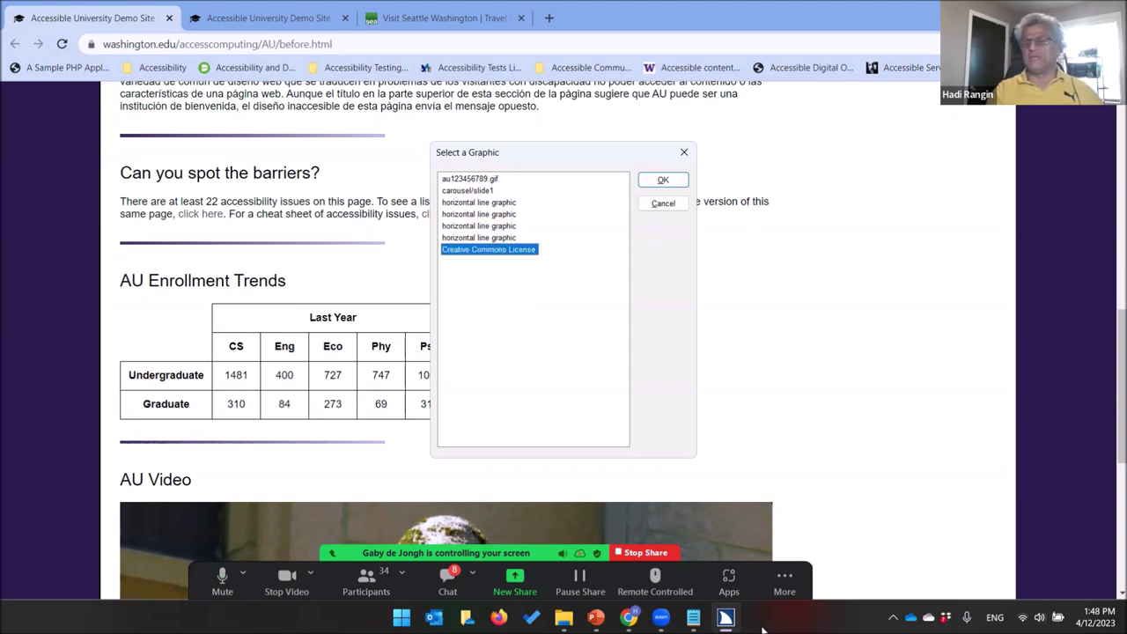
pyautogui.press('Return')
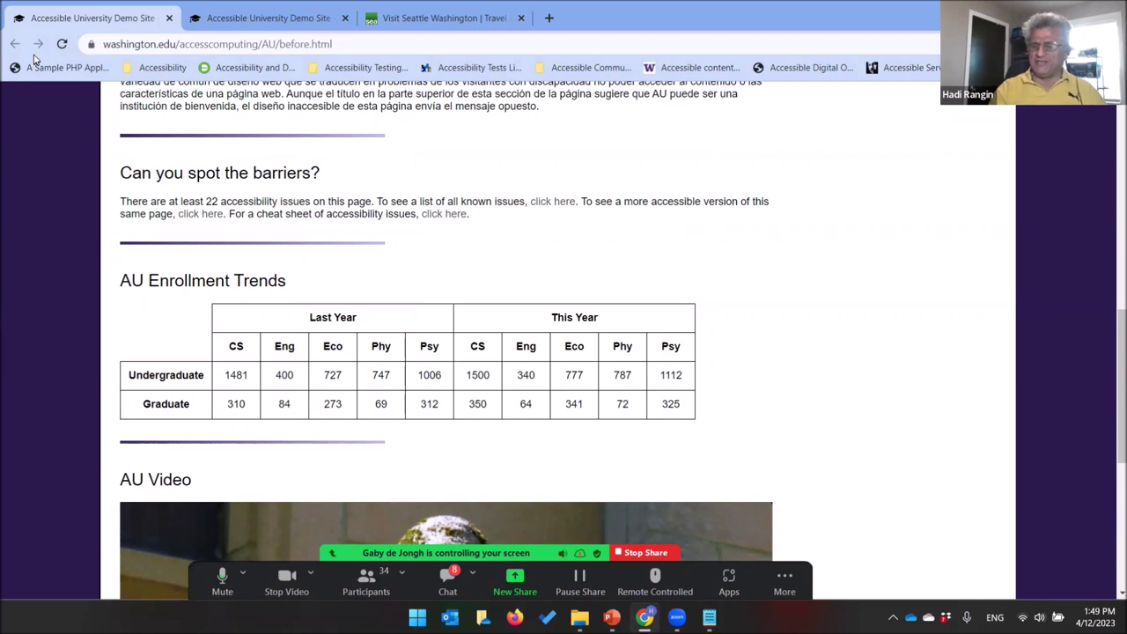
# Return to the start of the before.html page and move through its elements from the logo to the Bienvenido! text.
pyautogui.press('Home')
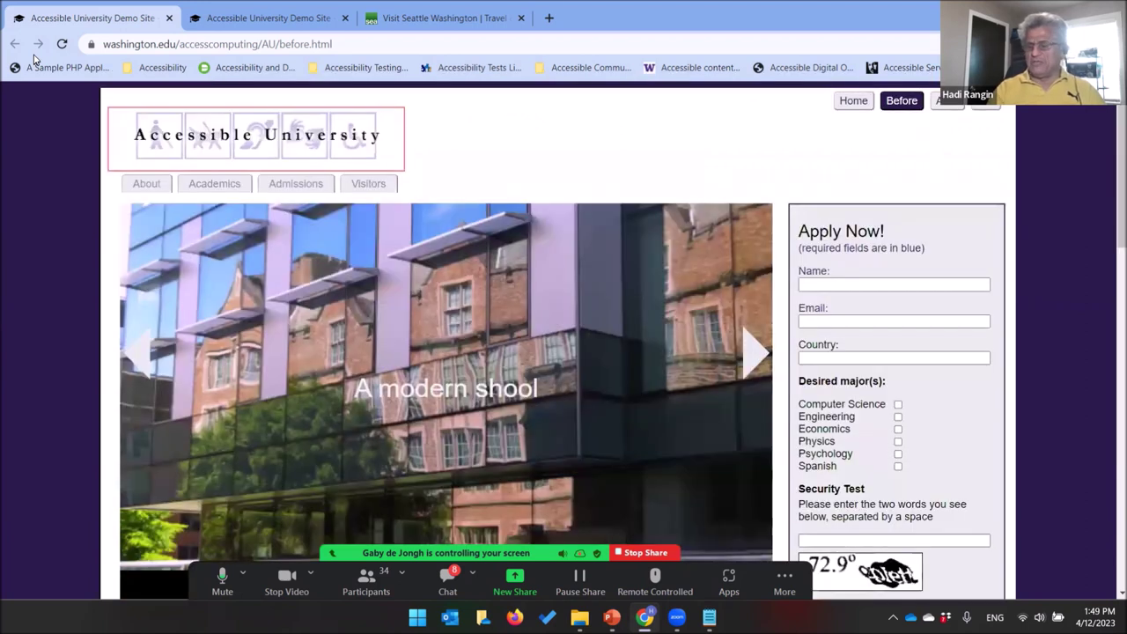
pyautogui.press('Tab')
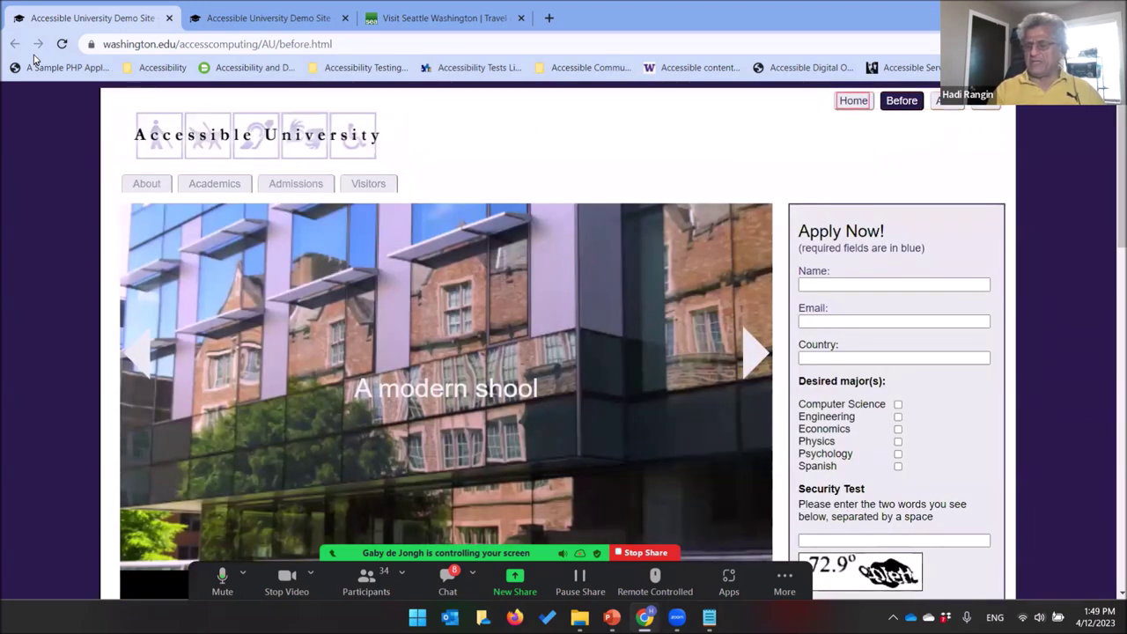
pyautogui.press('Tab')
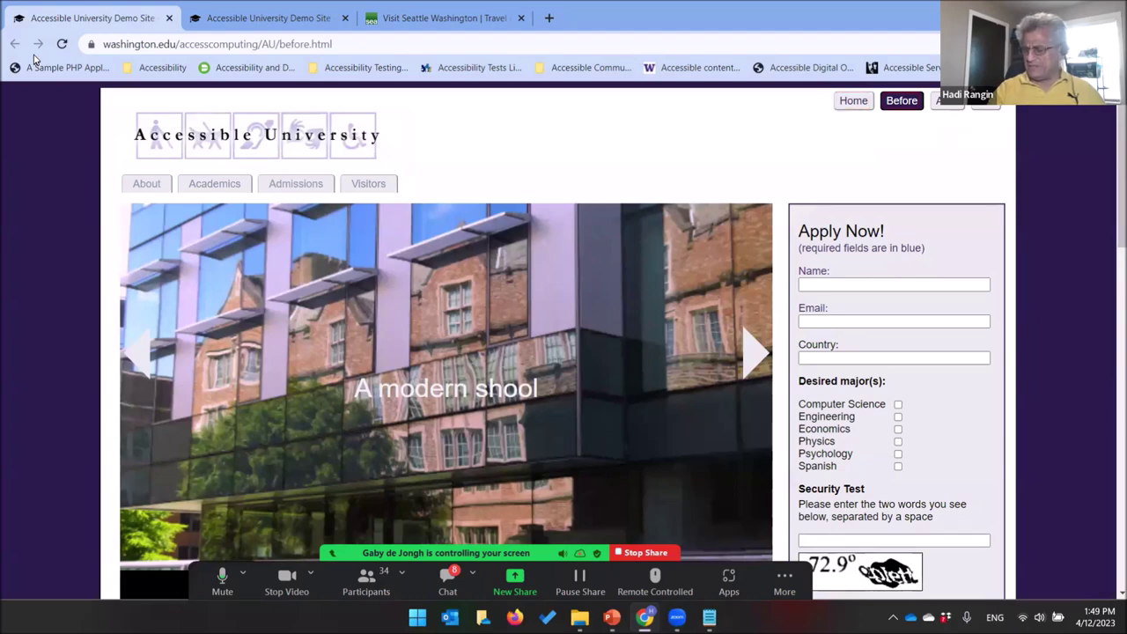
pyautogui.press('Tab')
pyautogui.press('Tab')
pyautogui.press('Tab')
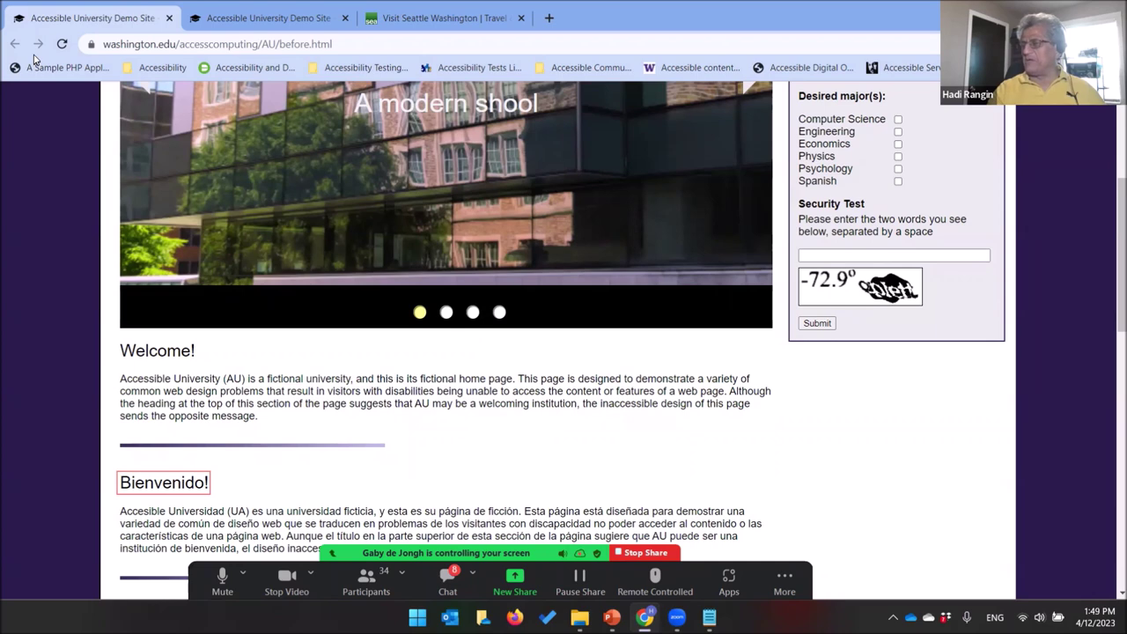
# Read the Spanish paragraph under Bienvenido! line by line.
pyautogui.press('Tab')
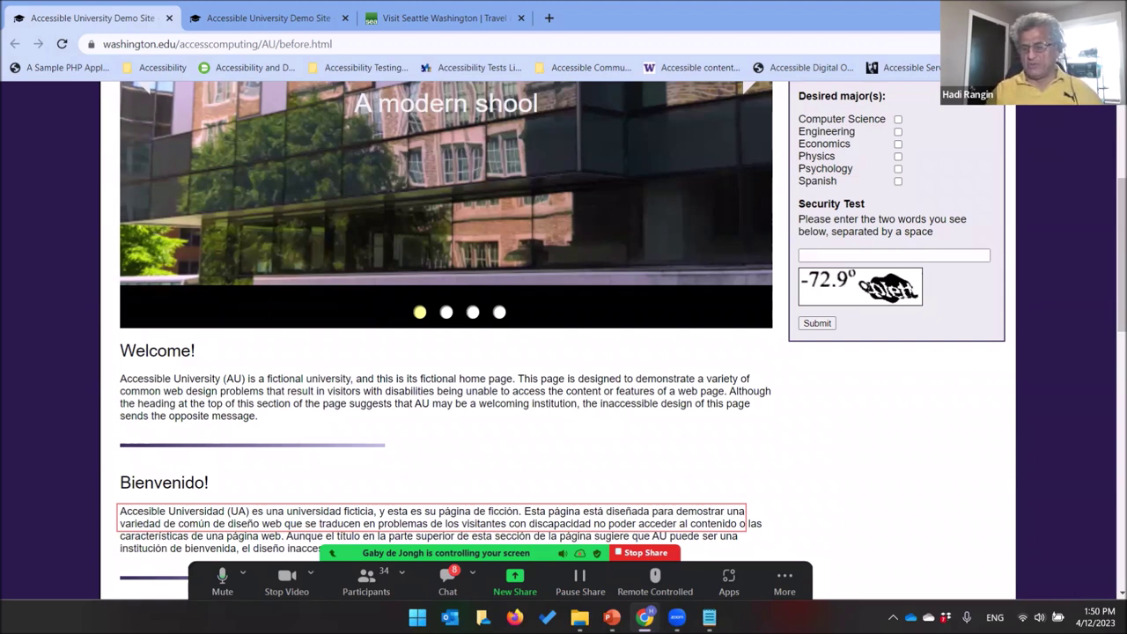
pyautogui.press('Down')
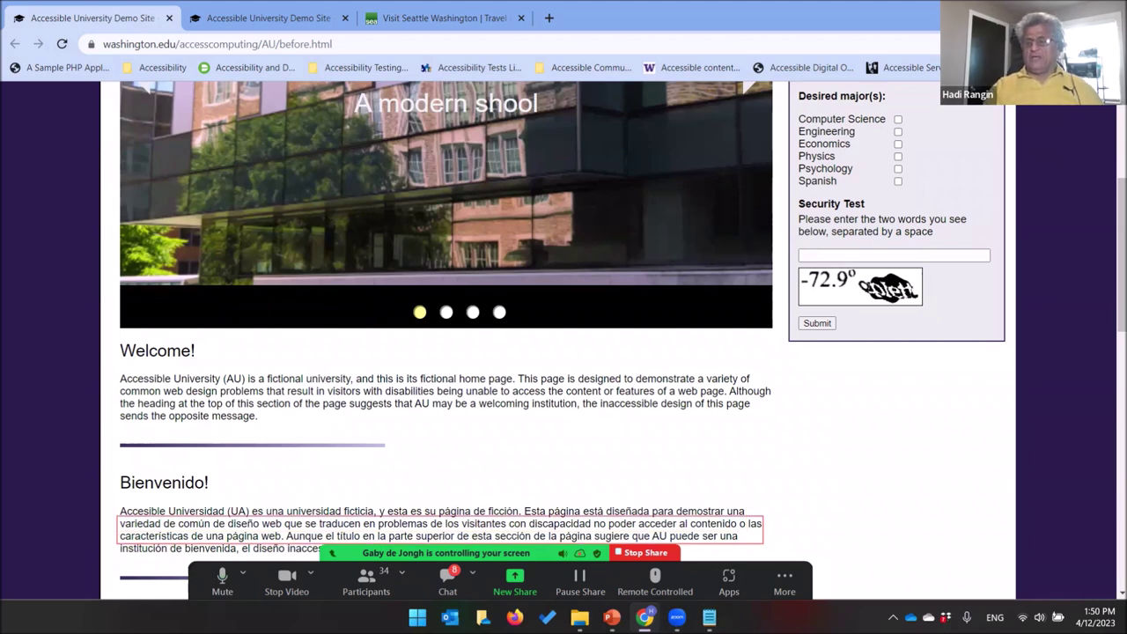
pyautogui.press('Down')
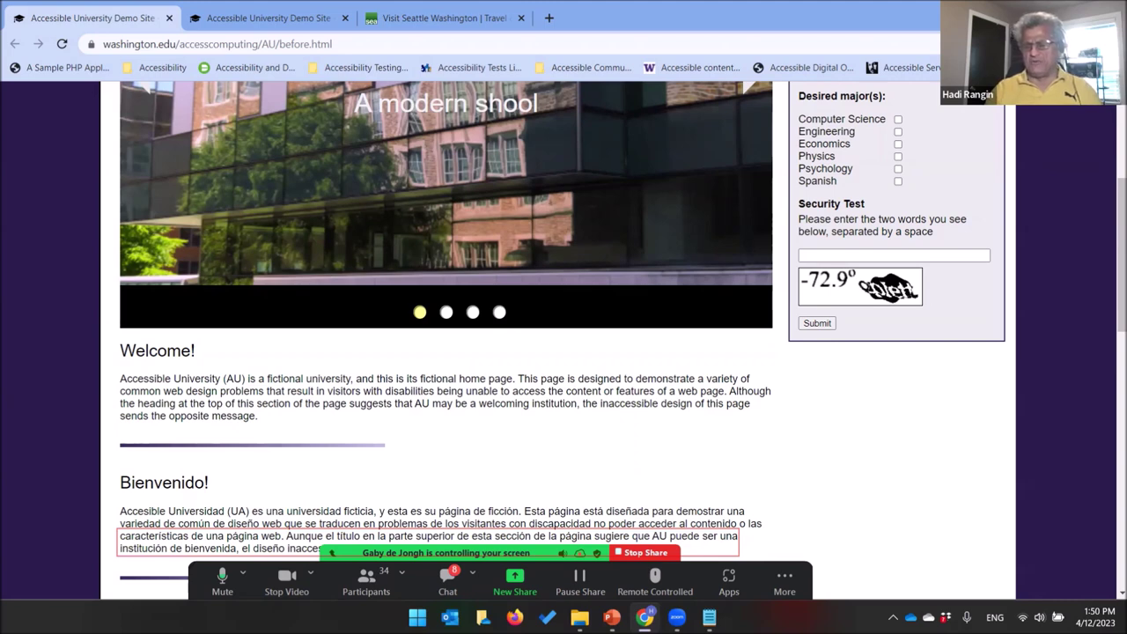
# Open the JAWS QuickSettings for Chrome and review the Virtual Cursor Options through the INS and DEL setting, returning to Virtual Cursor Verbosity Level.
pyautogui.press('Insert+v')
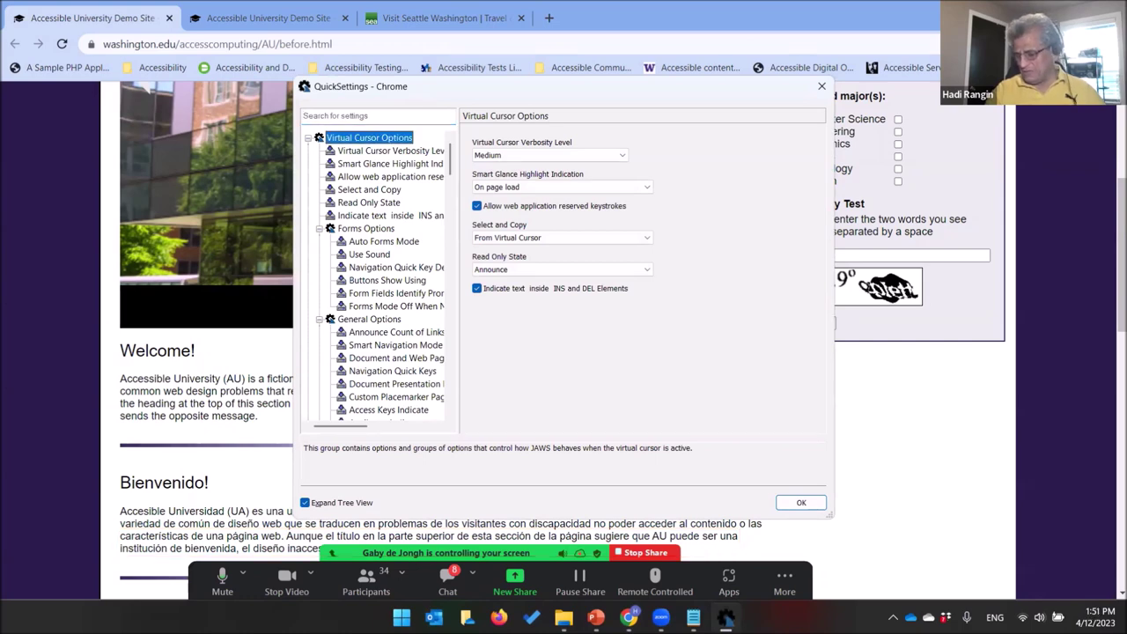
pyautogui.press('Down')
pyautogui.press('Down')
pyautogui.press('Down')
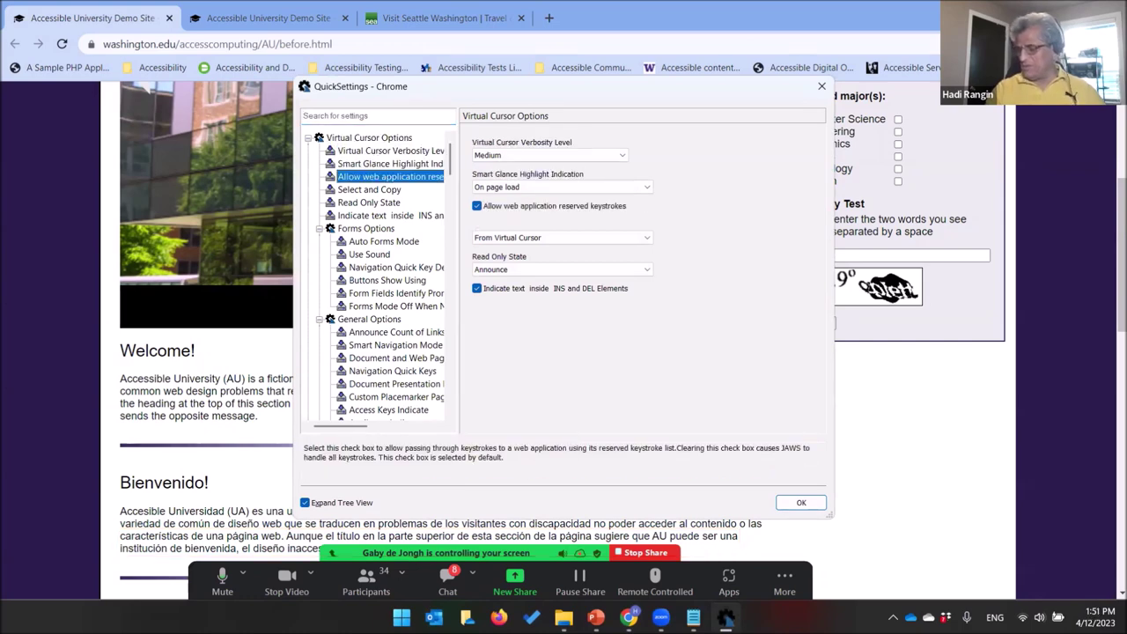
pyautogui.press('Down')
pyautogui.press('Down')
pyautogui.press('Down')
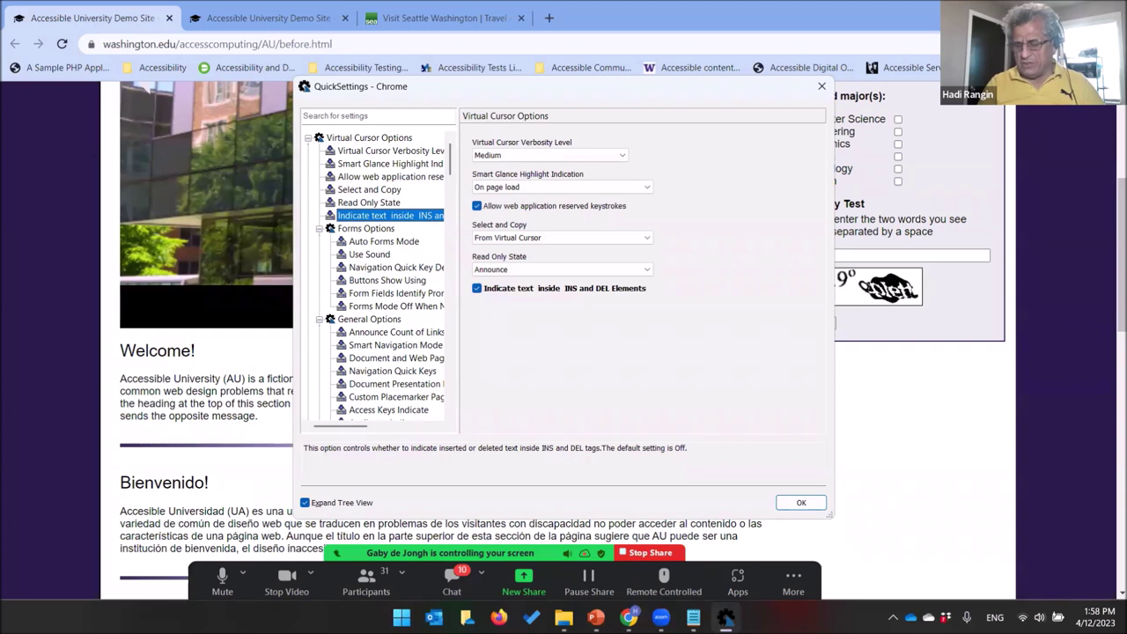
pyautogui.press('Home')
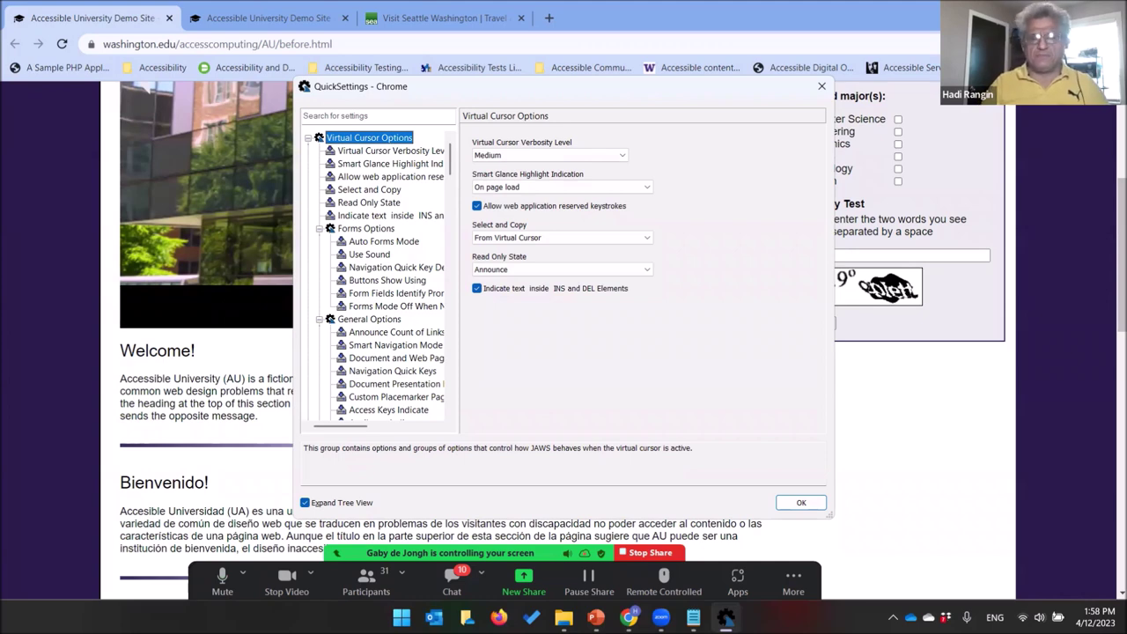
pyautogui.press('Down')
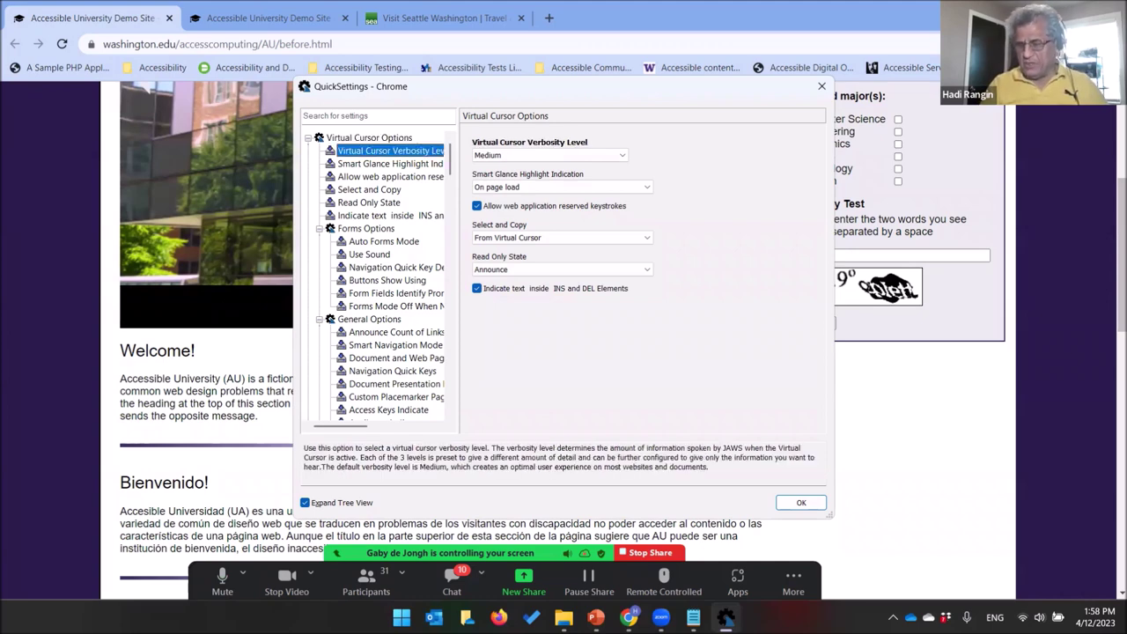